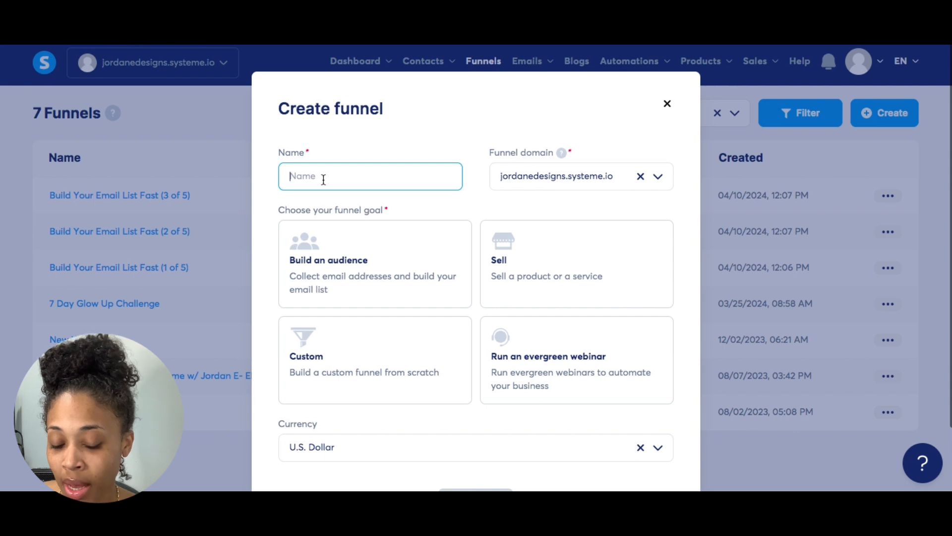
text(Lead Magnet)
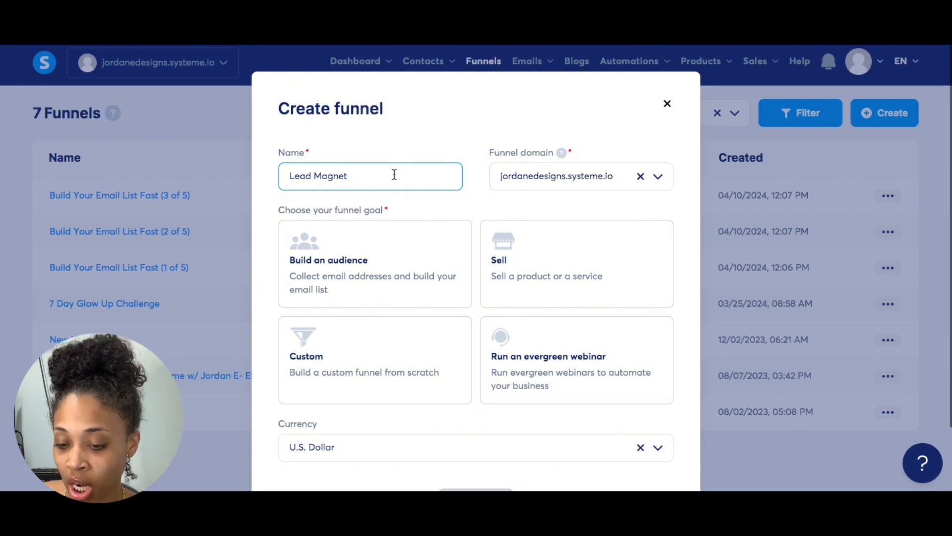
click(553, 177)
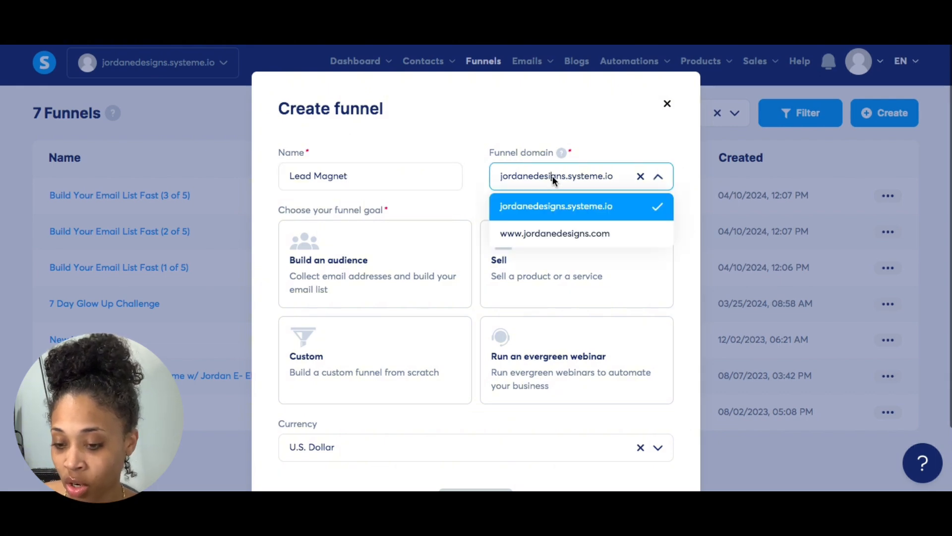
click(547, 235)
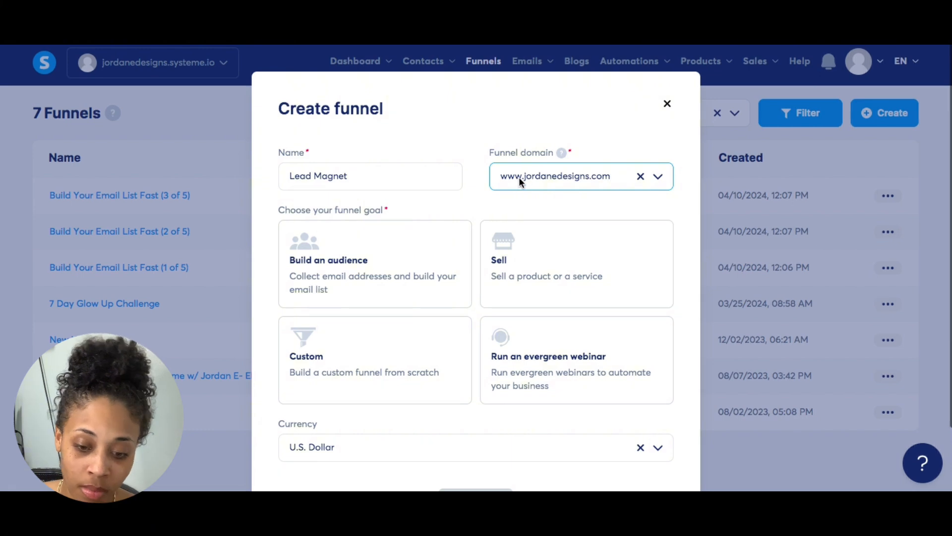
click(427, 238)
scroll(427, 238, down, 2)
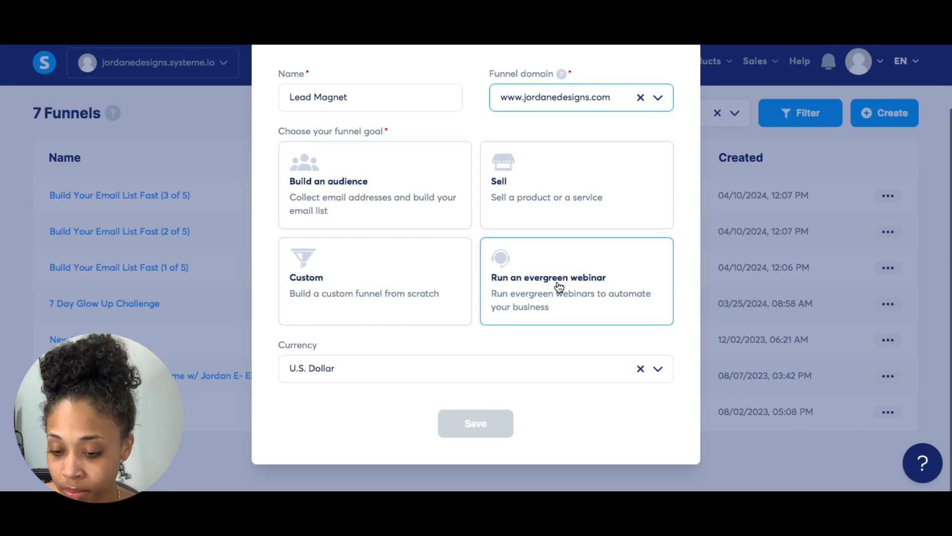
click(384, 188)
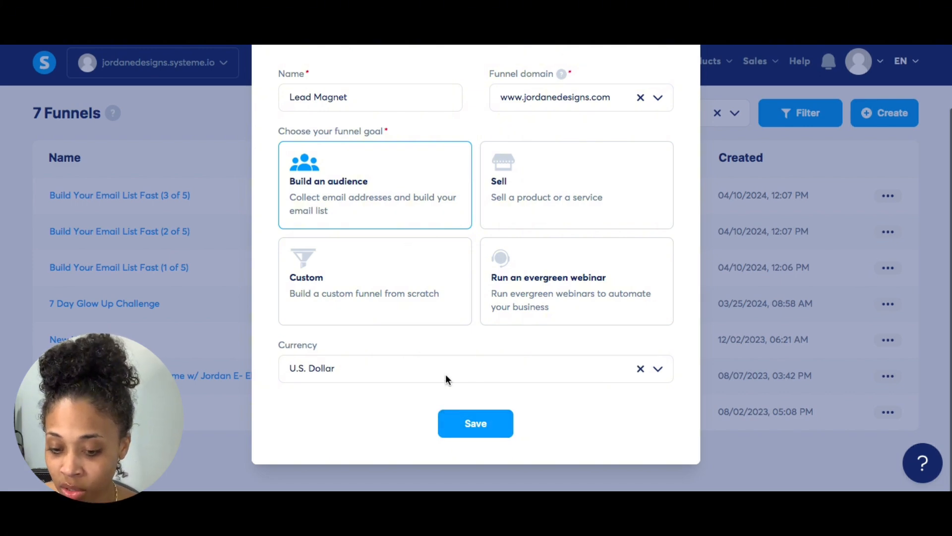
click(474, 426)
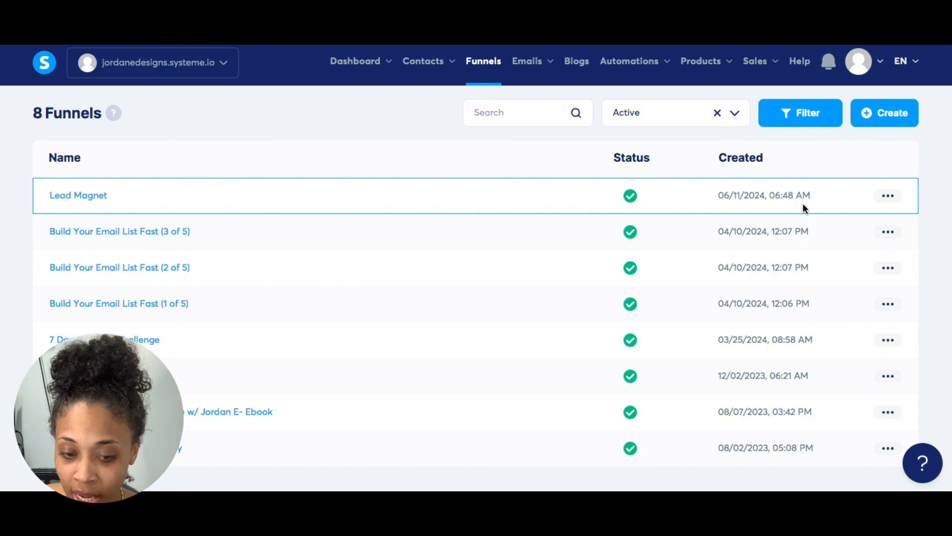
Open the Lead Magnet funnel and show 30 squeeze page templates per page.
click(95, 196)
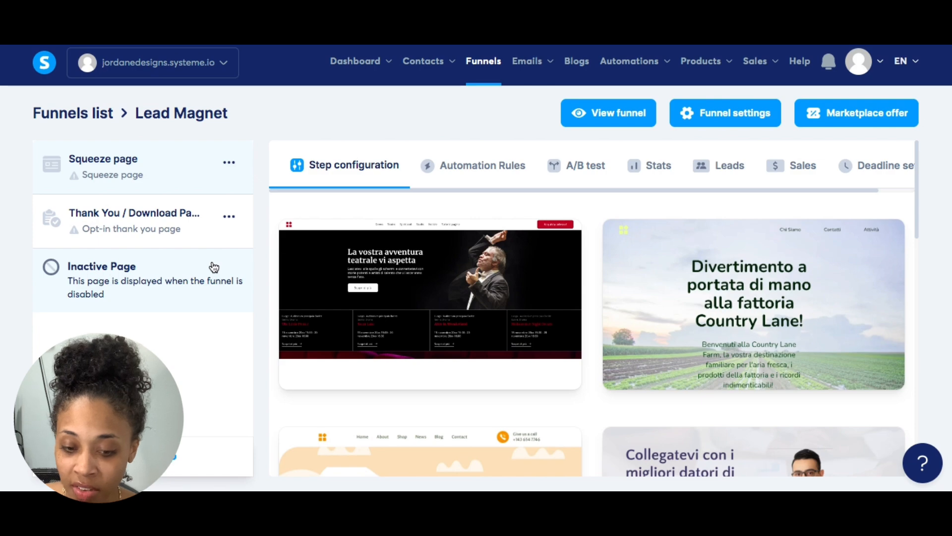
scroll(472, 329, down, 10)
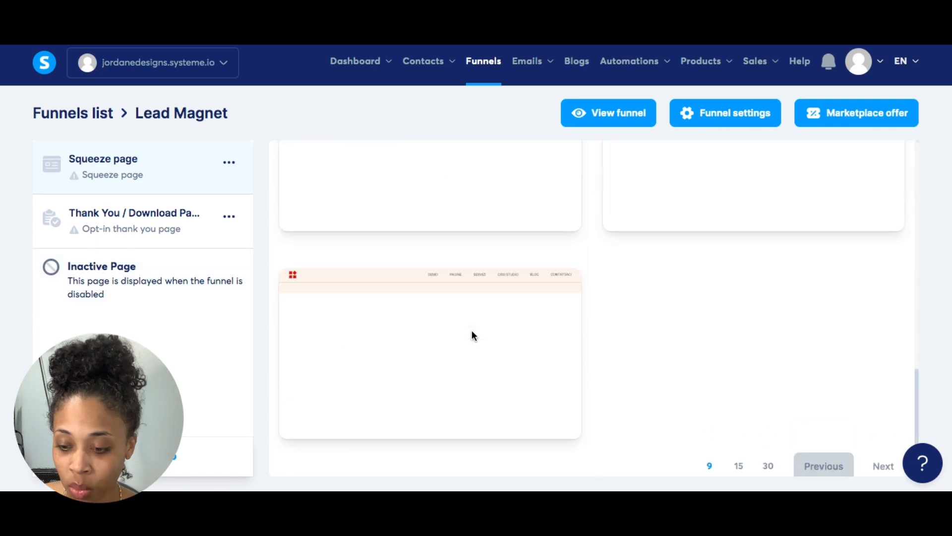
click(768, 434)
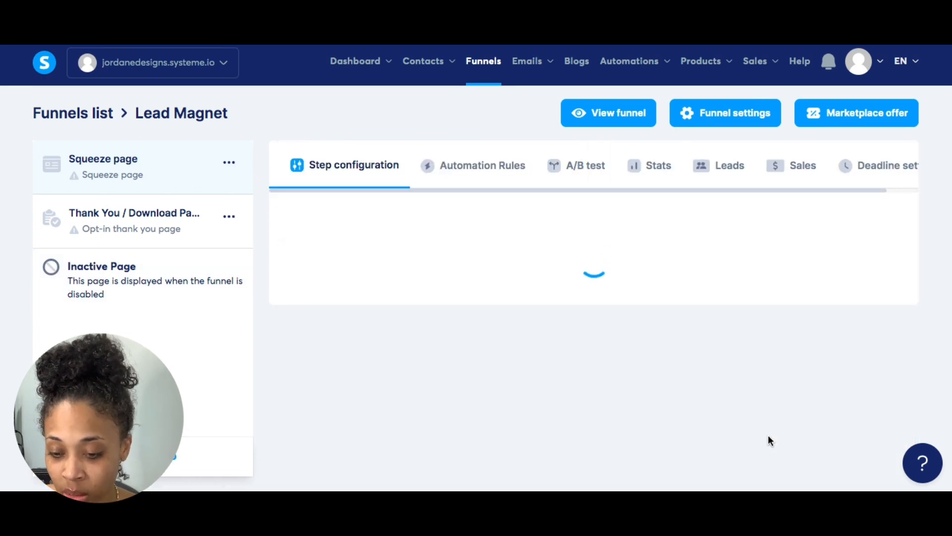
Go through to the last page of squeeze page templates and select the final template for the squeeze page.
scroll(764, 392, down, 10)
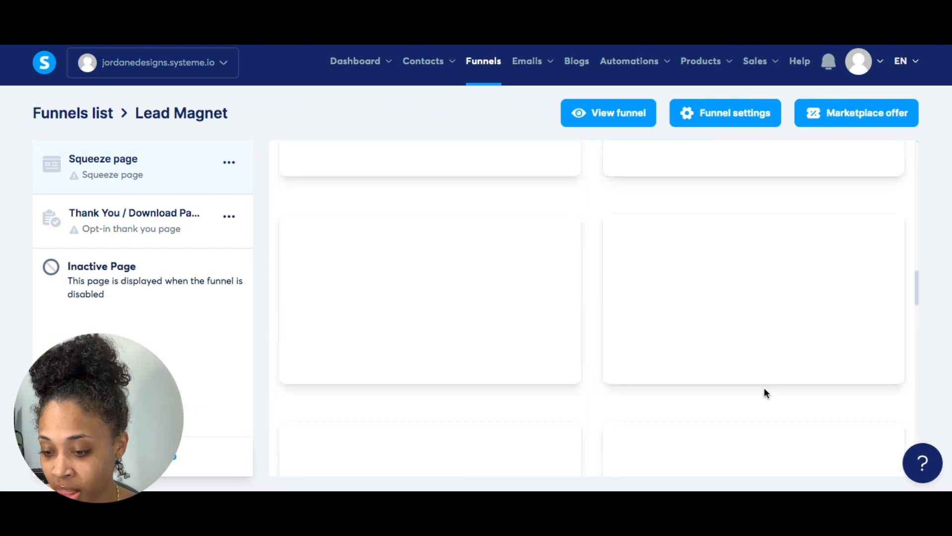
scroll(766, 392, down, 5)
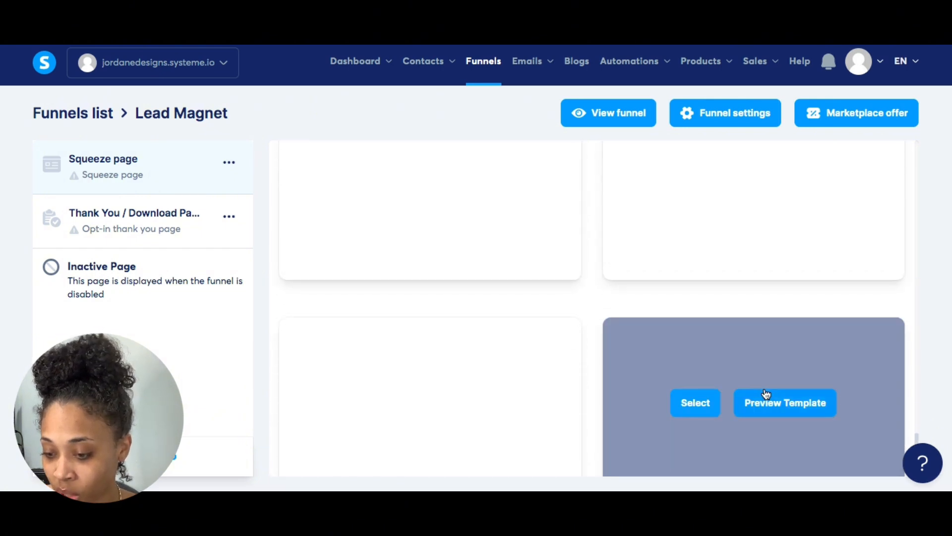
click(882, 436)
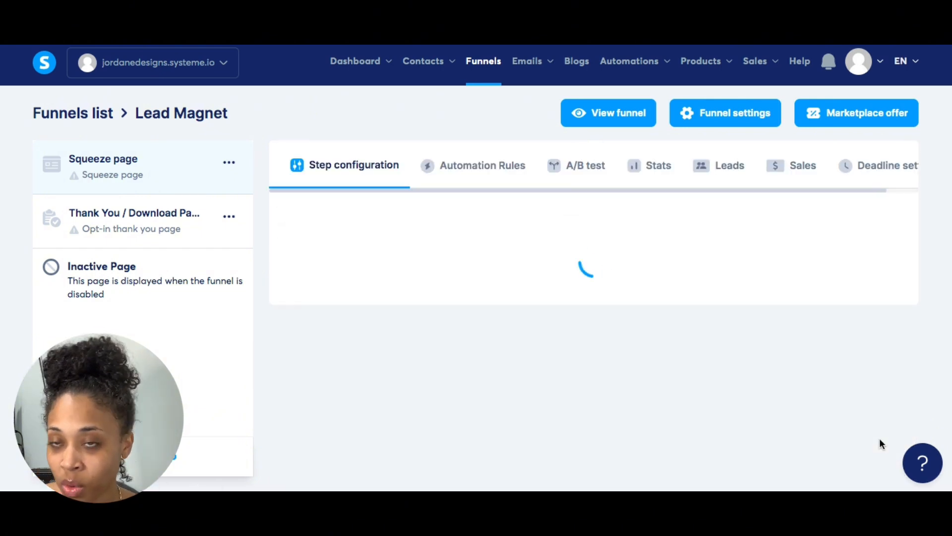
mouse_move(779, 370)
scroll(779, 369, down, 10)
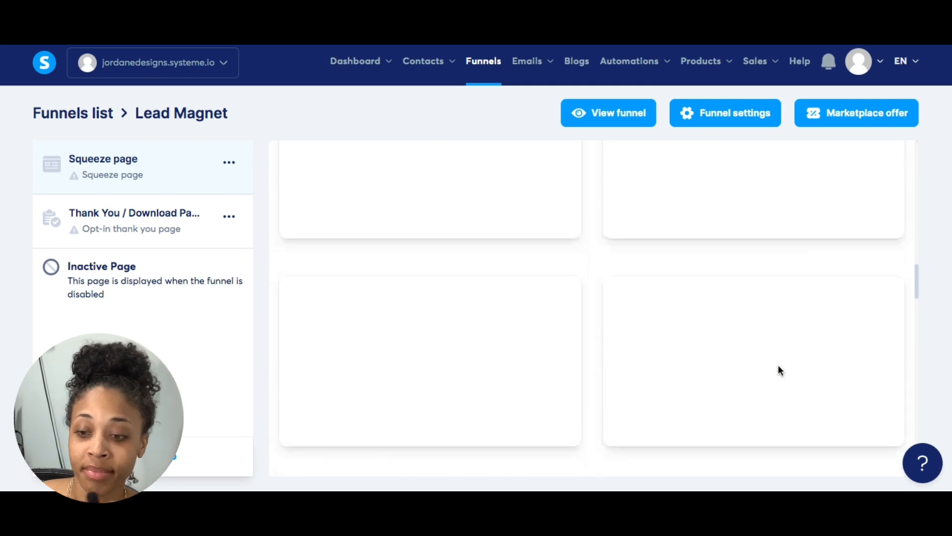
scroll(778, 370, down, 3)
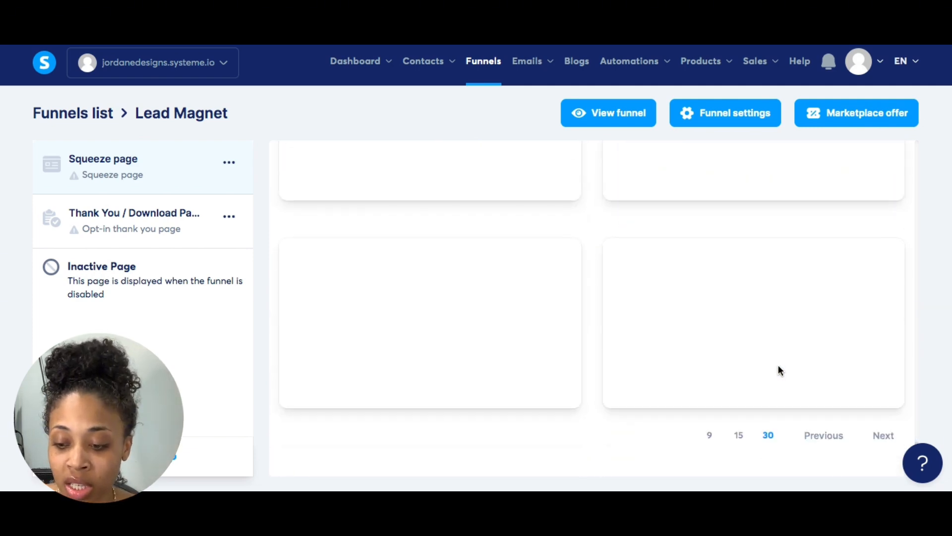
click(886, 438)
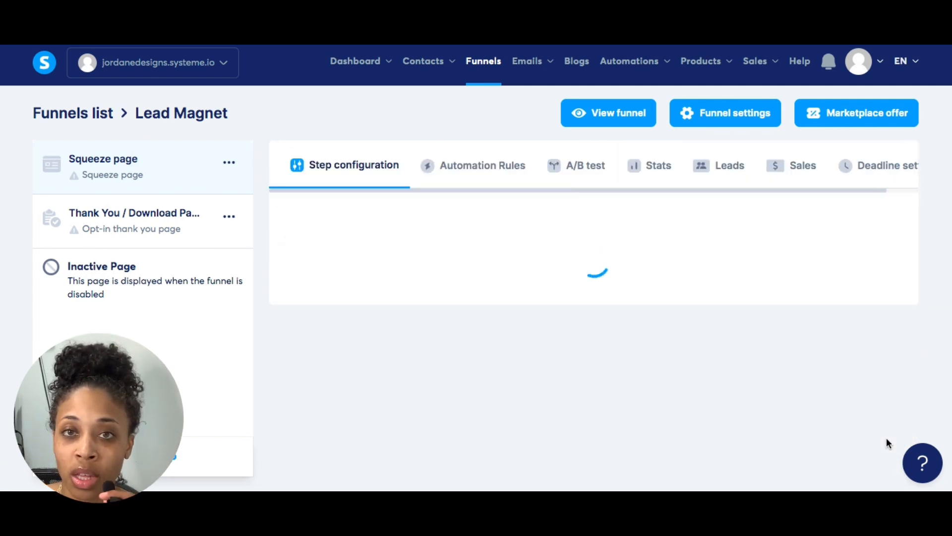
mouse_move(870, 356)
scroll(869, 354, down, 5)
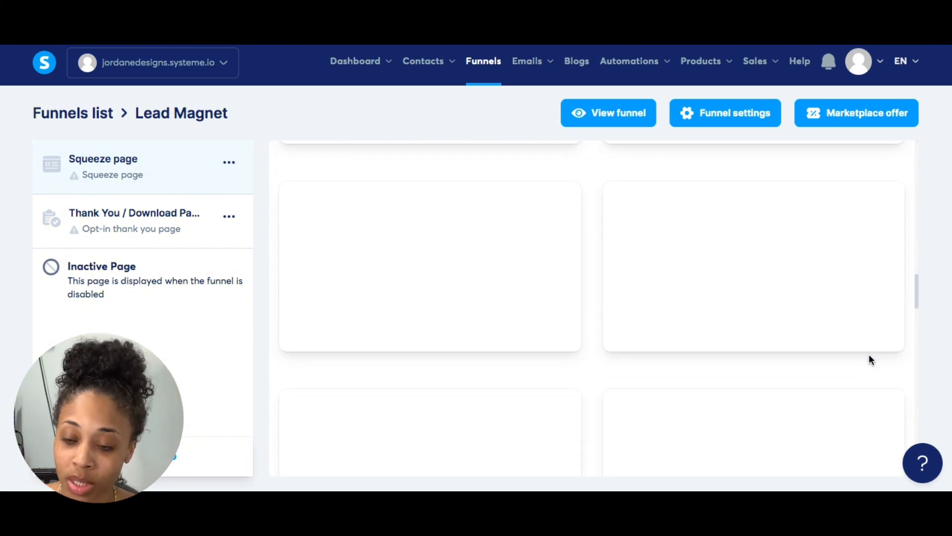
scroll(869, 354, down, 5)
scroll(869, 354, down, 2)
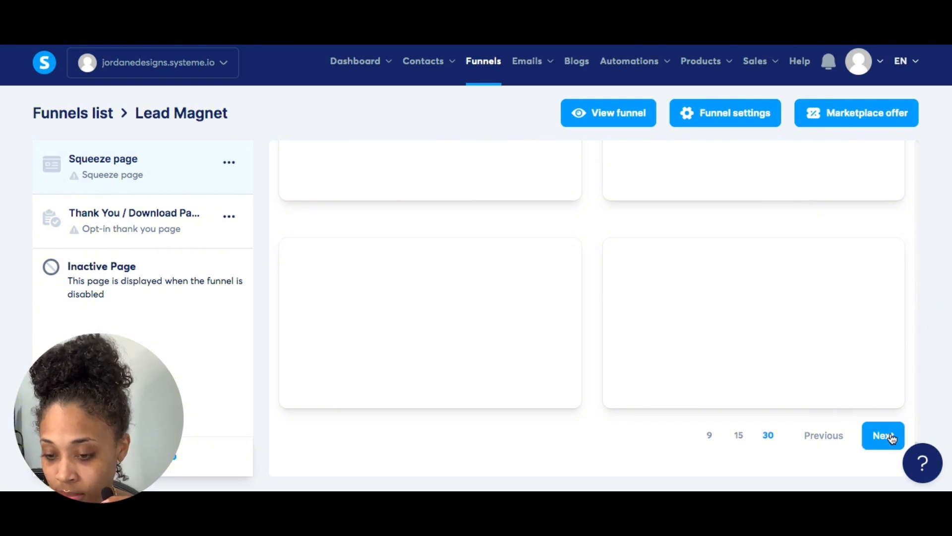
click(891, 437)
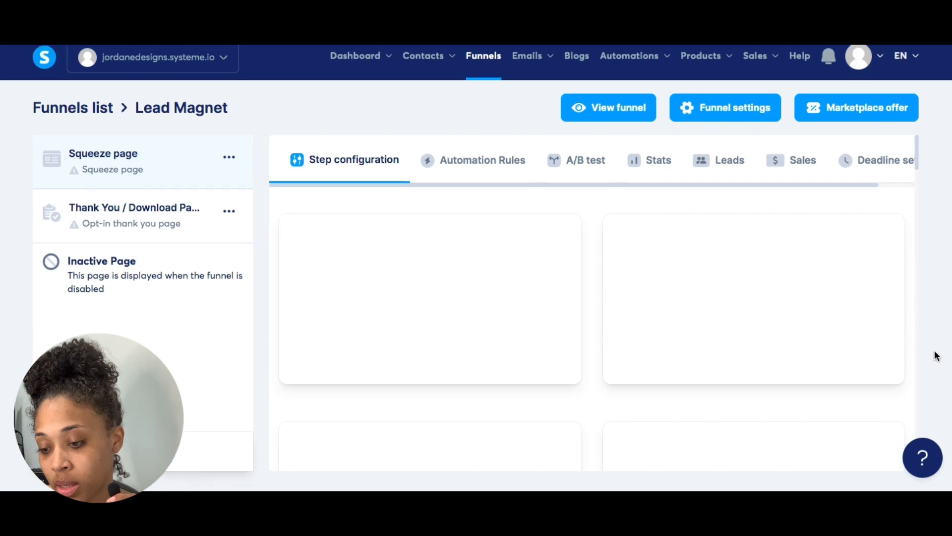
scroll(880, 357, down, 4)
scroll(879, 357, down, 3)
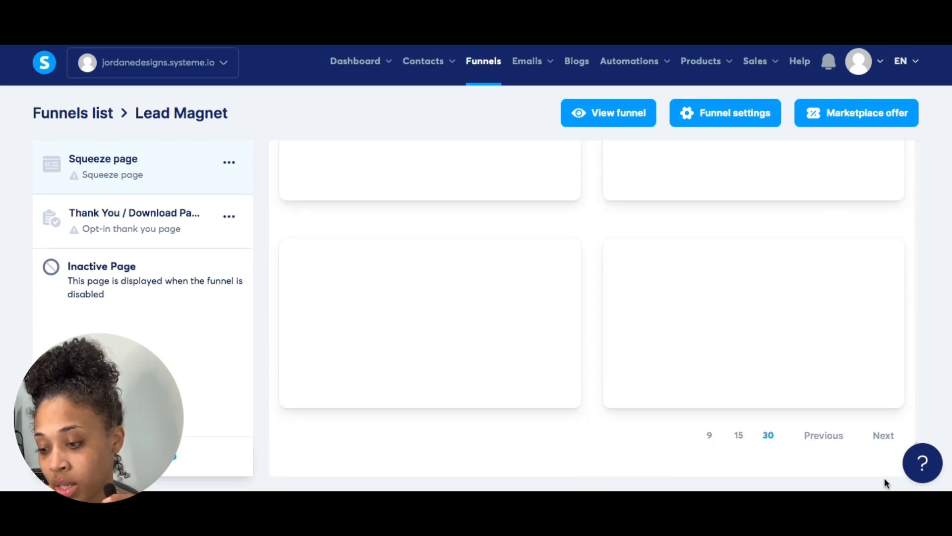
click(886, 439)
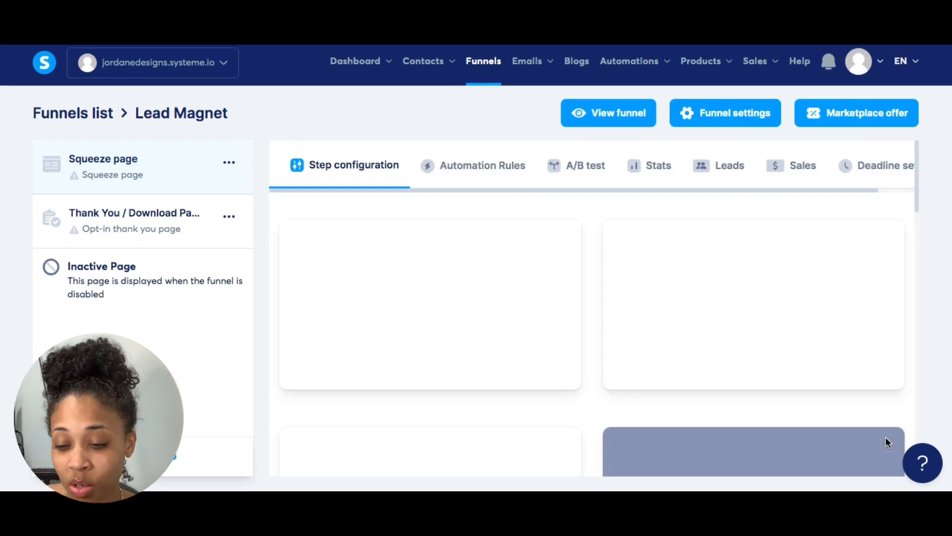
scroll(886, 439, down, 8)
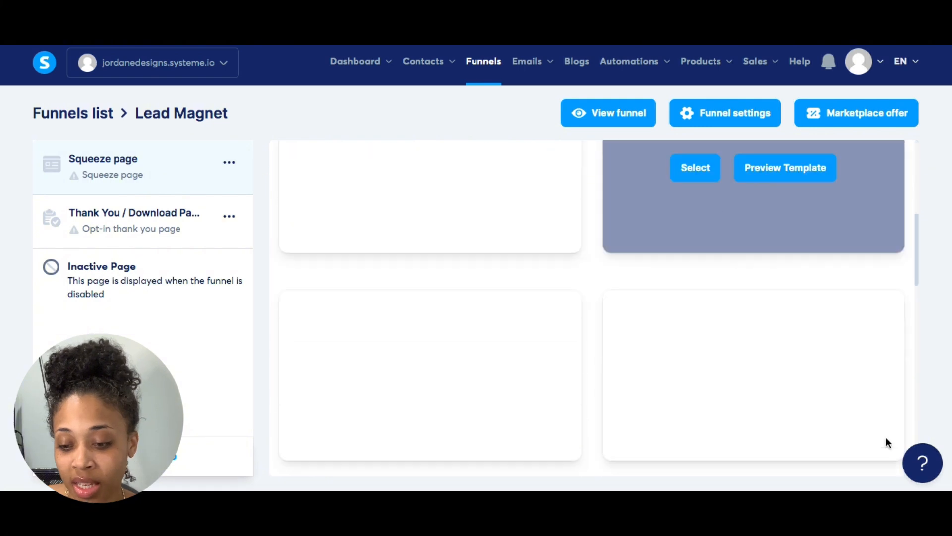
mouse_move(492, 322)
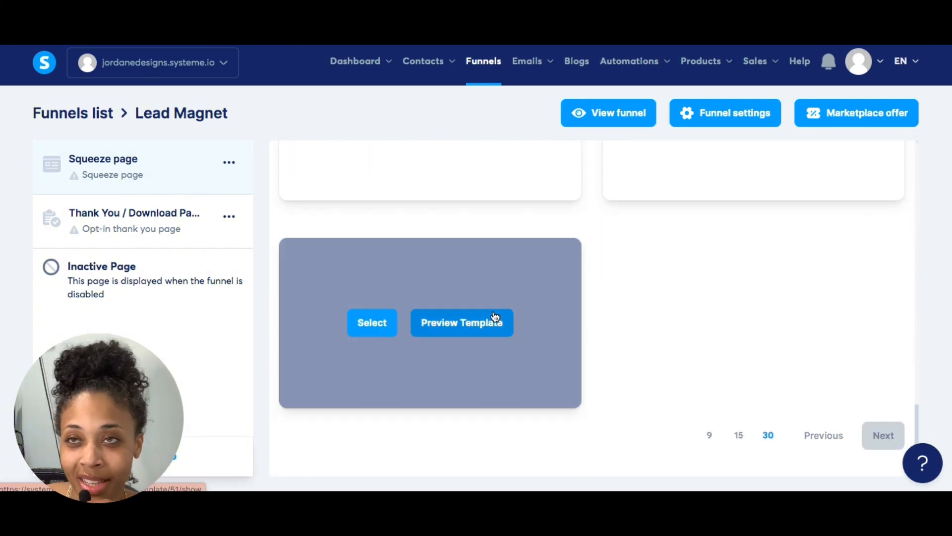
click(377, 331)
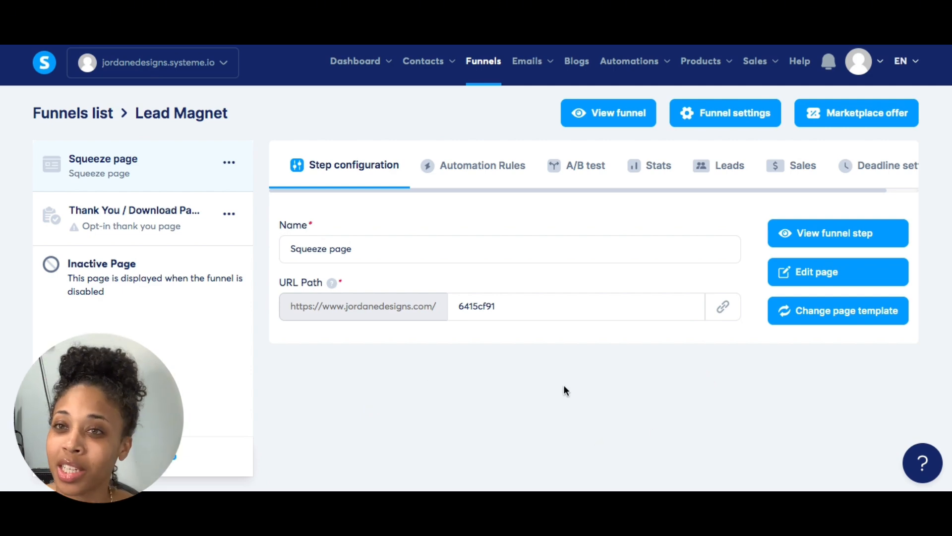
Rename the squeeze page step to "Lead Magnet" and select the whole URL path text.
click(442, 254)
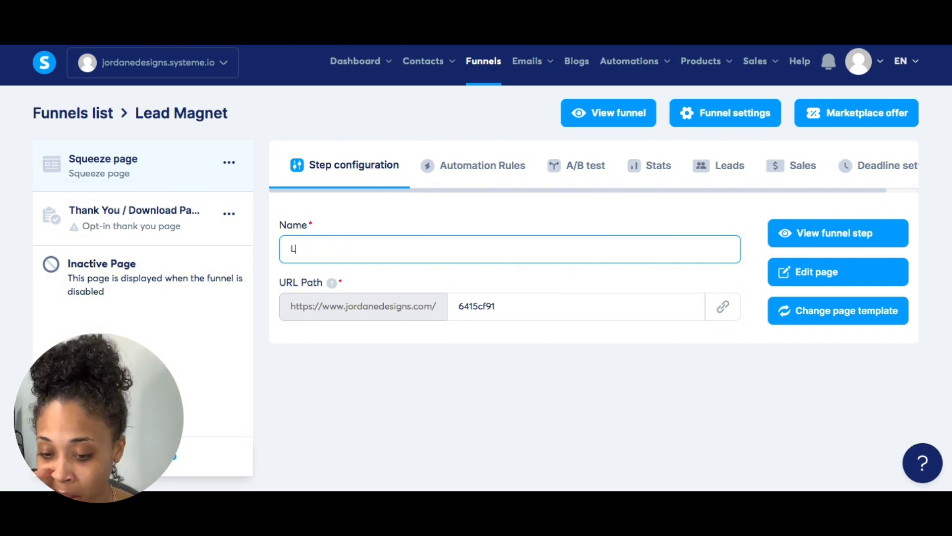
text(Lead Magnet)
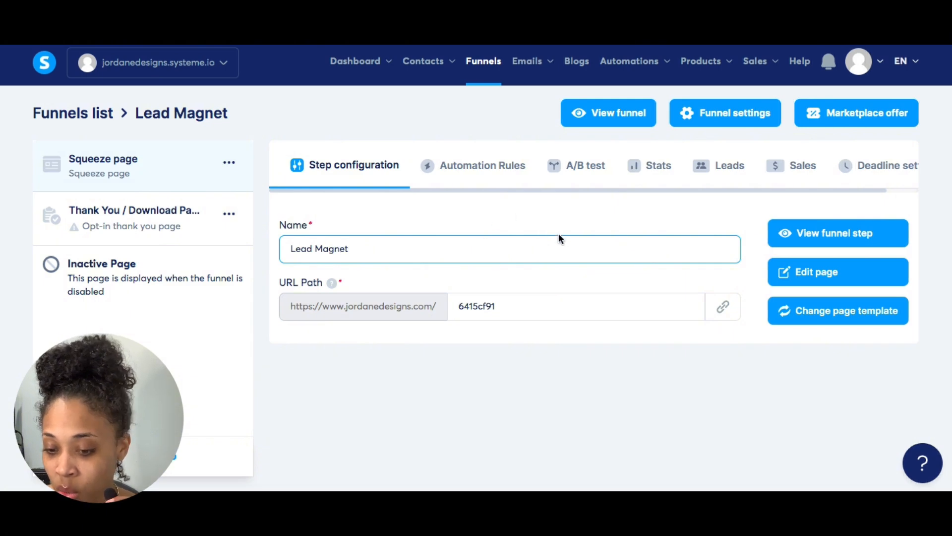
click(517, 312)
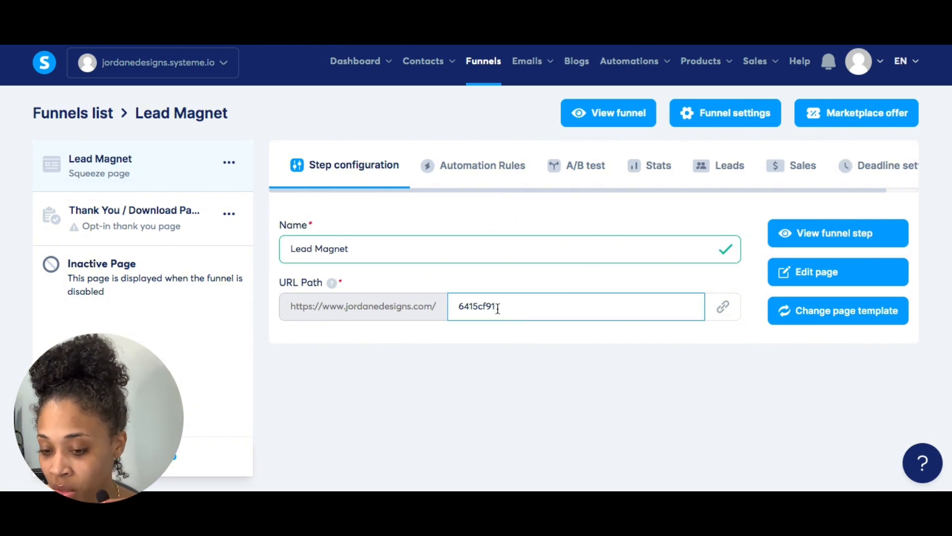
drag(496, 306, 450, 308)
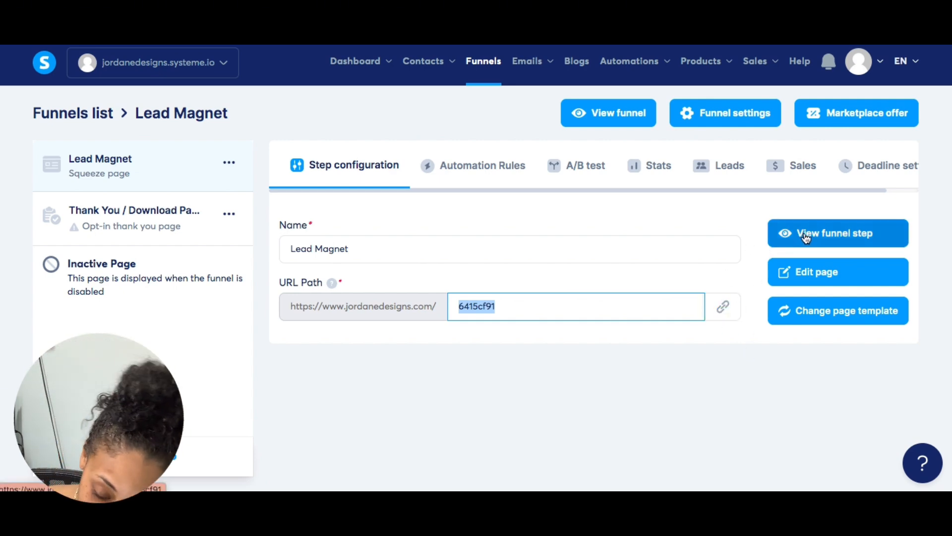
Open the Lead Magnet squeeze page for editing and add a Section element to the empty canvas.
click(813, 273)
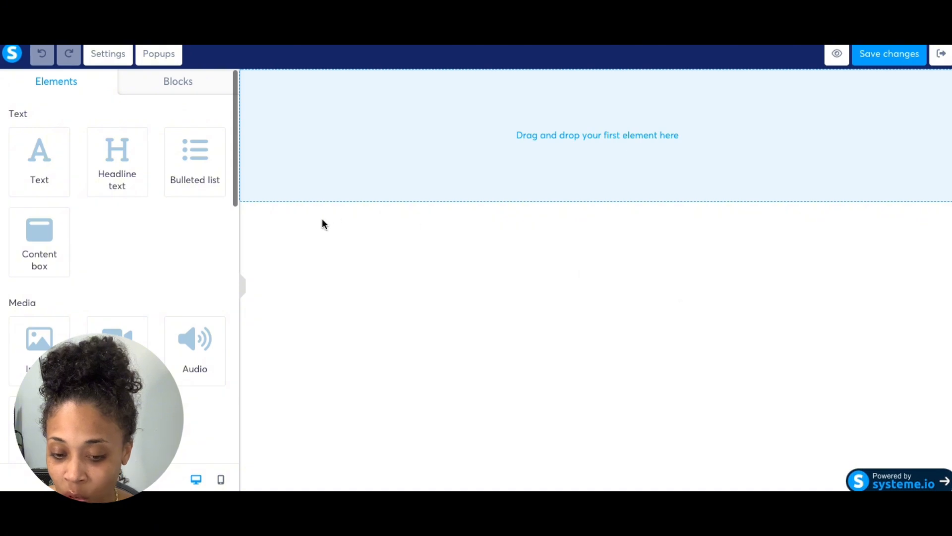
scroll(208, 258, down, 2)
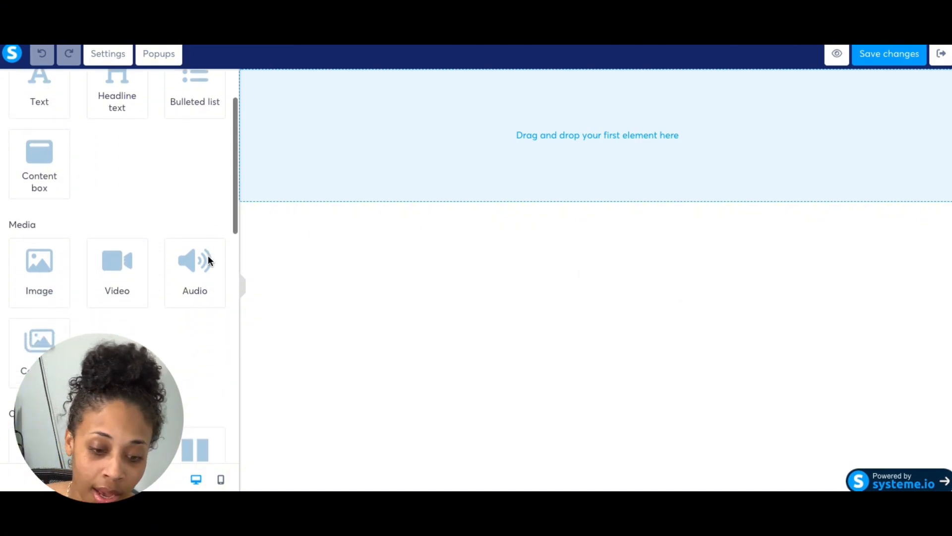
scroll(208, 261, down, 8)
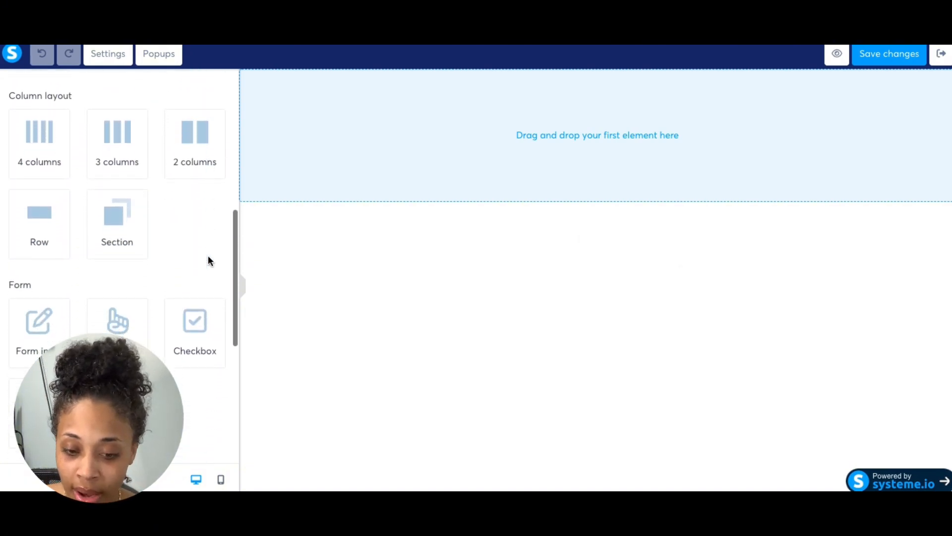
scroll(208, 259, down, 2)
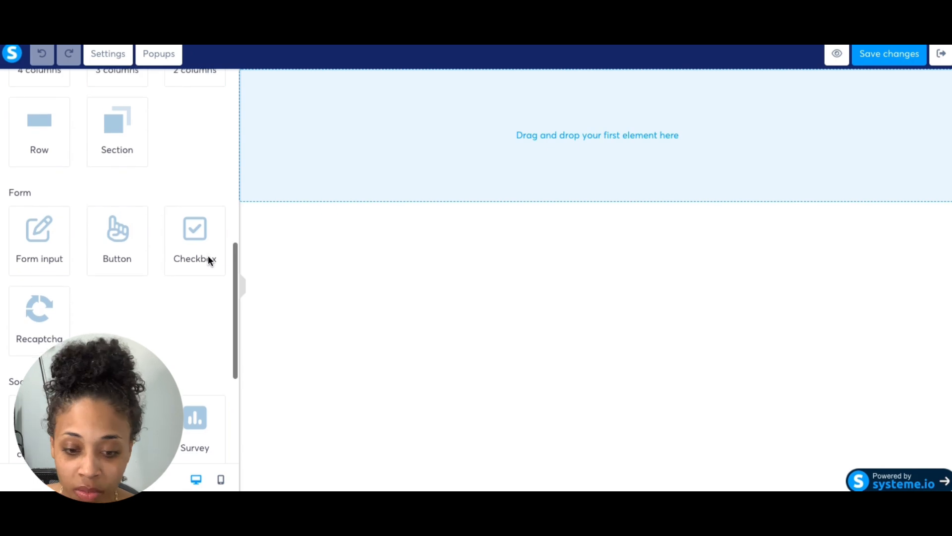
scroll(208, 259, down, 1)
scroll(208, 258, down, 2)
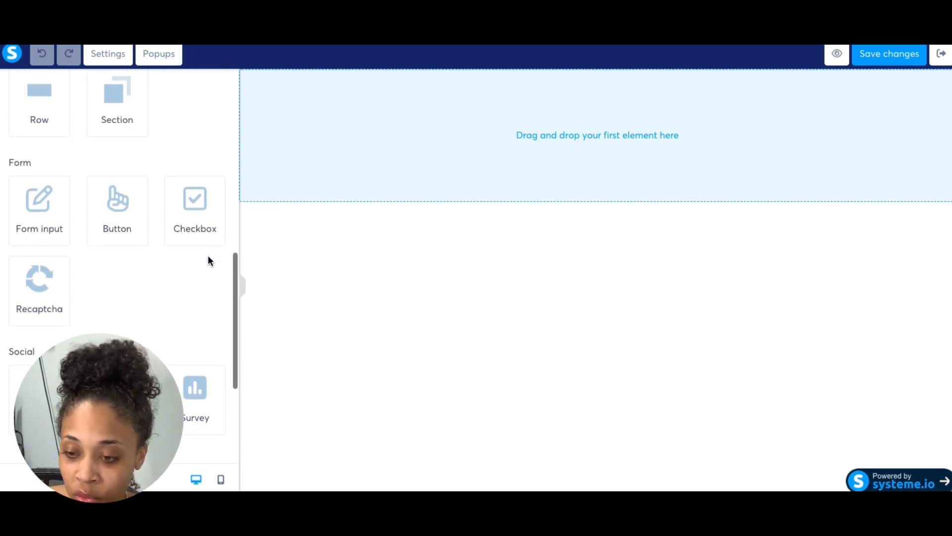
scroll(197, 155, up, 3)
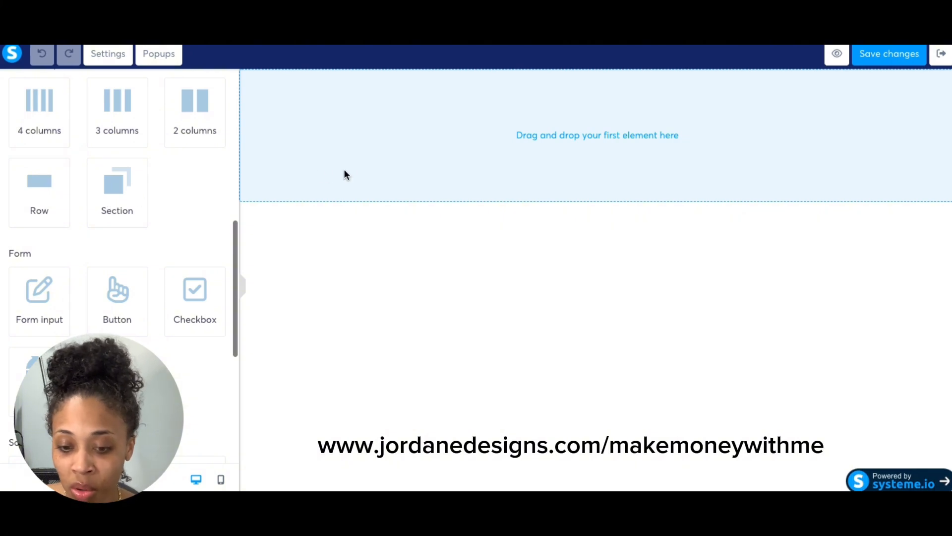
drag(130, 201, 285, 200)
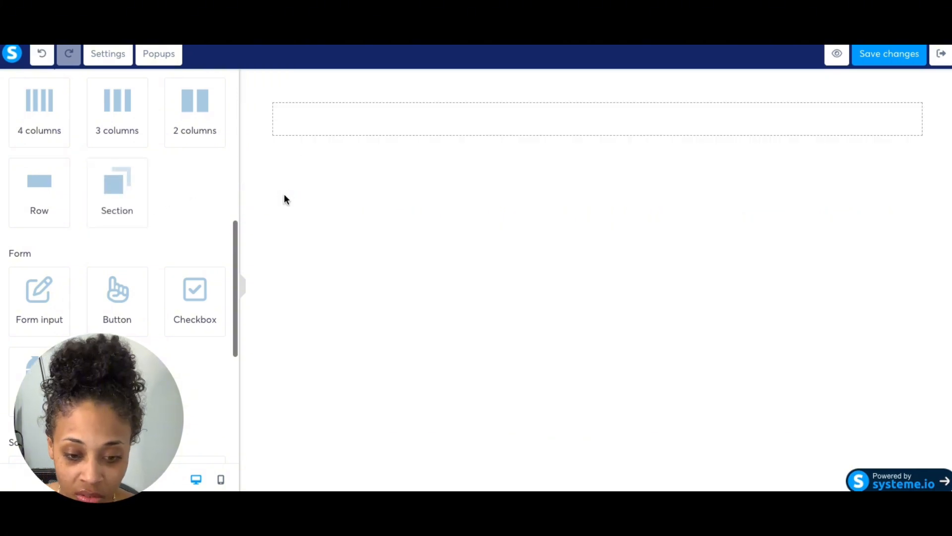
drag(124, 199, 326, 223)
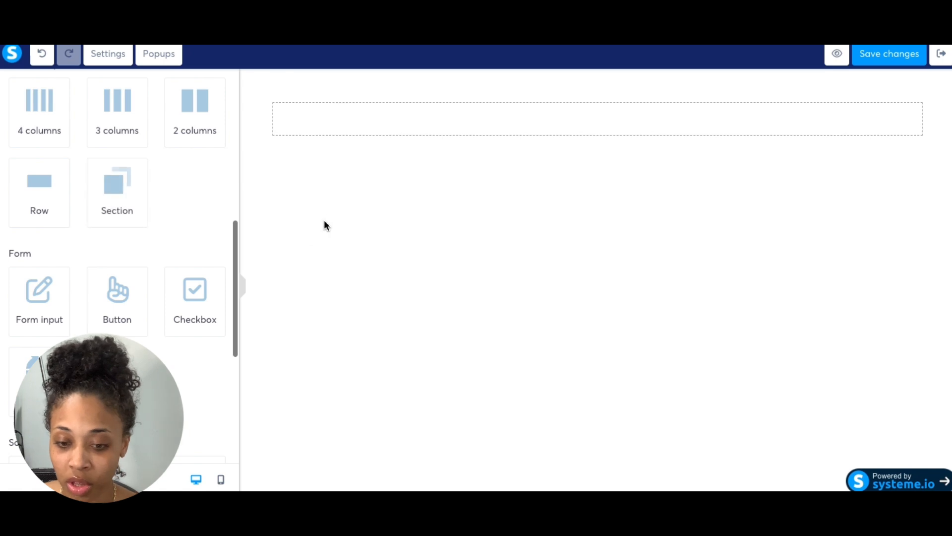
Add a second Section element below the first one and place a Headline text element between the two sections.
drag(126, 201, 336, 247)
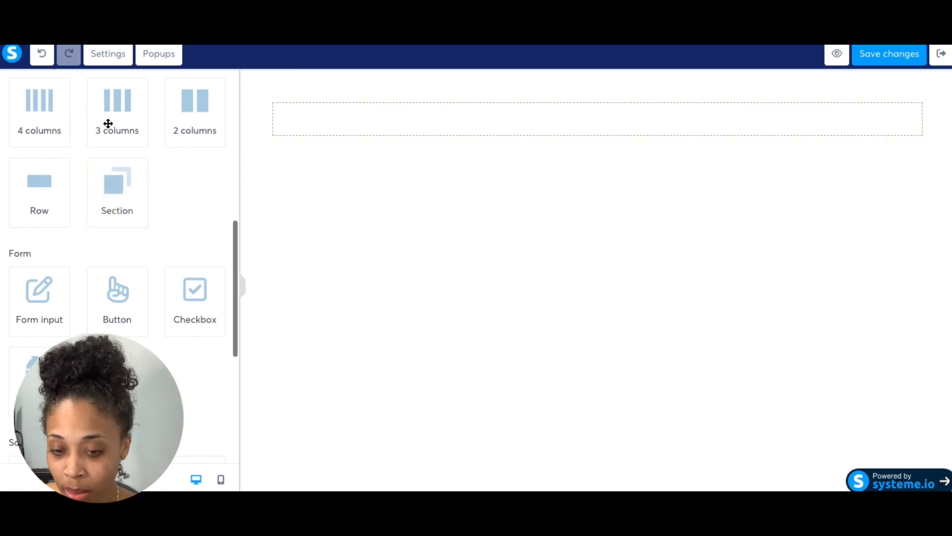
drag(37, 198, 329, 159)
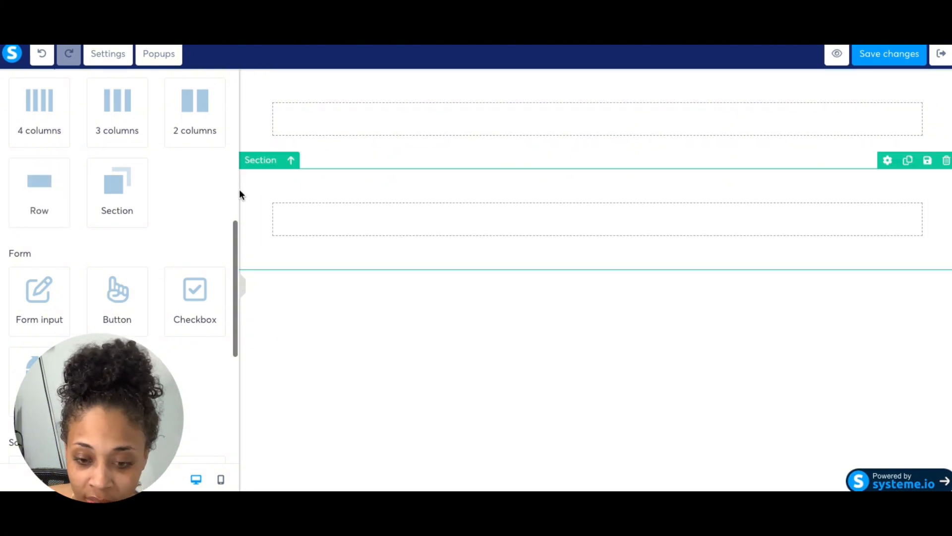
scroll(188, 237, up, 4)
scroll(188, 237, up, 5)
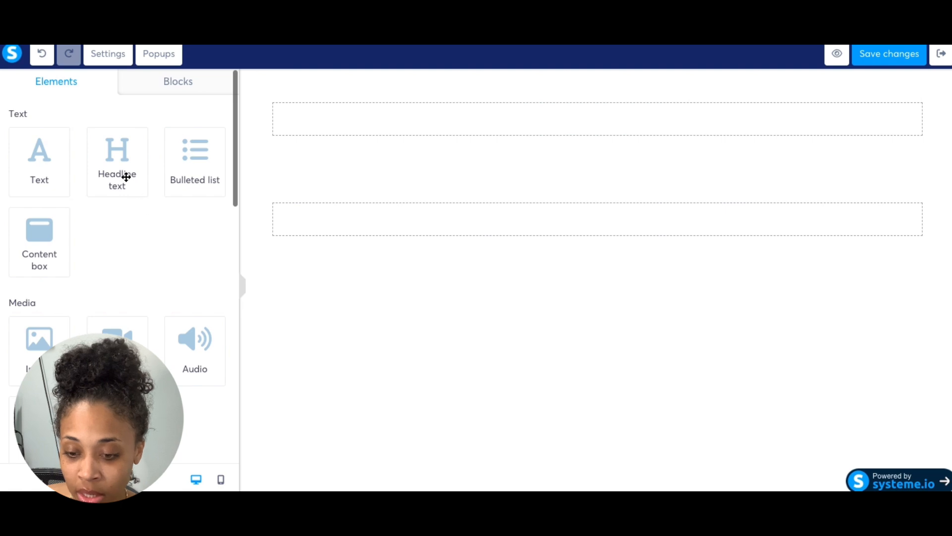
drag(118, 168, 359, 175)
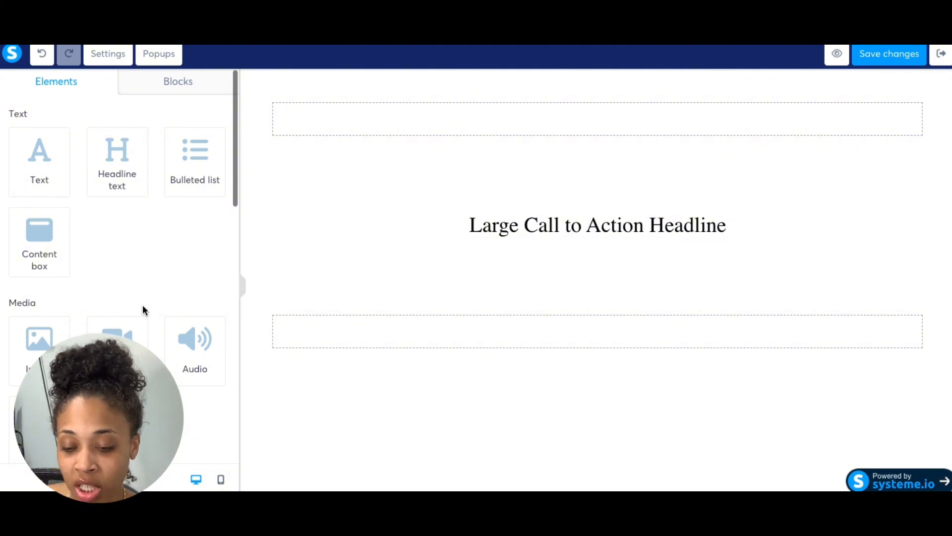
Add a Video element directly below the "Large Call to Action Headline" text.
scroll(143, 311, down, 3)
scroll(127, 303, down, 1)
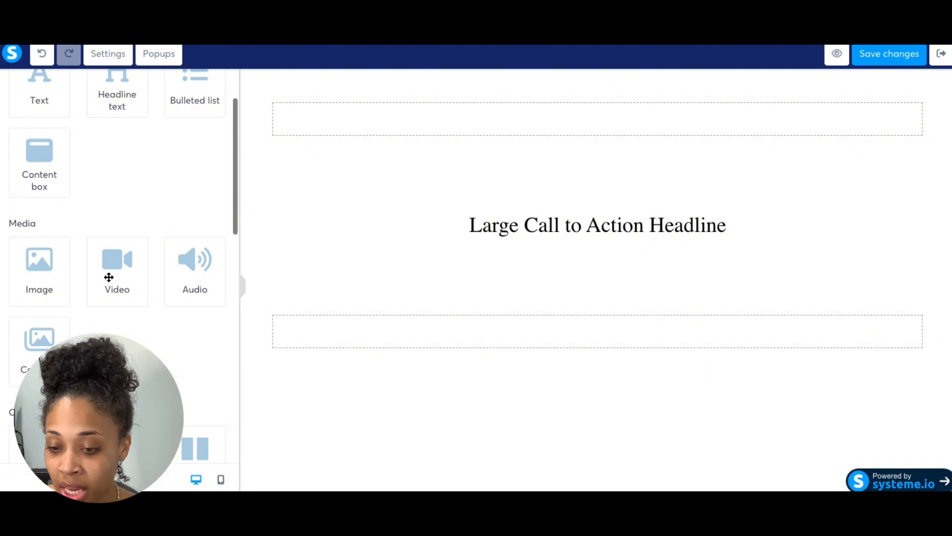
drag(109, 277, 520, 255)
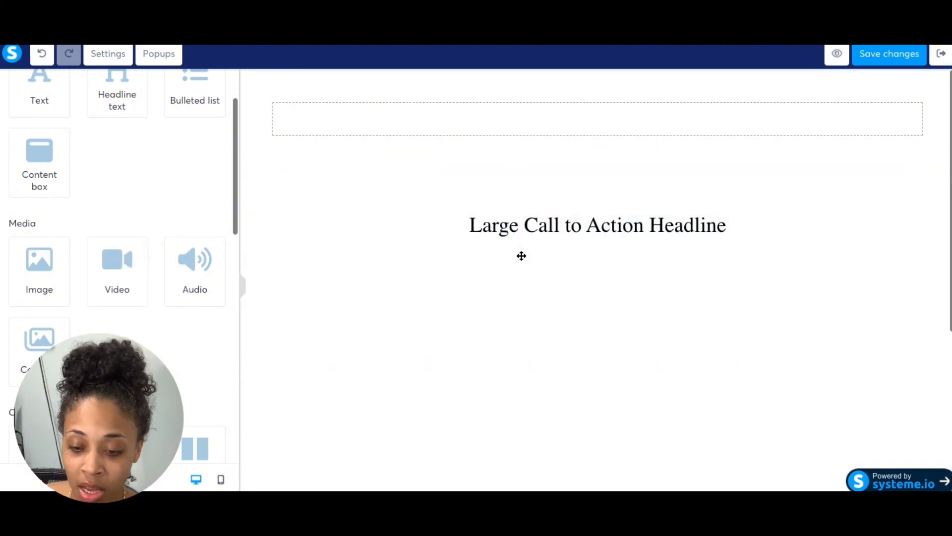
scroll(570, 324, down, 2)
scroll(570, 325, down, 4)
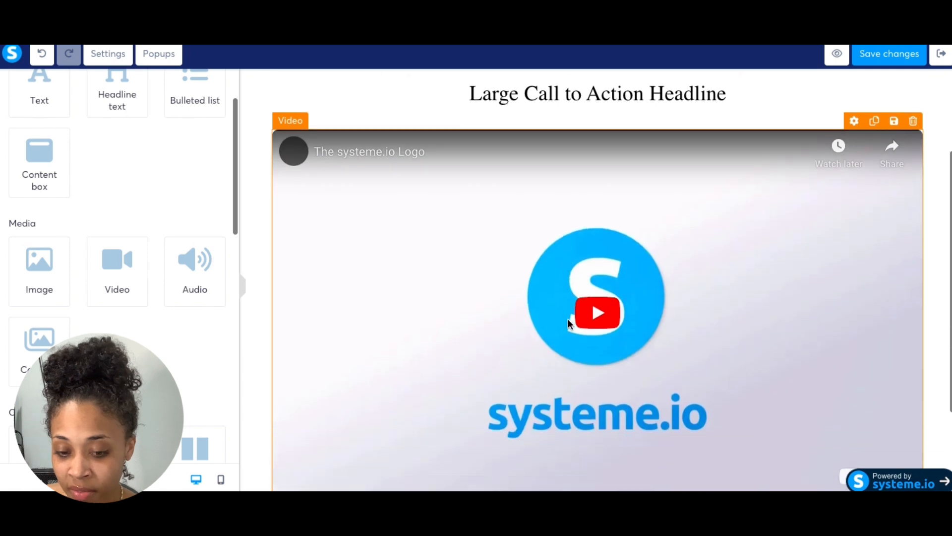
scroll(571, 325, down, 2)
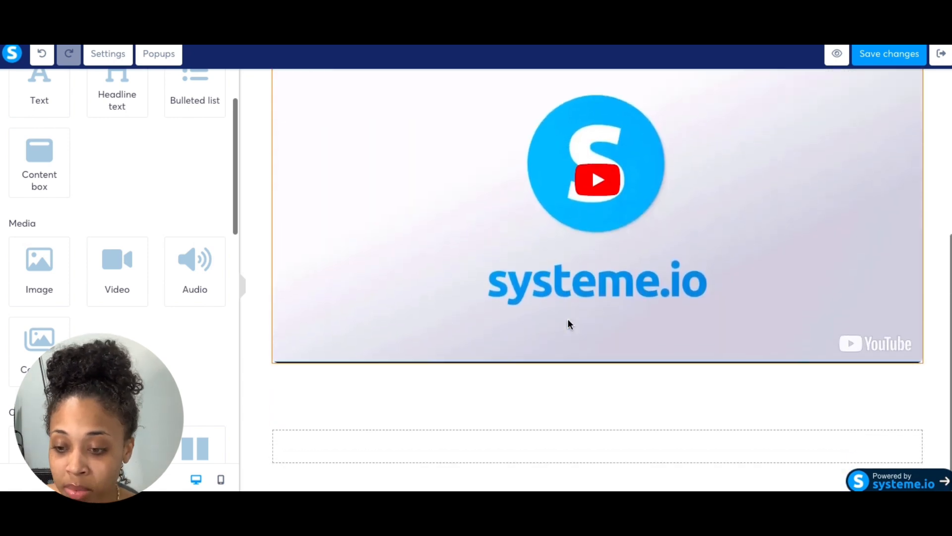
scroll(568, 319, up, 2)
scroll(567, 319, down, 2)
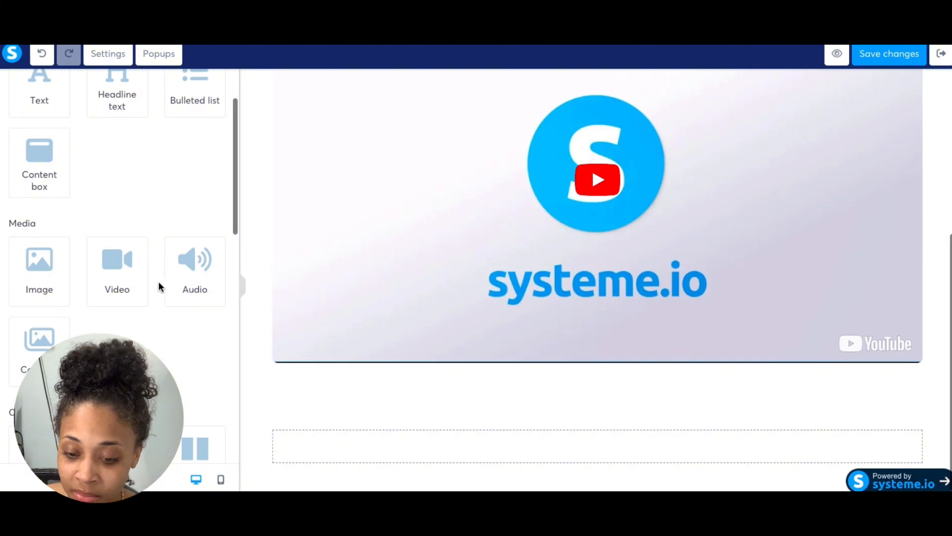
Add a Form input element beneath the video and delete the empty section between the video and the form input.
scroll(136, 333, down, 8)
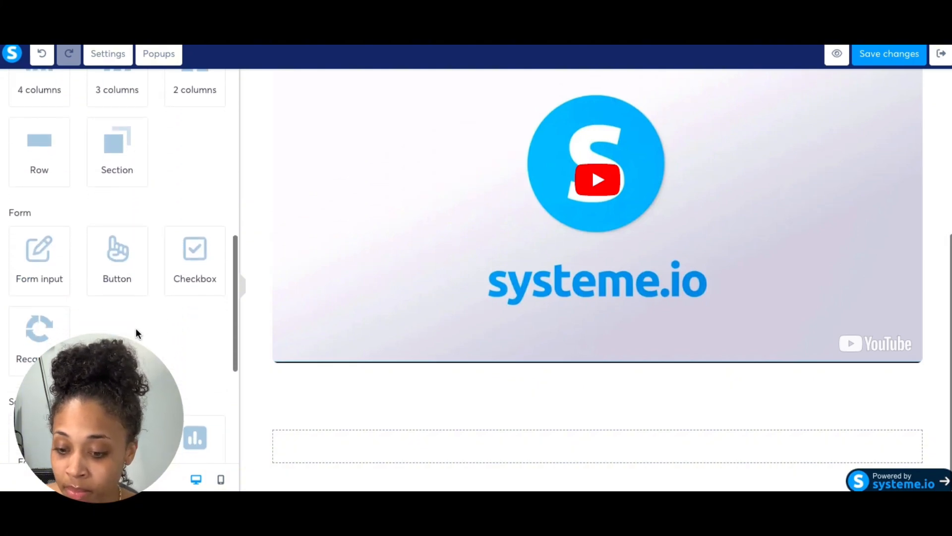
scroll(135, 328, down, 2)
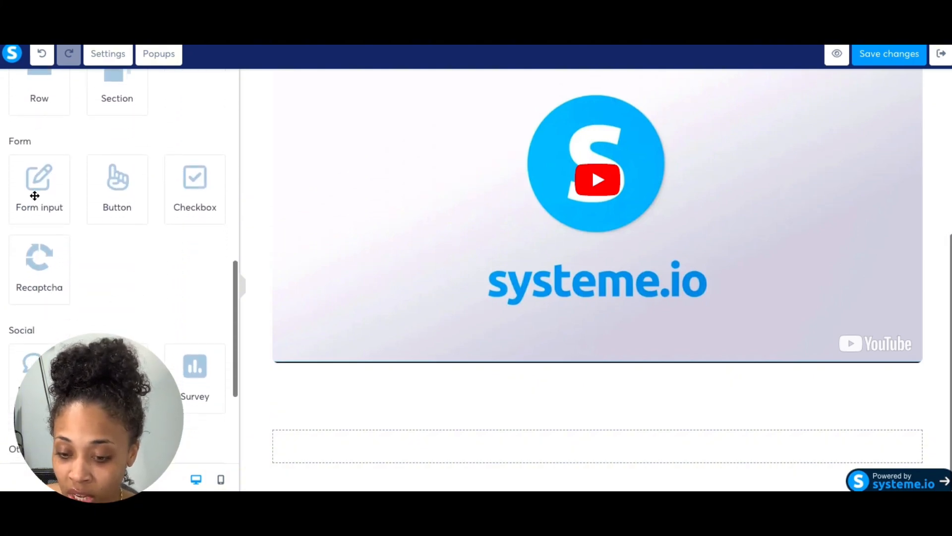
drag(35, 196, 551, 404)
scroll(551, 403, down, 2)
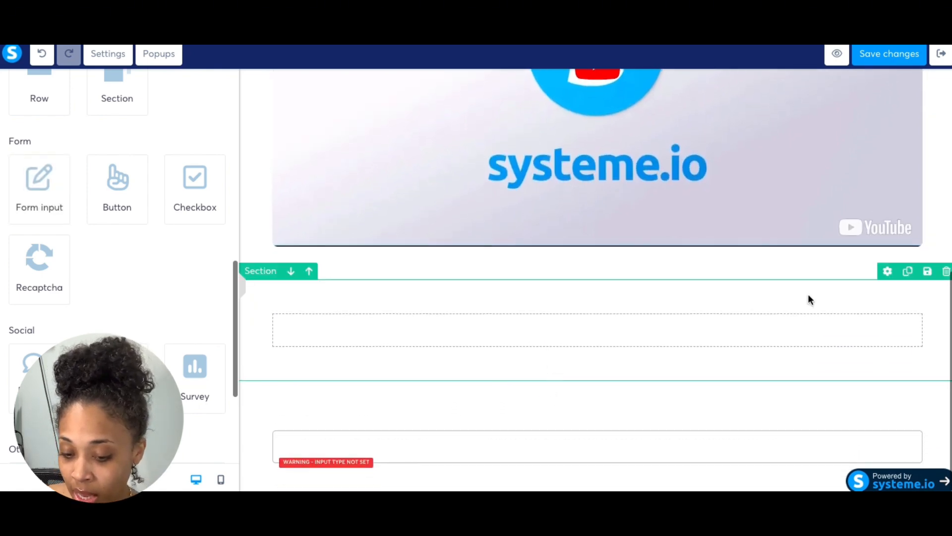
click(946, 271)
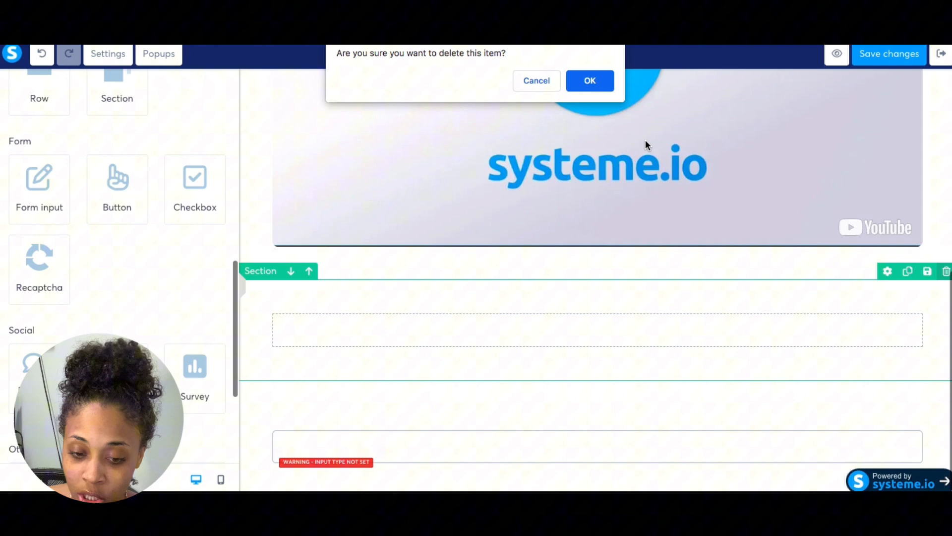
click(592, 83)
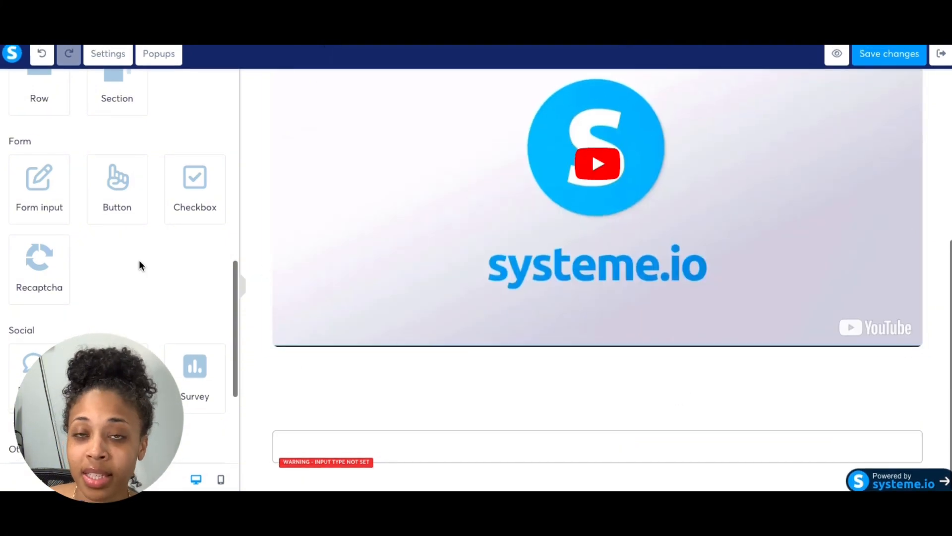
Insert a 2 columns element between the video and the form input, and move the form input into its first column.
scroll(139, 262, up, 3)
scroll(139, 262, down, 1)
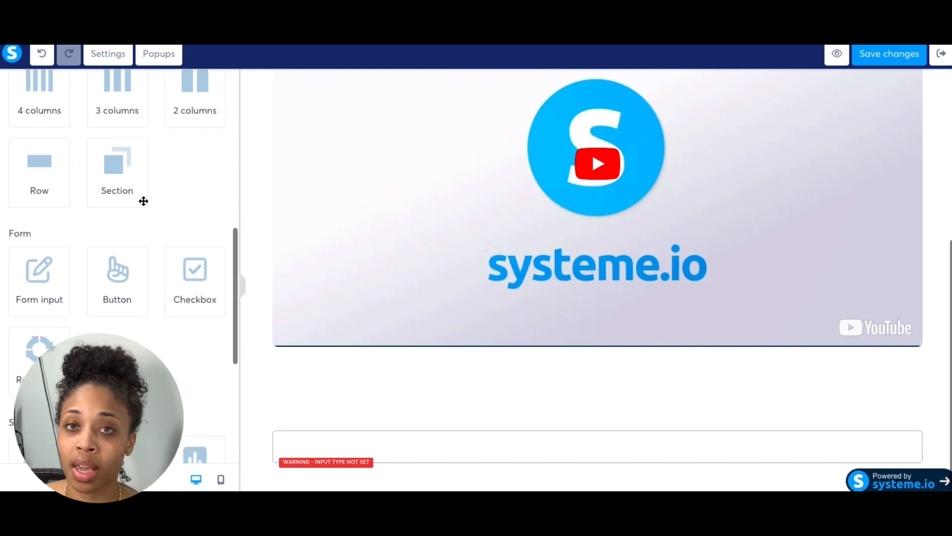
drag(181, 115, 437, 382)
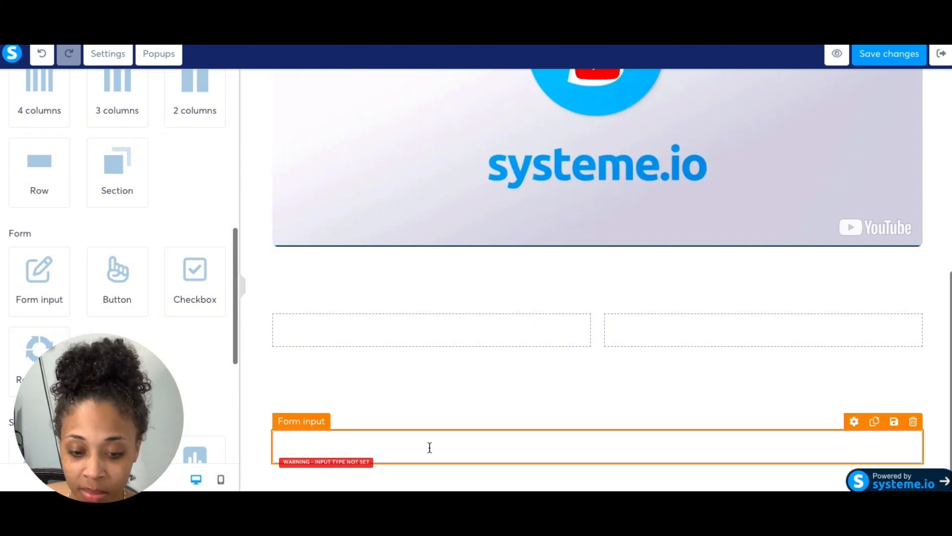
drag(429, 447, 391, 333)
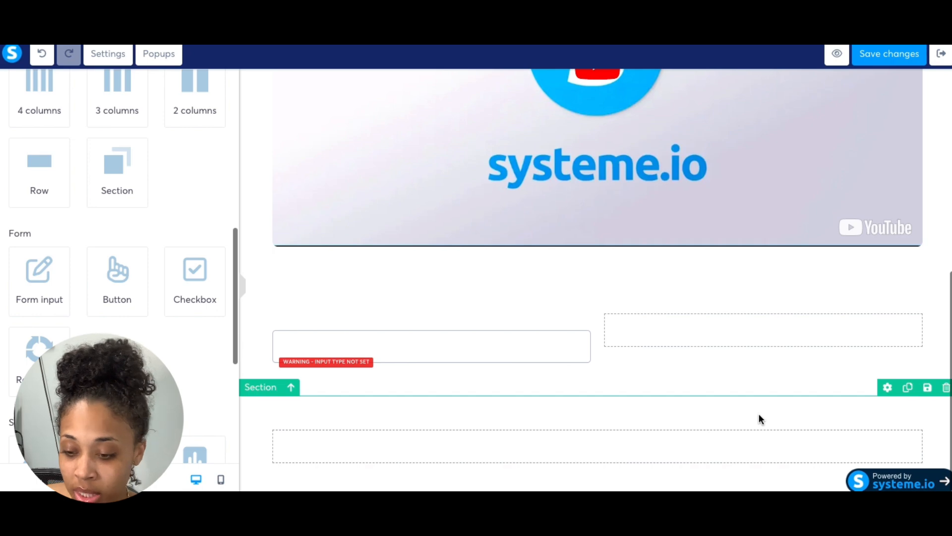
Add a Button element to the empty second column beside the form input and open the button's settings.
drag(108, 283, 678, 349)
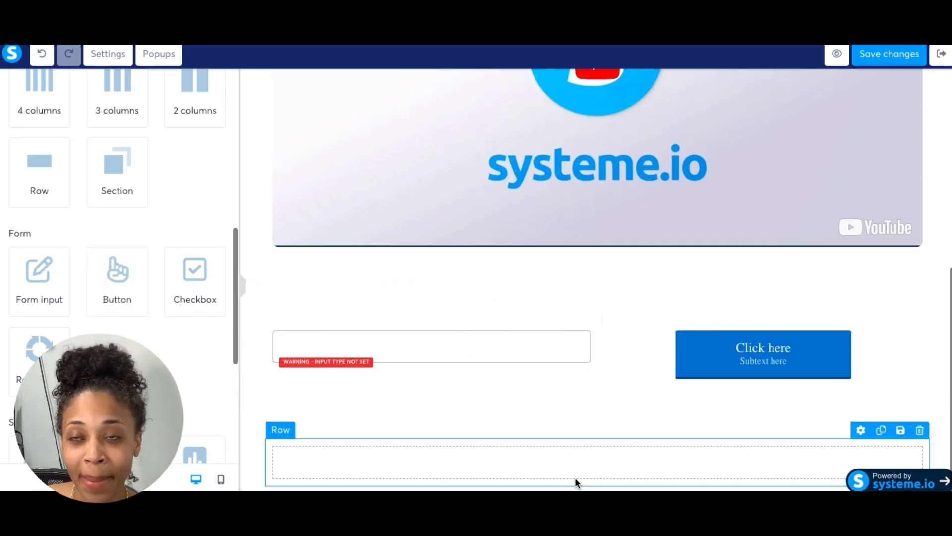
click(750, 363)
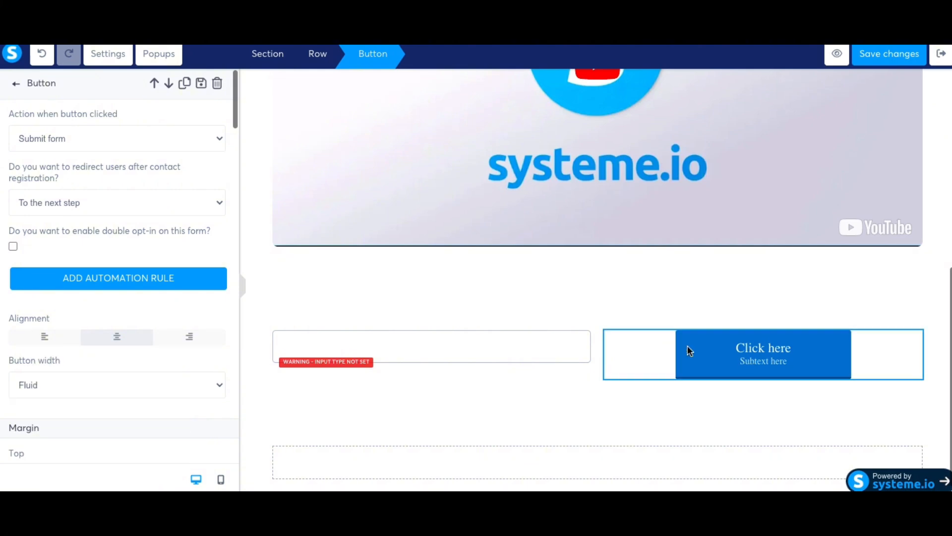
Clear the "Subtext here" text from the button.
scroll(74, 347, down, 15)
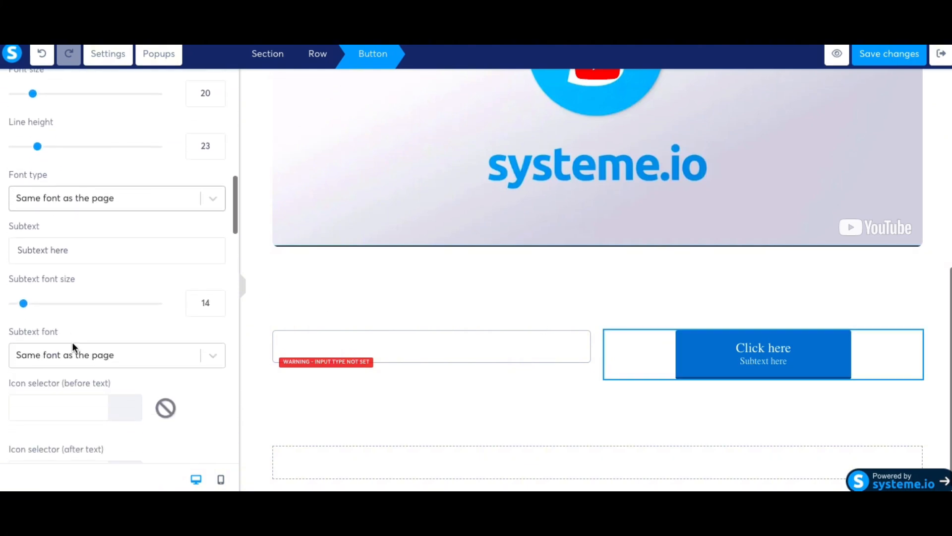
scroll(72, 343, down, 12)
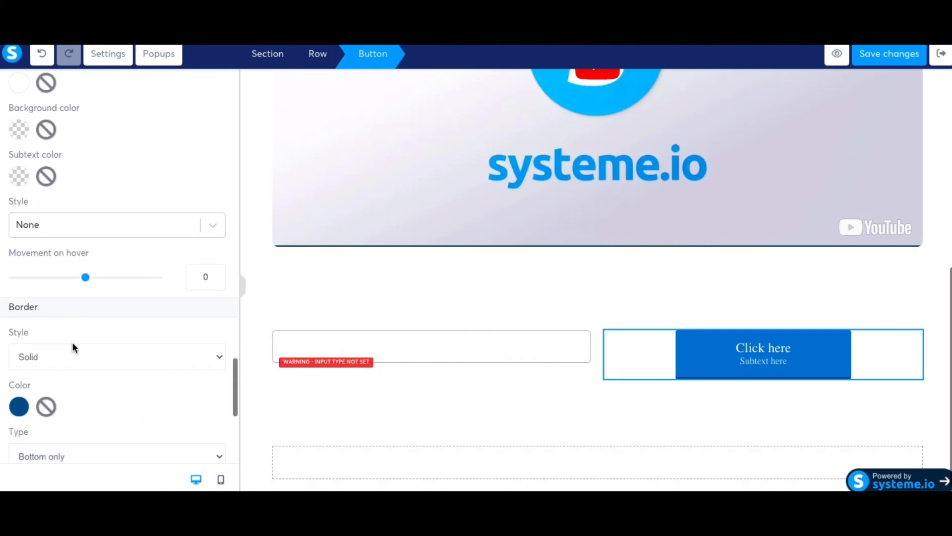
scroll(72, 346, down, 5)
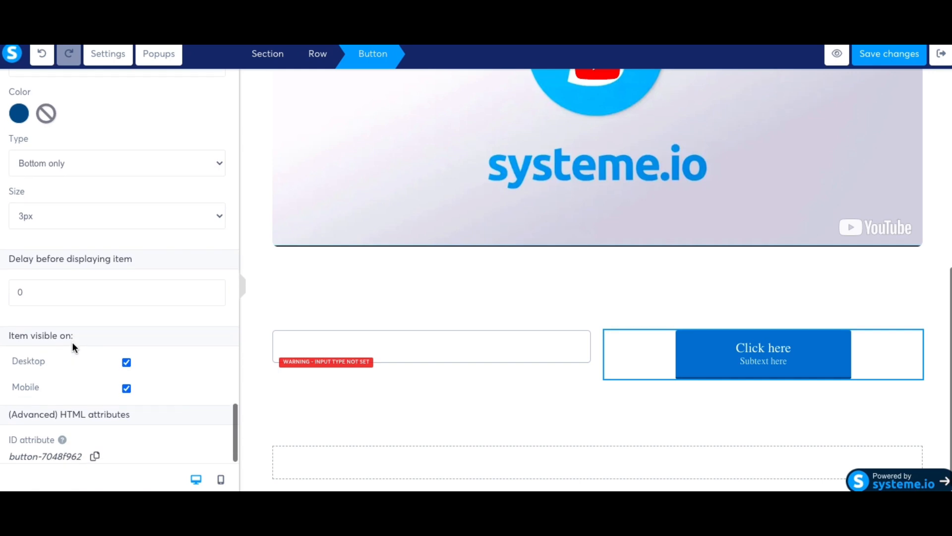
scroll(73, 346, up, 8)
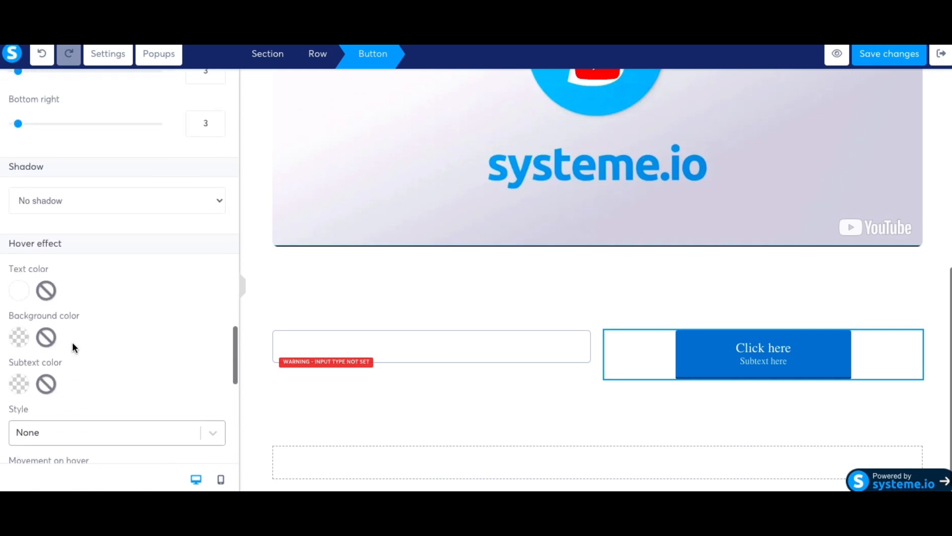
scroll(73, 343, up, 9)
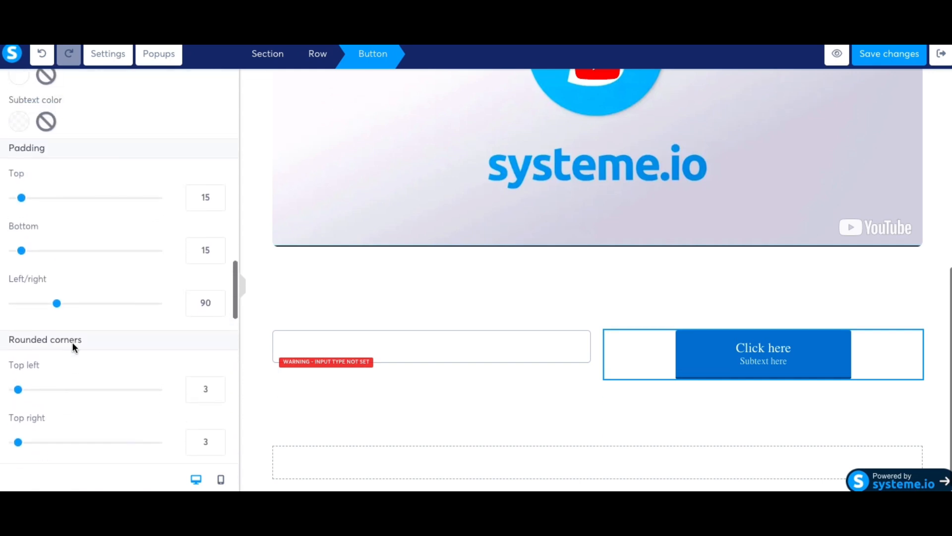
scroll(73, 343, up, 5)
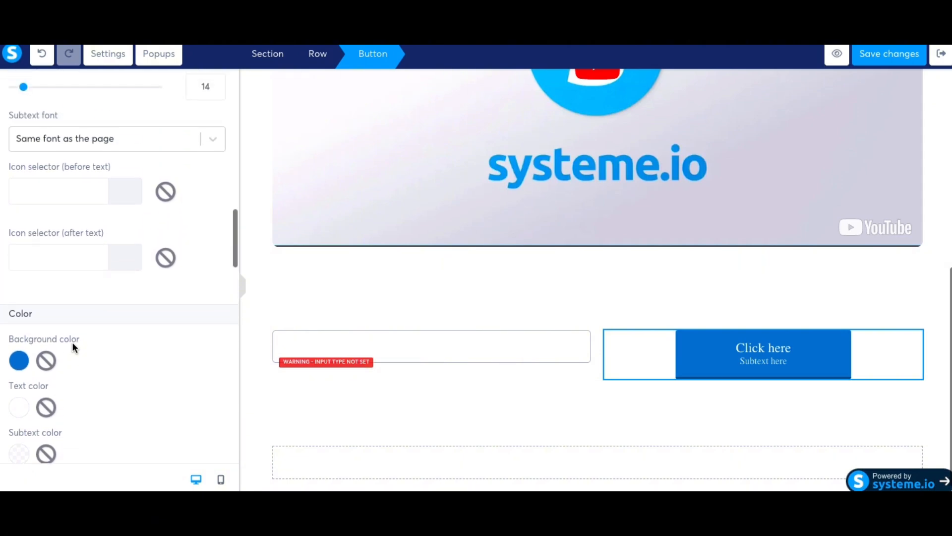
scroll(72, 347, up, 3)
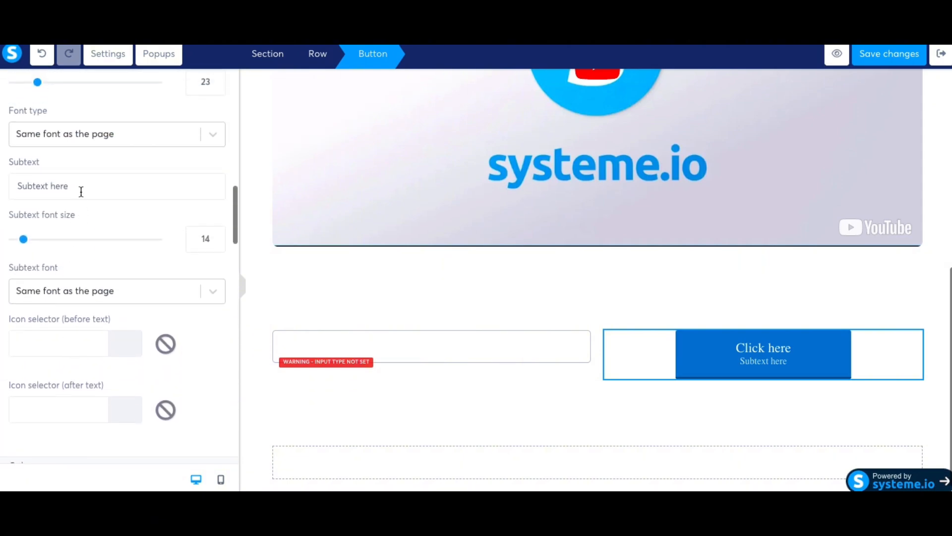
click(80, 186)
key(BackSpace)
key(BackSpace)
key(BackSpace)
key(BackSpace)
key(BackSpace)
key(BackSpace)
key(BackSpace)
key(BackSpace)
key(BackSpace)
key(BackSpace)
key(BackSpace)
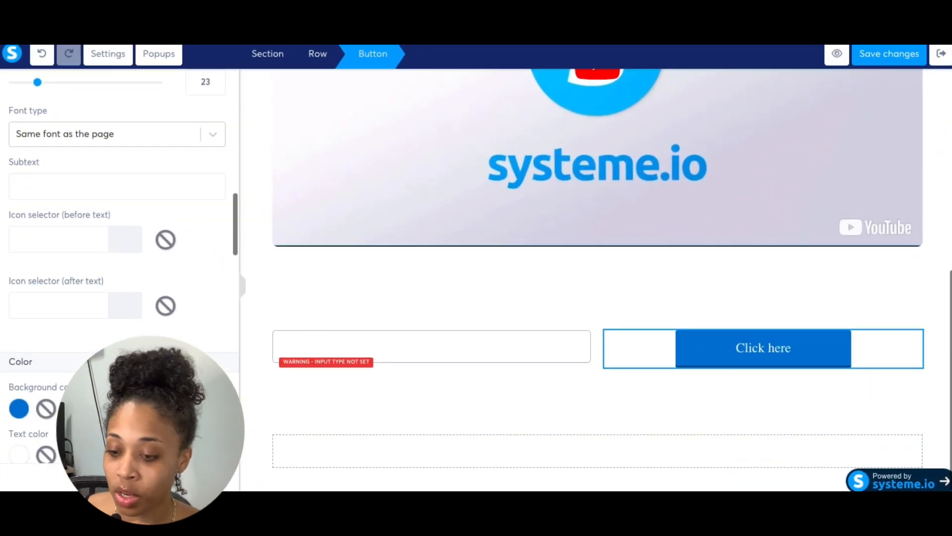
Remove the border color from the "Click here" button.
scroll(198, 258, down, 5)
scroll(119, 258, down, 10)
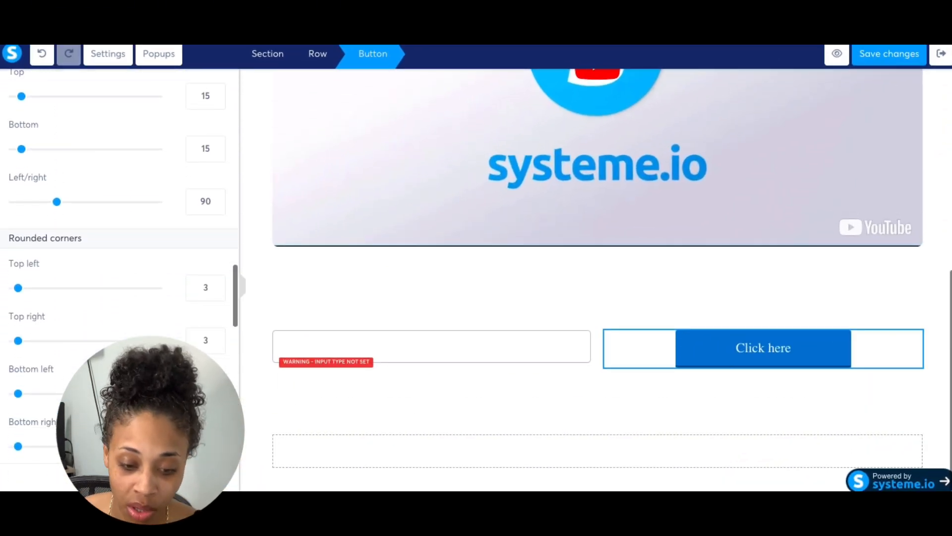
scroll(119, 258, down, 7)
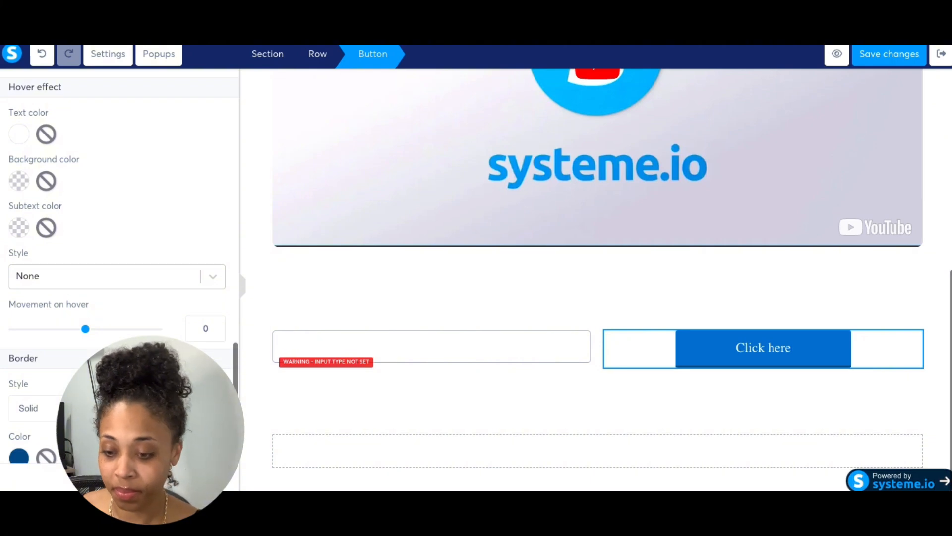
scroll(119, 257, down, 5)
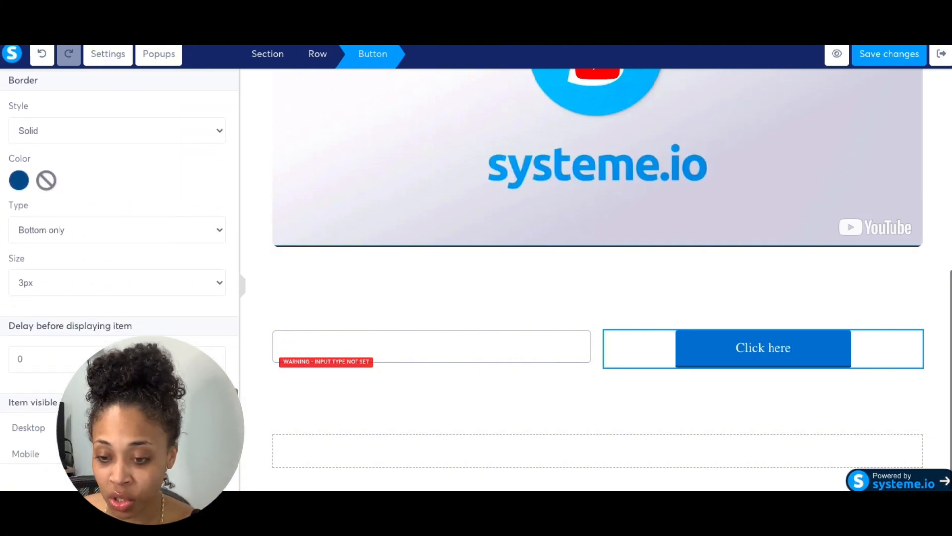
scroll(119, 258, up, 3)
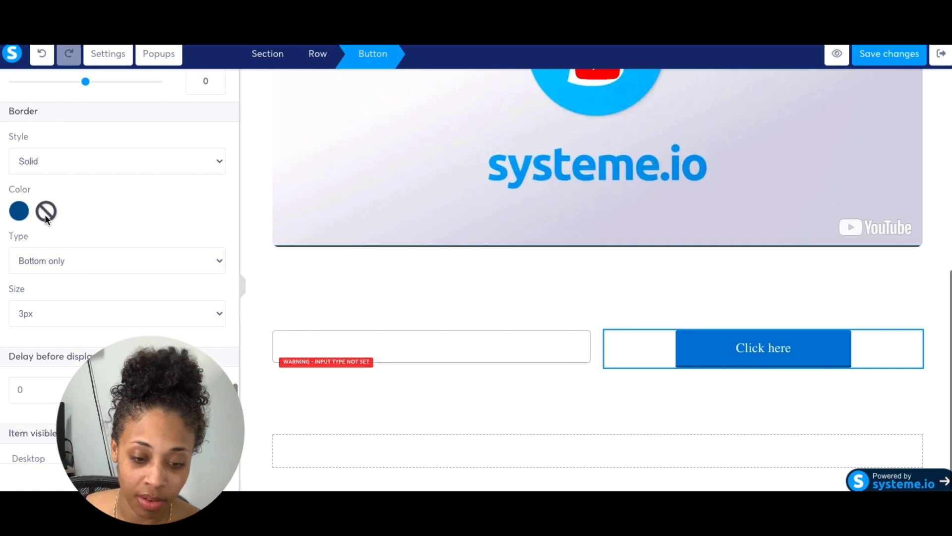
click(45, 213)
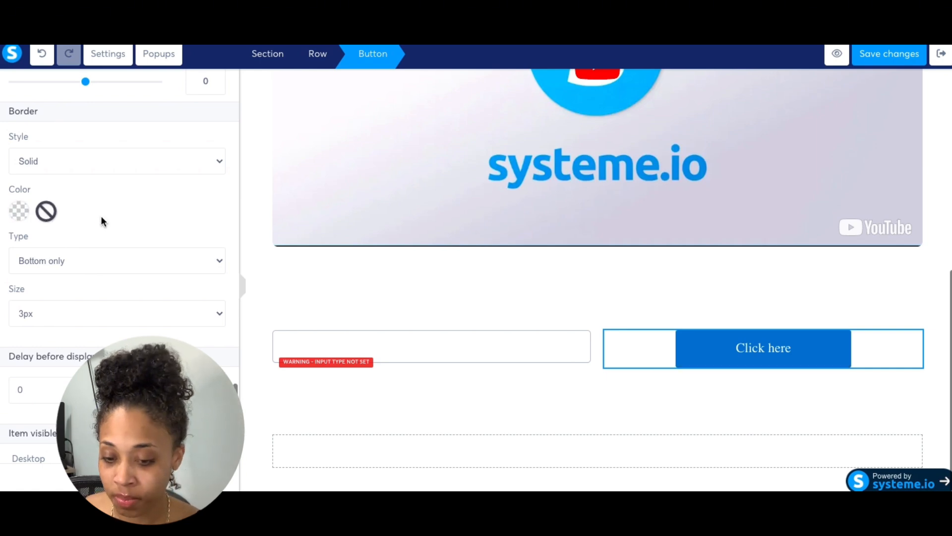
scroll(174, 304, up, 3)
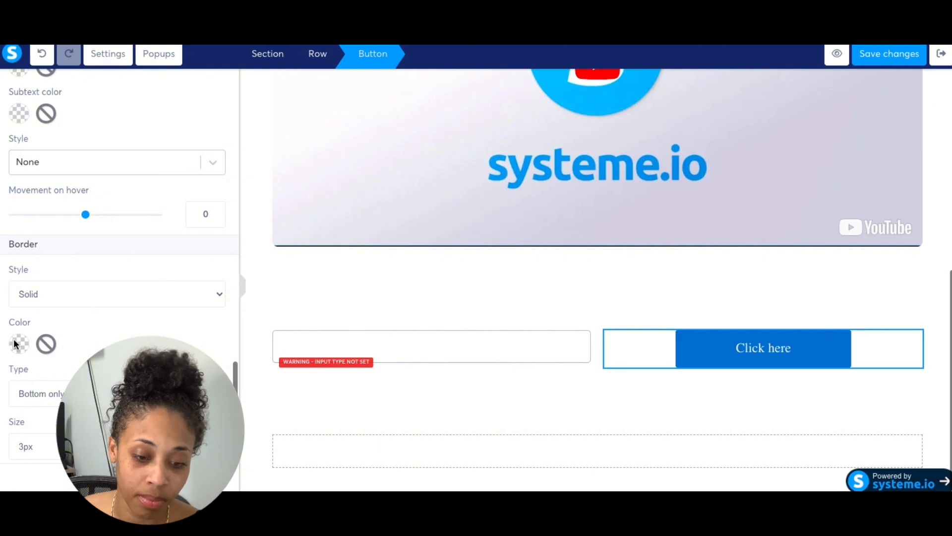
scroll(168, 320, up, 5)
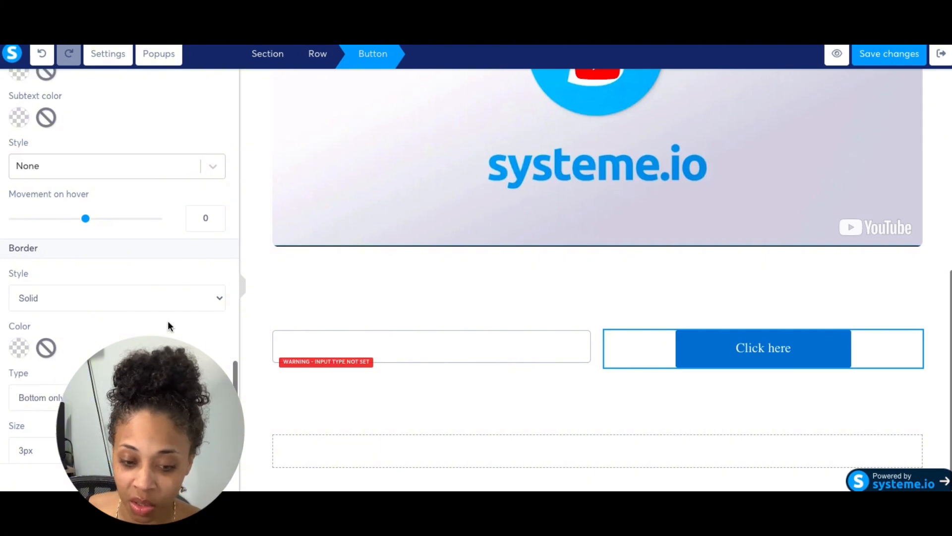
scroll(168, 323, up, 2)
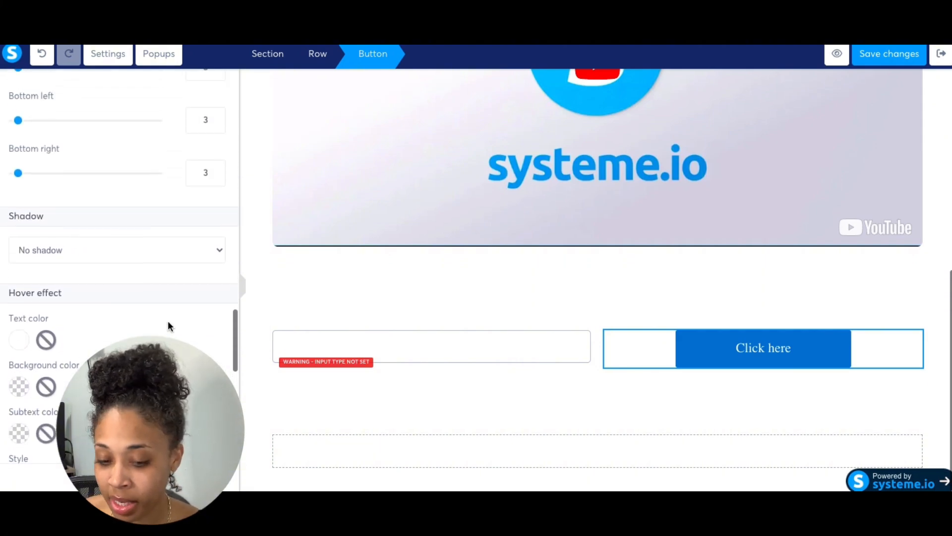
Apply the Mid shadow option to the "Click here" button.
click(206, 253)
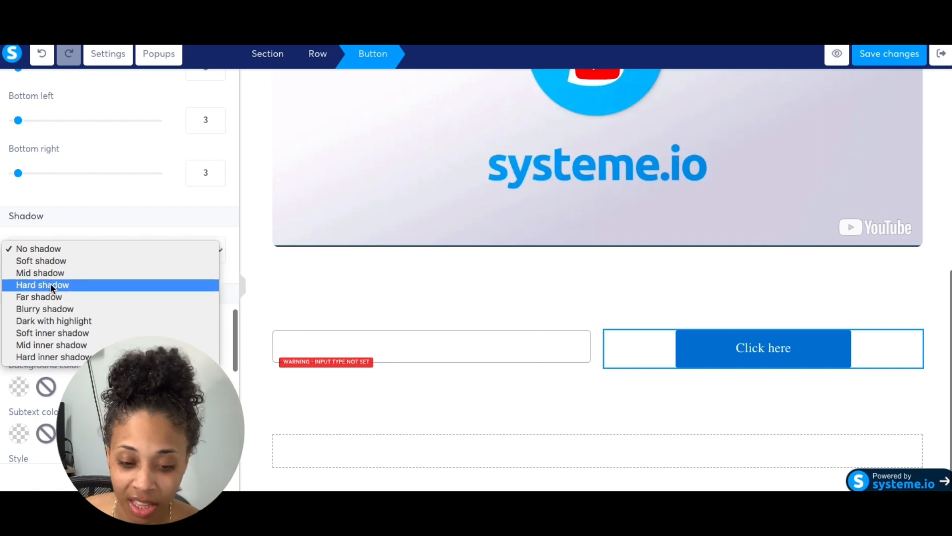
key(Escape)
click(40, 275)
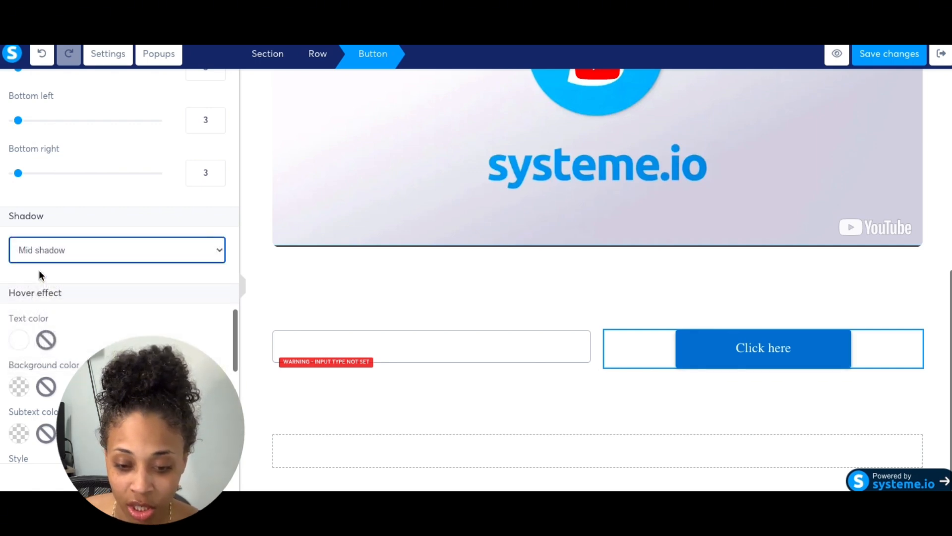
Clear the "Click here" label from the button text.
scroll(151, 320, up, 9)
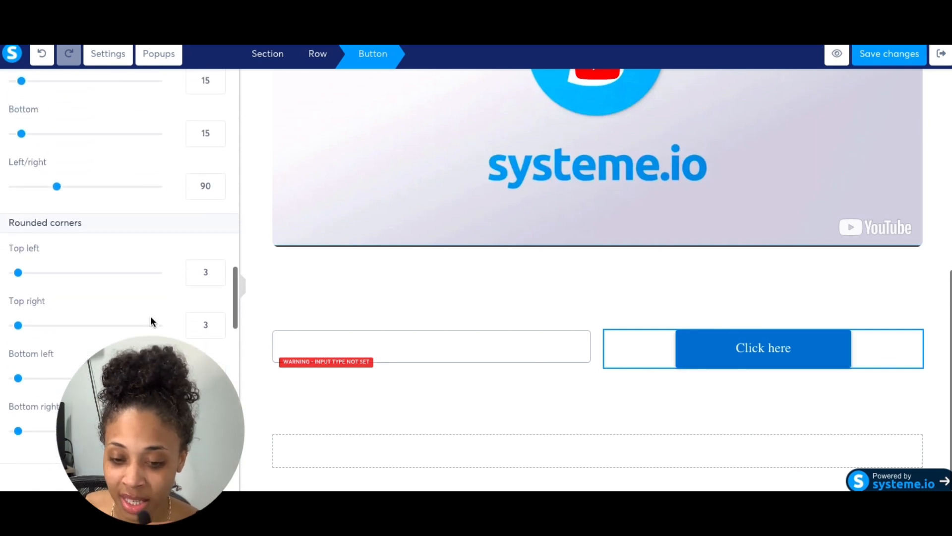
scroll(151, 317, up, 8)
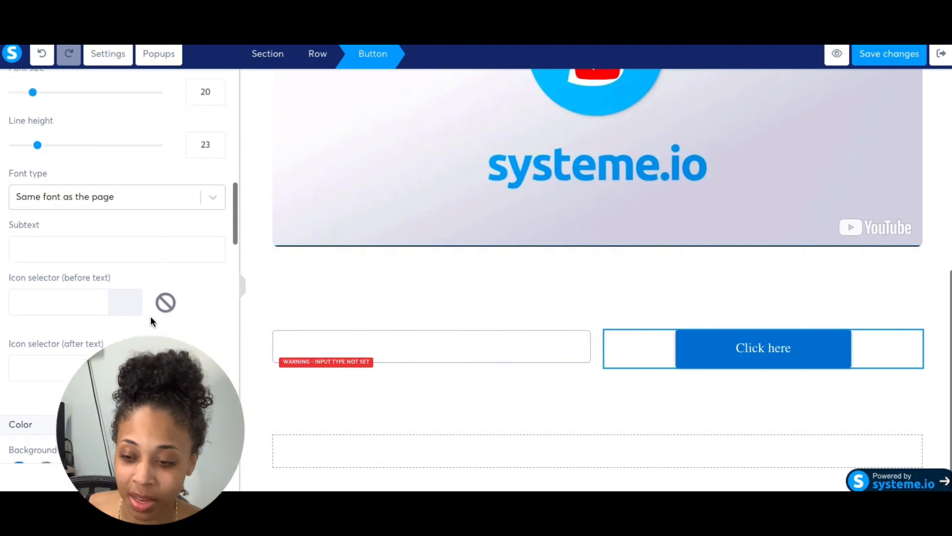
scroll(151, 317, up, 1)
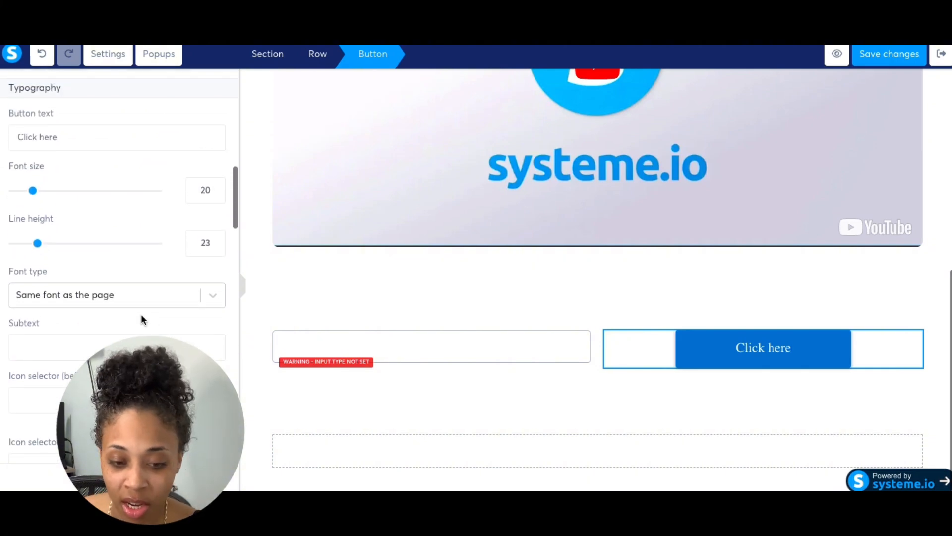
click(66, 137)
key(BackSpace)
key(BackSpace)
key(BackSpace)
key(BackSpace)
key(BackSpace)
key(BackSpace)
key(BackSpace)
key(BackSpace)
key(BackSpace)
key(BackSpace)
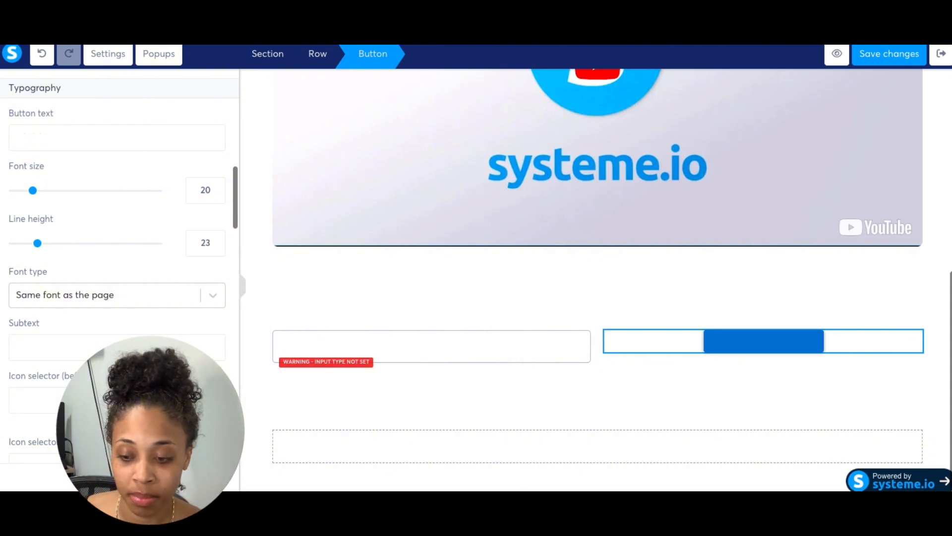
text(F)
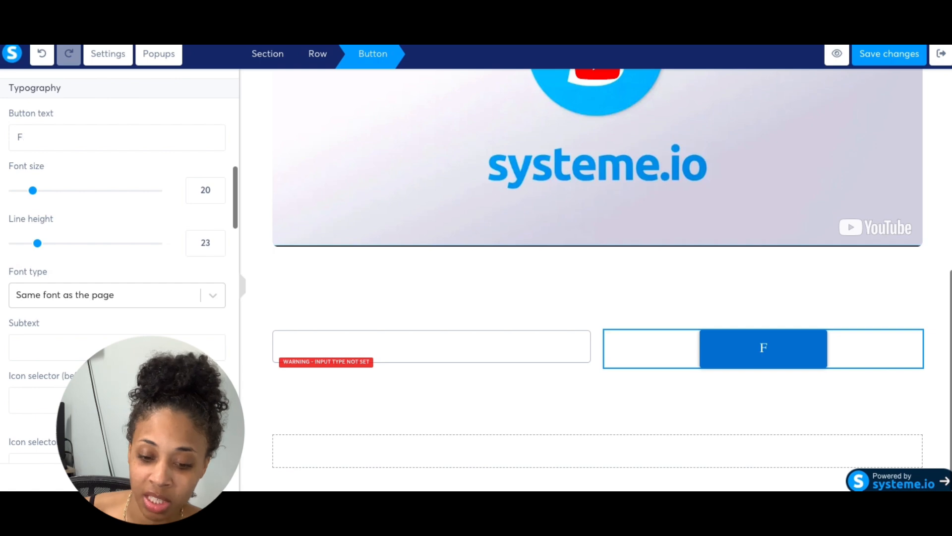
key(BackSpace)
text(Start T)
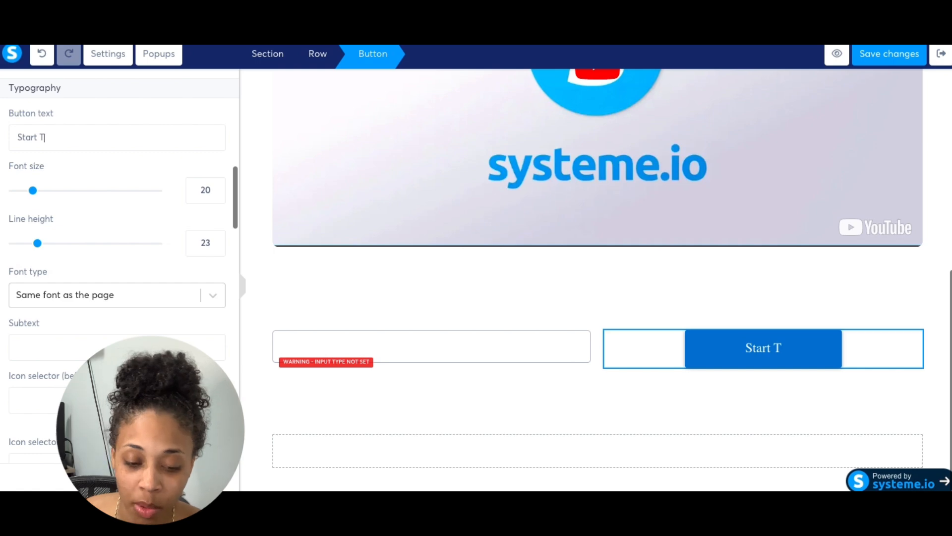
key(BackSpace)
key(BackSpace)
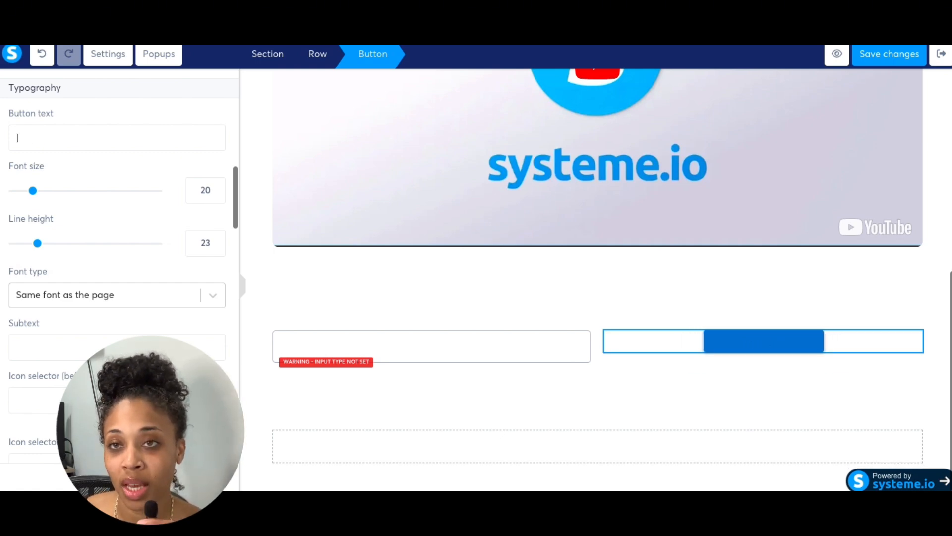
text(Get g)
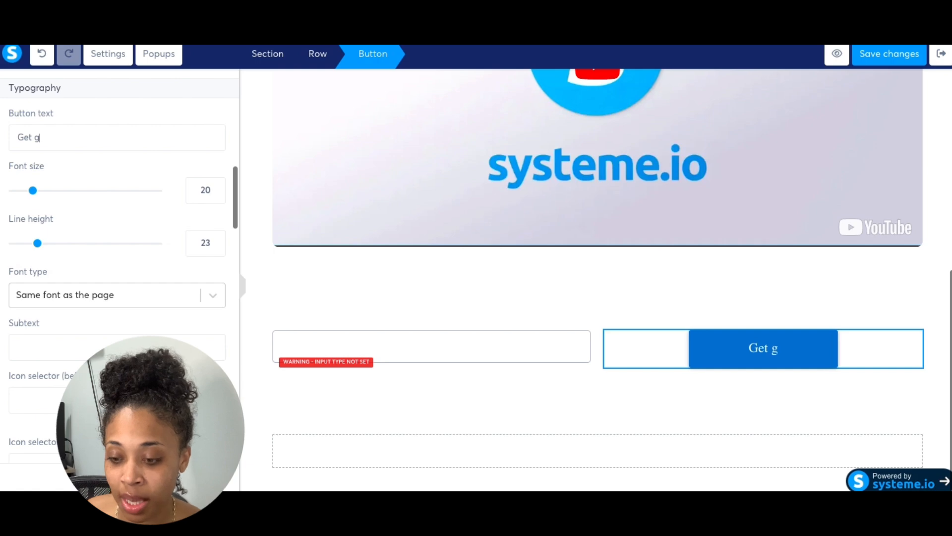
key(BackSpace)
text(uide)
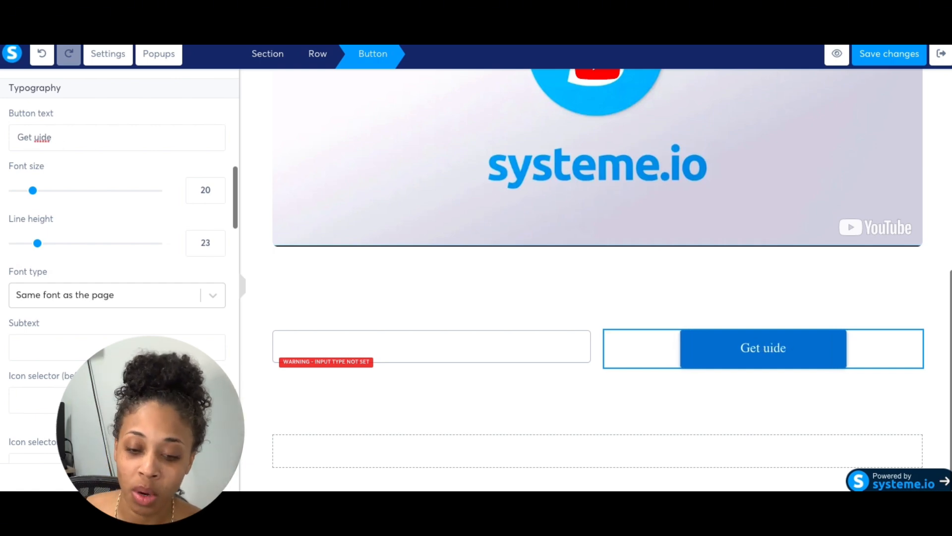
key(BackSpace)
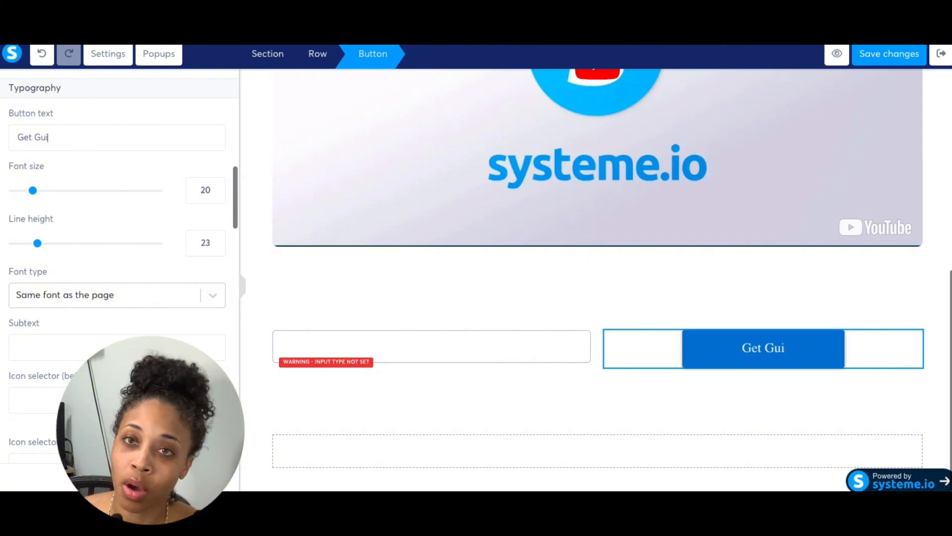
key(BackSpace)
key(BackSpace)
key(BackSpace)
key(BackSpace)
key(BackSpace)
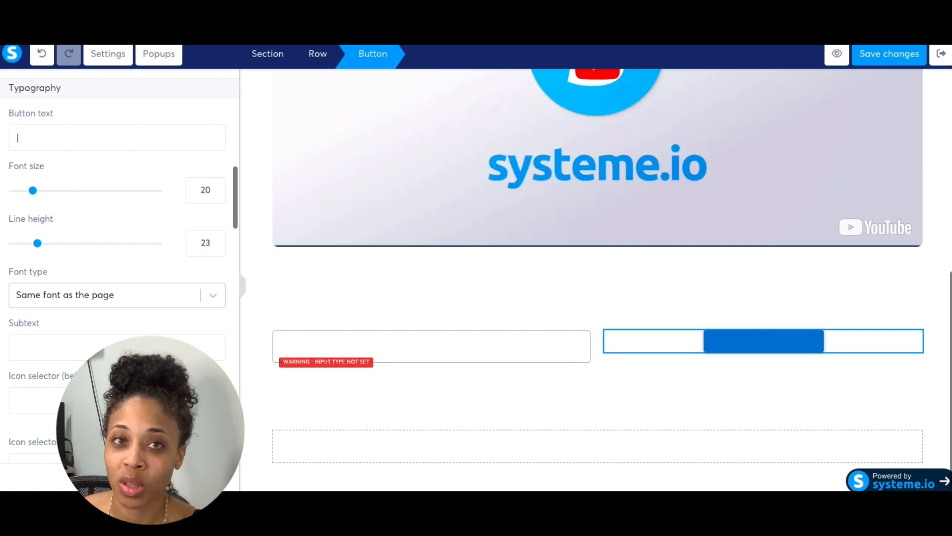
Enter "Give Me Access" as the button text and close the button's settings.
text(Gi)
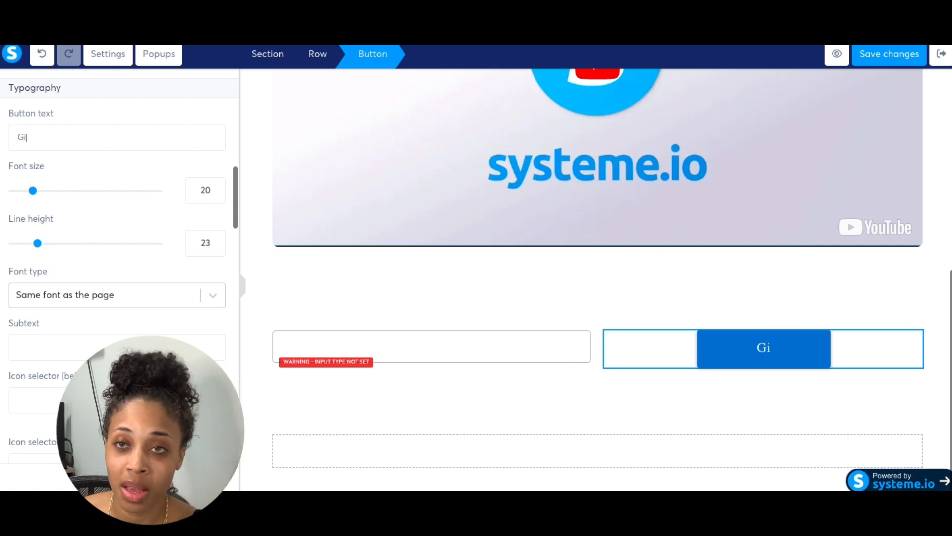
text(ve)
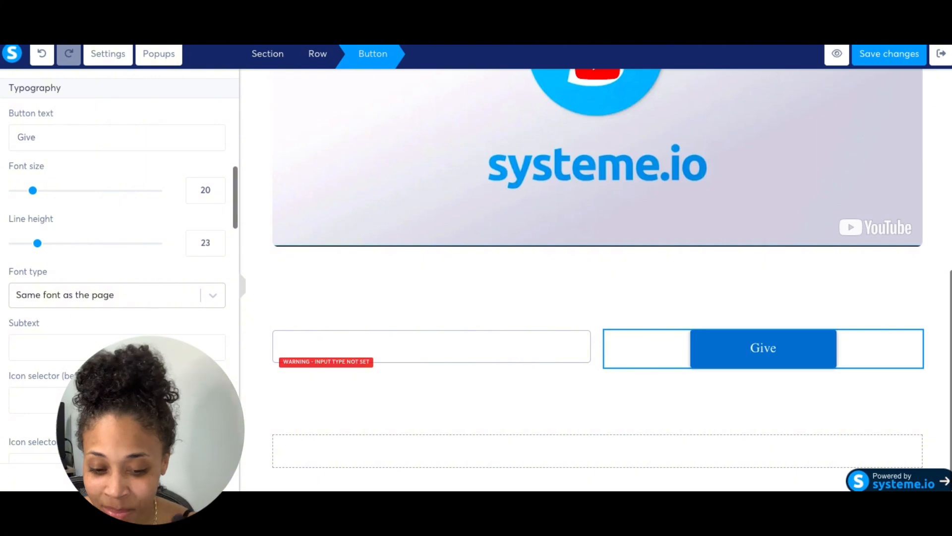
text( Me Access)
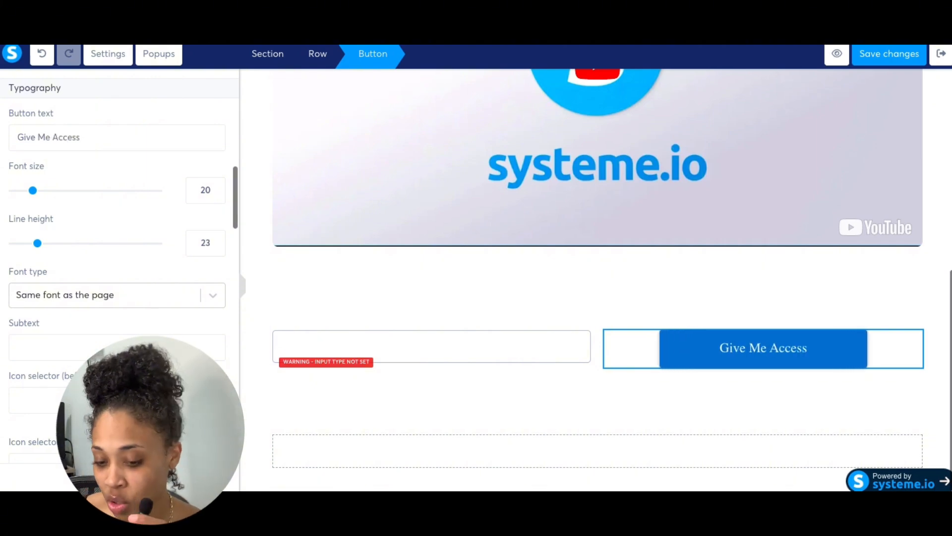
click(360, 294)
Add a Text element to the empty area below the form input and button row.
scroll(507, 331, up, 4)
scroll(507, 332, down, 3)
scroll(507, 331, up, 1)
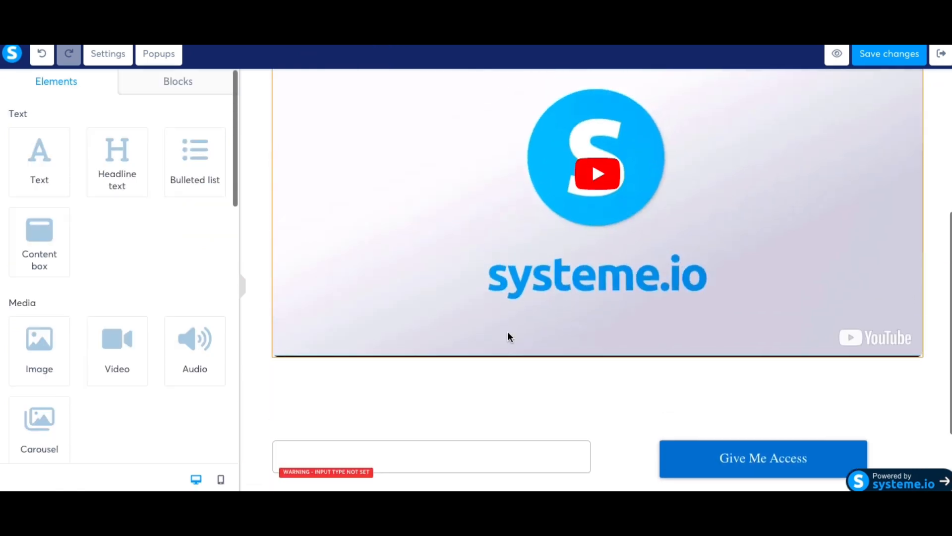
scroll(507, 333, up, 5)
scroll(631, 402, down, 6)
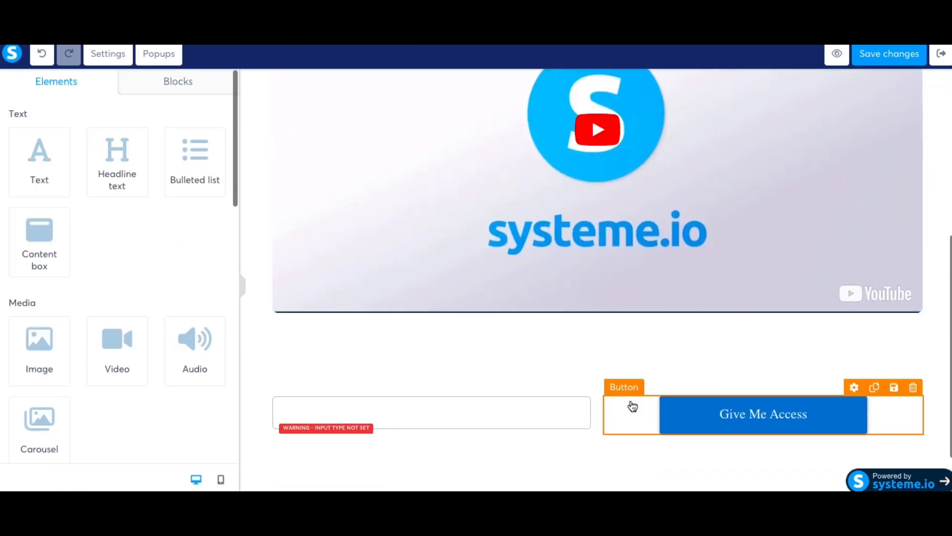
scroll(633, 406, down, 2)
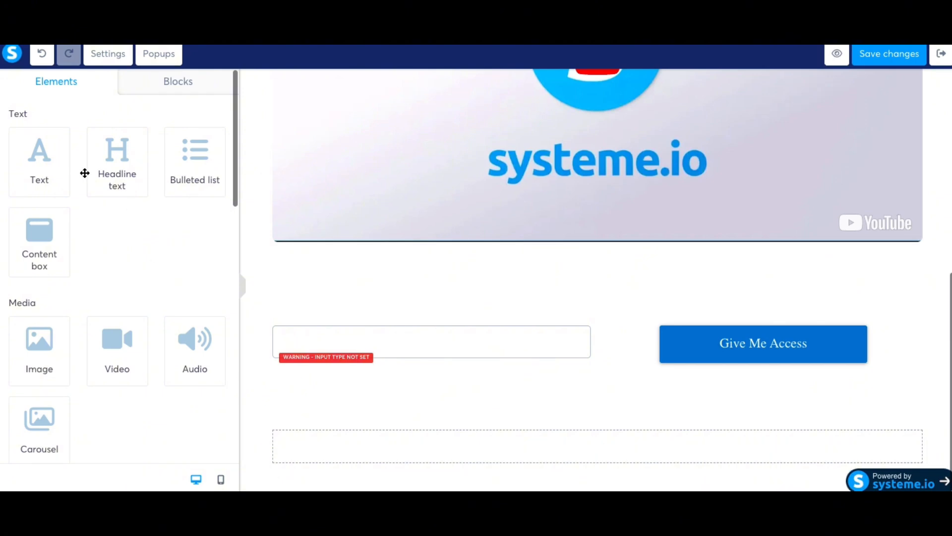
drag(48, 188, 521, 425)
scroll(521, 425, down, 3)
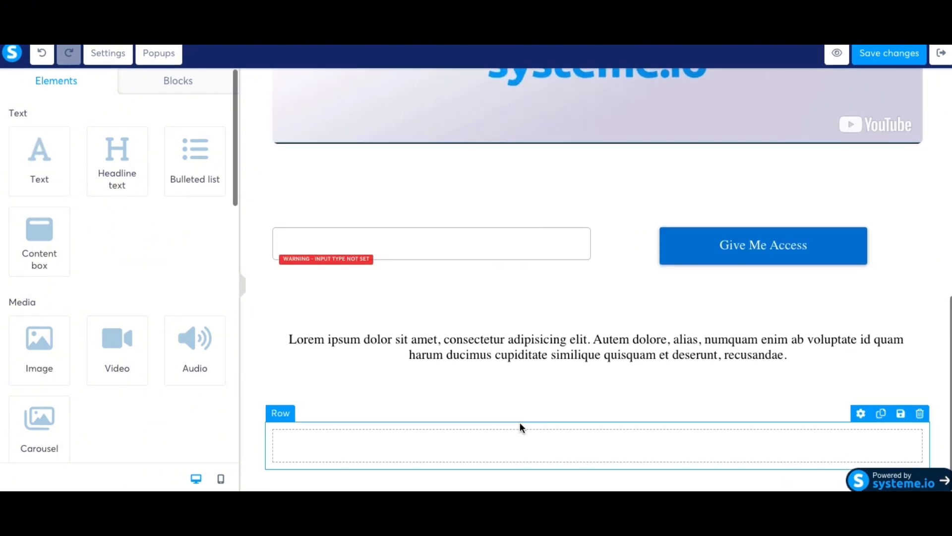
Collapse the side panel to review the page layout at full width, and restore the panel.
click(503, 160)
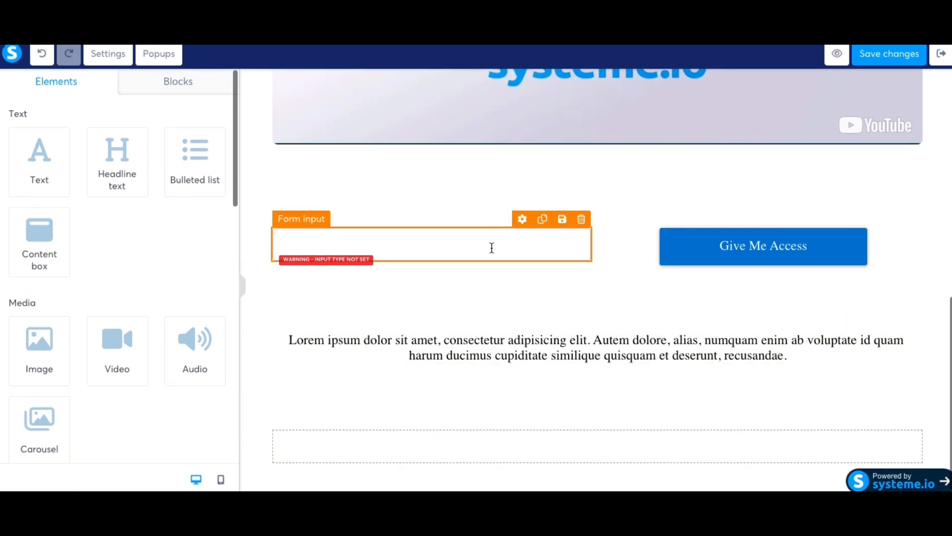
click(243, 286)
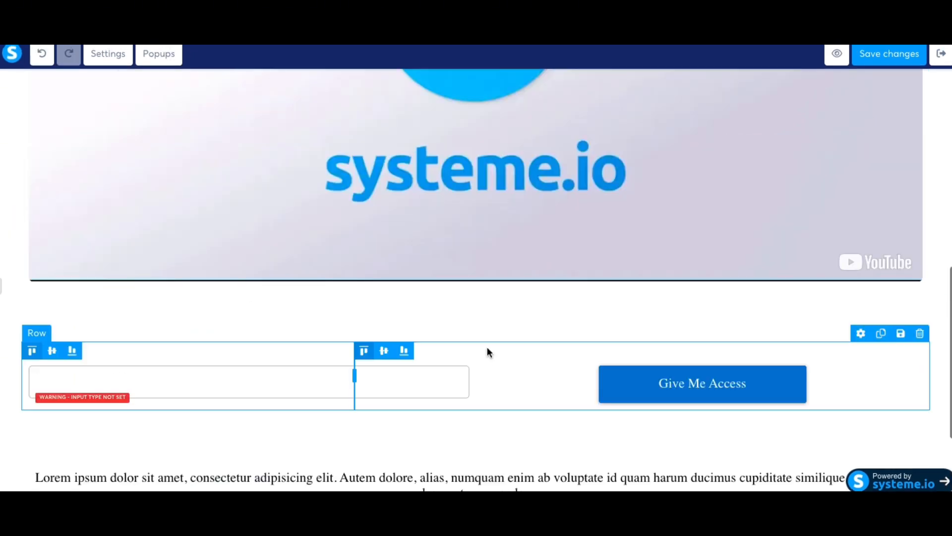
scroll(504, 351, up, 10)
scroll(505, 351, down, 6)
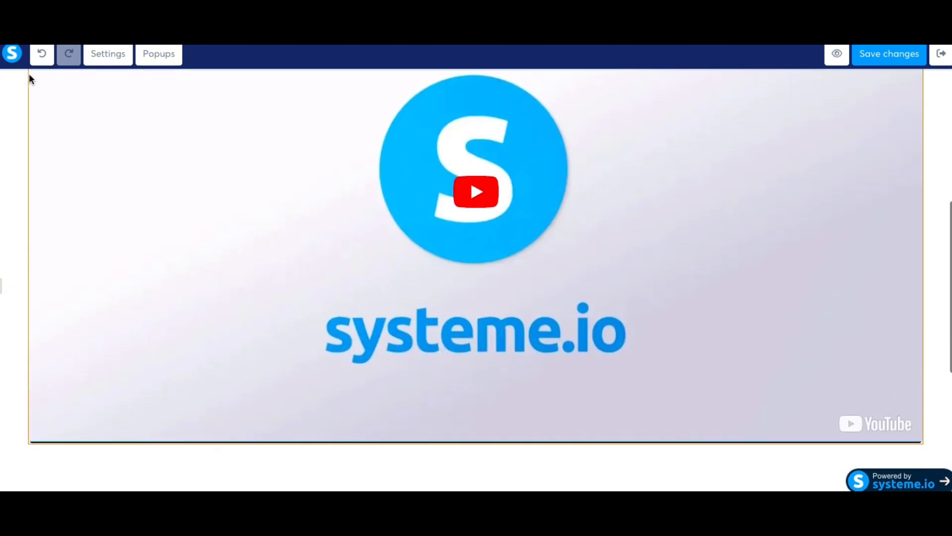
click(12, 281)
Delete the empty section above the headline.
scroll(305, 311, up, 5)
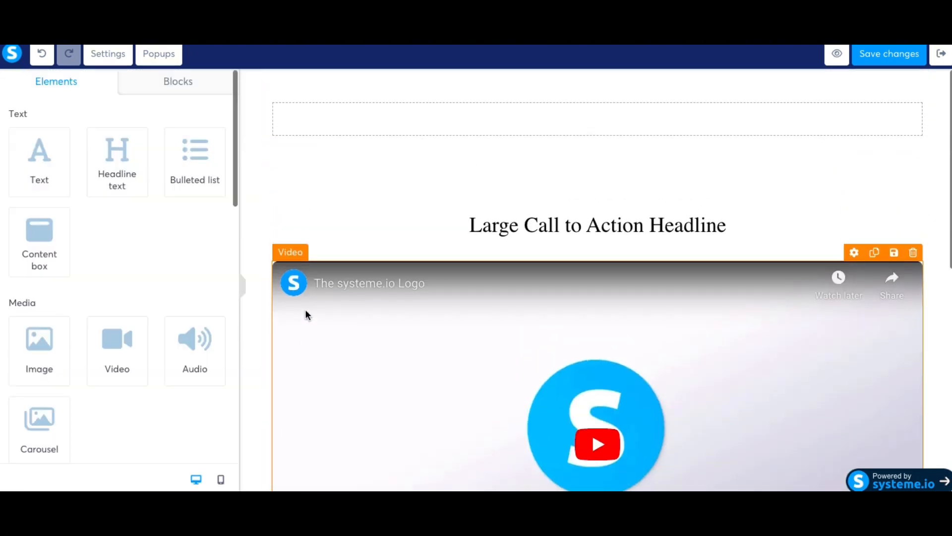
click(946, 78)
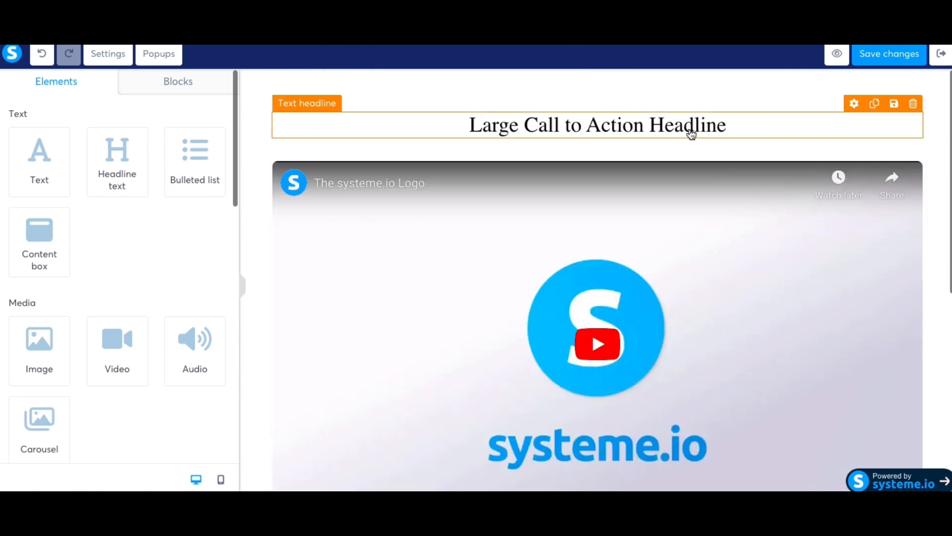
Open the "Large Call to Action Headline" text and its typography settings.
triple_click(691, 133)
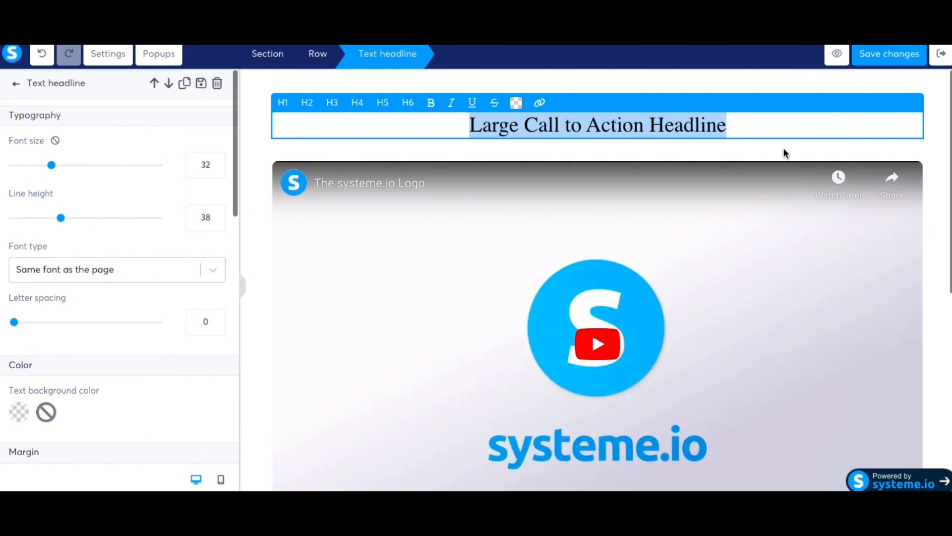
click(247, 149)
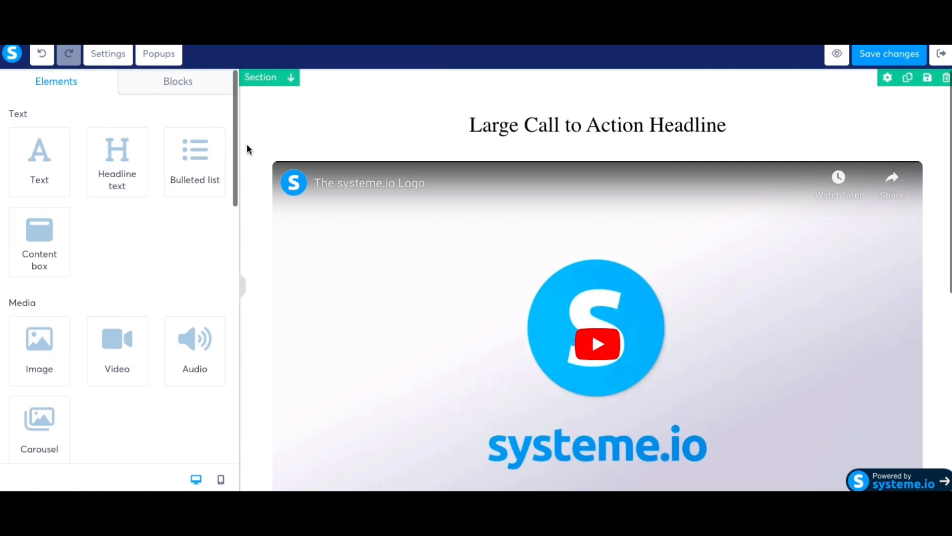
Set the background color of the section holding the headline and video to turquoise 50E3C2.
click(247, 150)
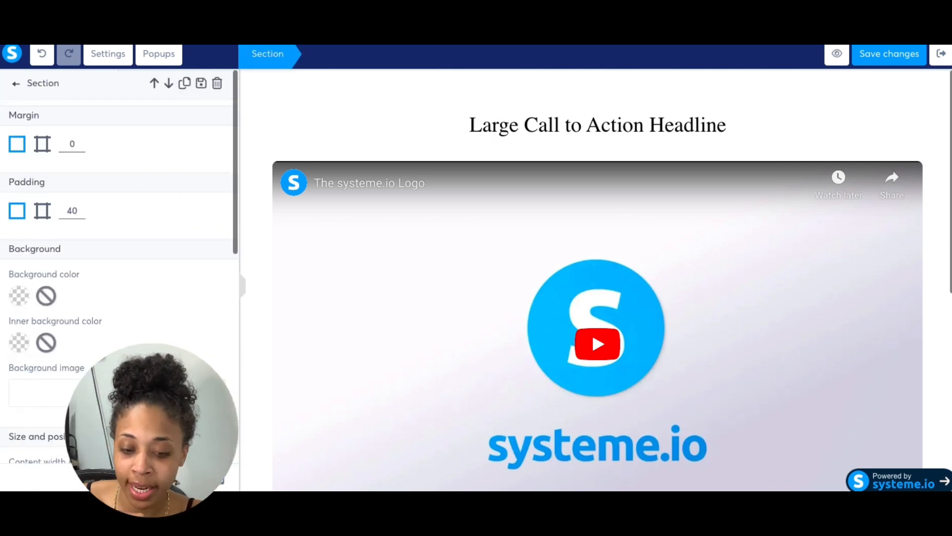
click(19, 297)
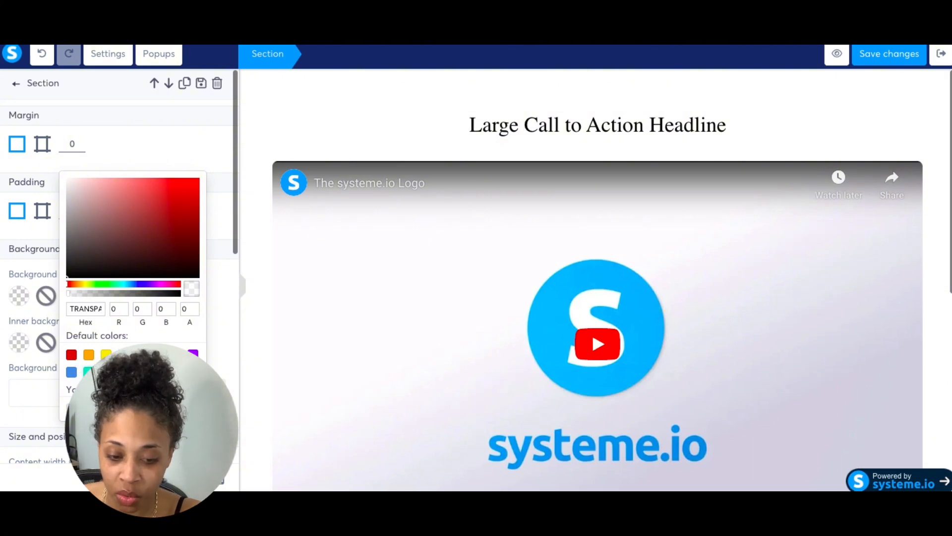
click(88, 371)
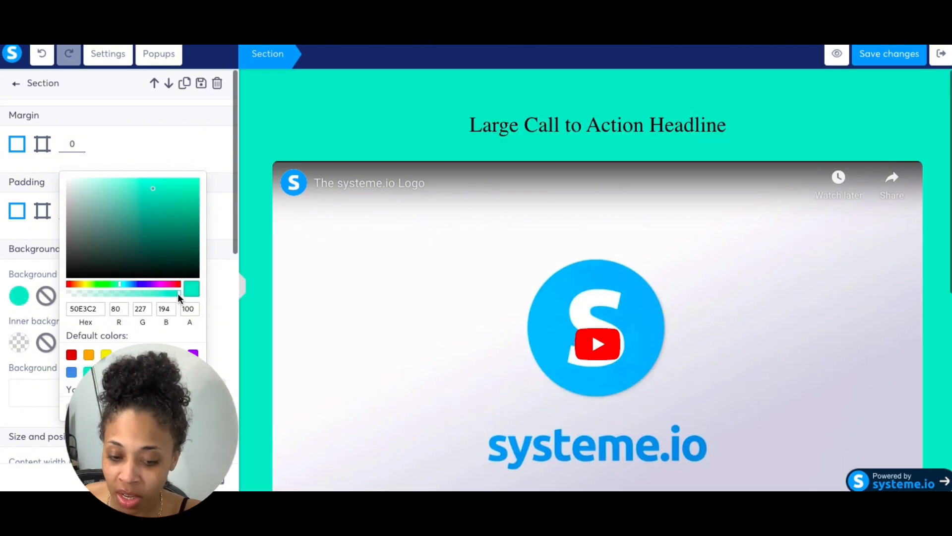
Reduce the opacity of the section's turquoise background color to 47.
click(136, 293)
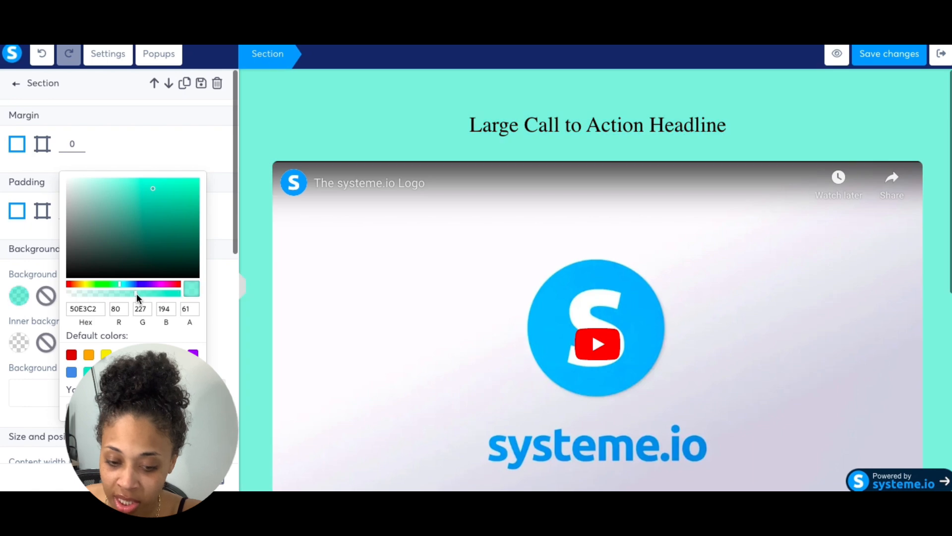
click(106, 295)
mouse_move(105, 296)
mouse_down()
mouse_move(96, 295)
mouse_move(120, 294)
mouse_move(91, 294)
mouse_move(120, 296)
mouse_up()
click(124, 293)
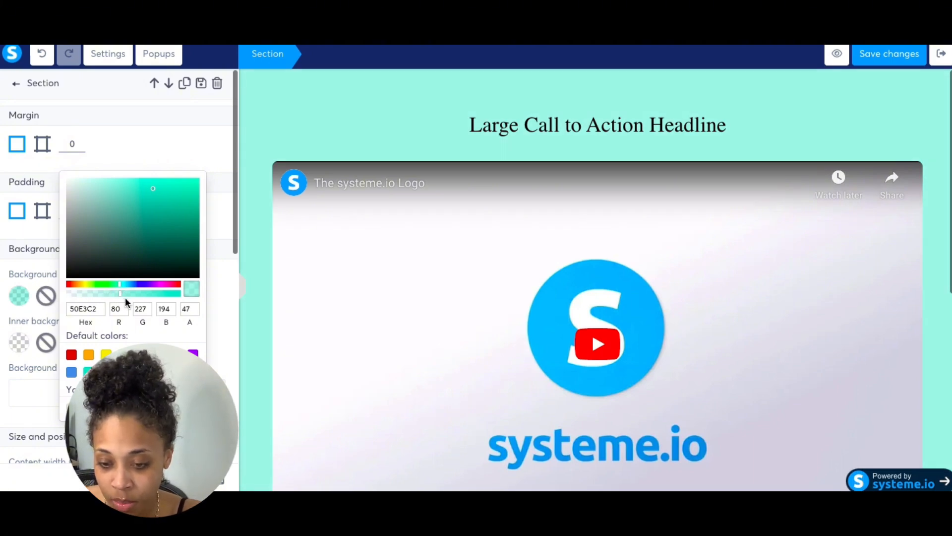
Adjust the section's background shade to 59E2C3 and close the section's settings.
click(143, 201)
click(148, 188)
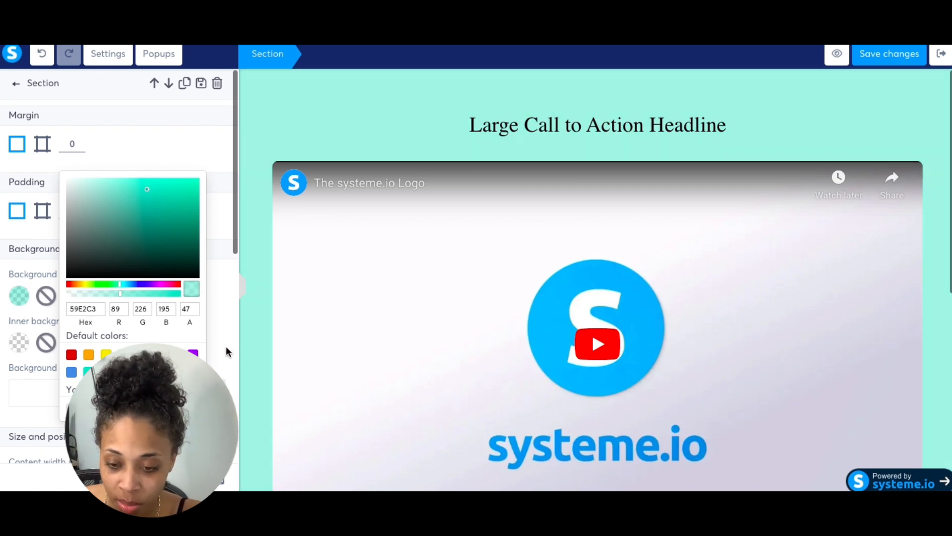
click(221, 325)
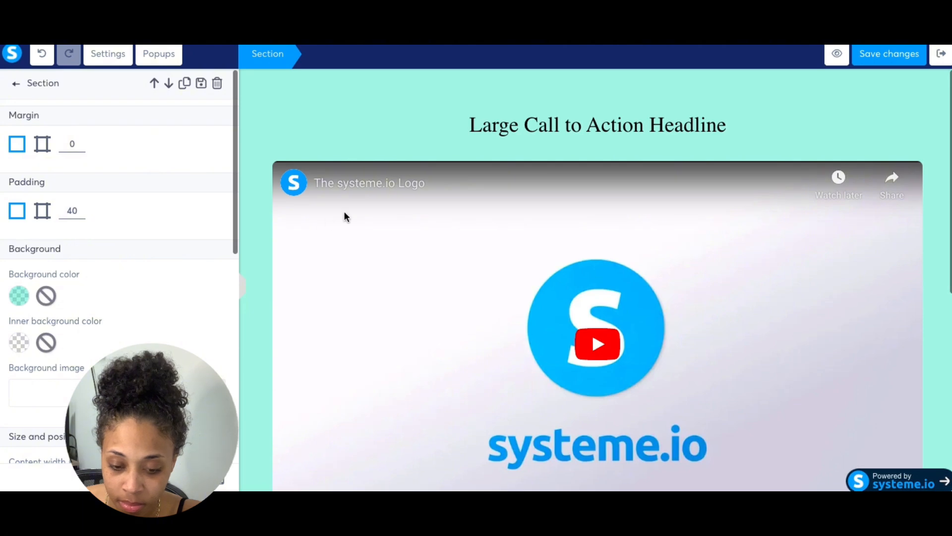
click(259, 233)
scroll(258, 231, down, 7)
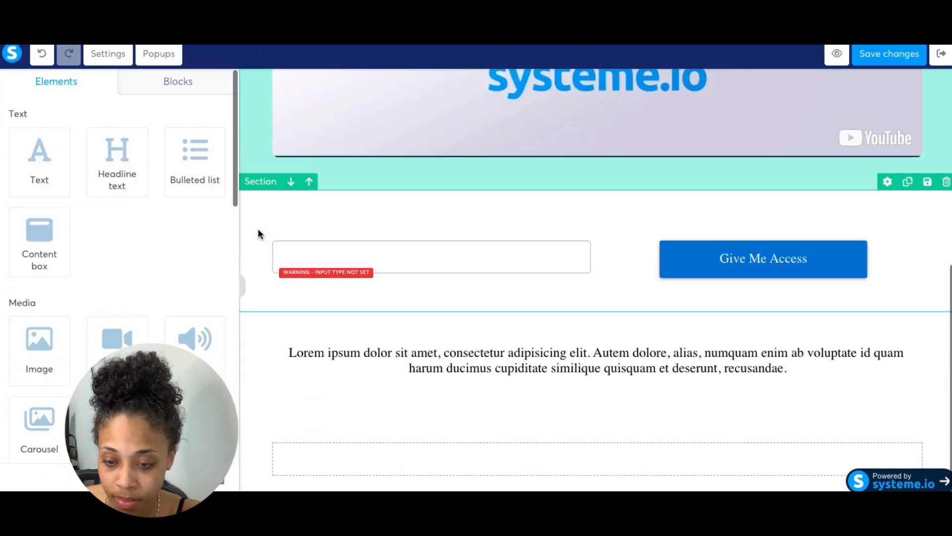
Copy the hex code 59E2C3 from the background color of the section holding the headline and video.
scroll(259, 231, up, 3)
scroll(258, 232, up, 4)
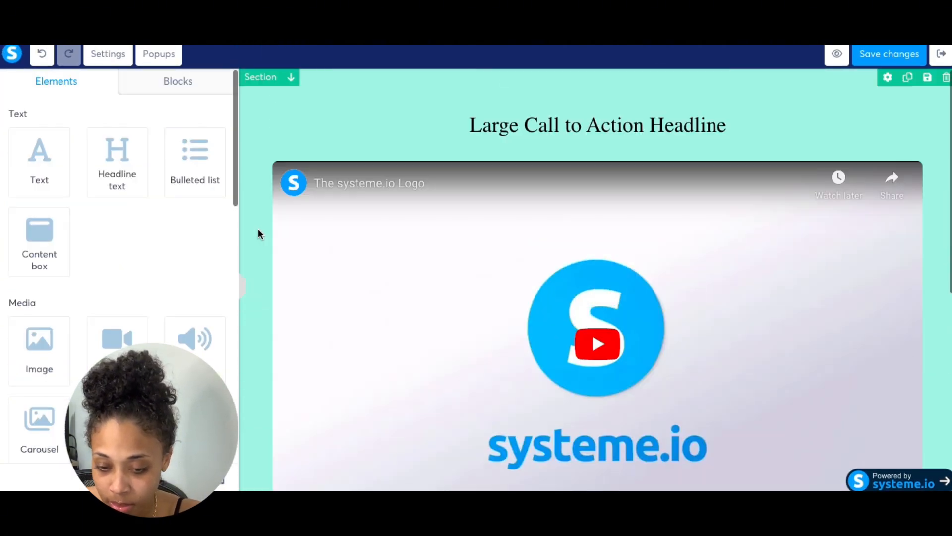
scroll(259, 232, down, 2)
scroll(258, 233, down, 5)
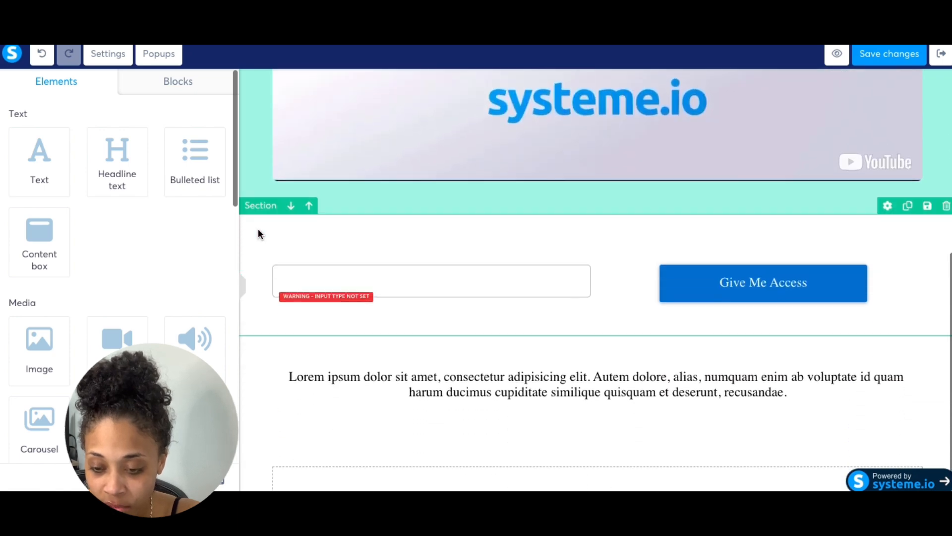
scroll(258, 234, up, 3)
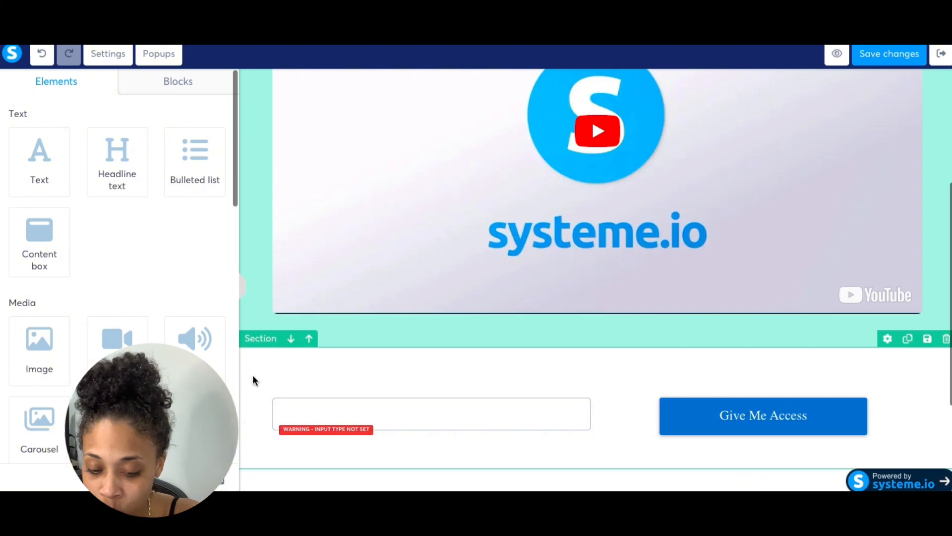
click(256, 291)
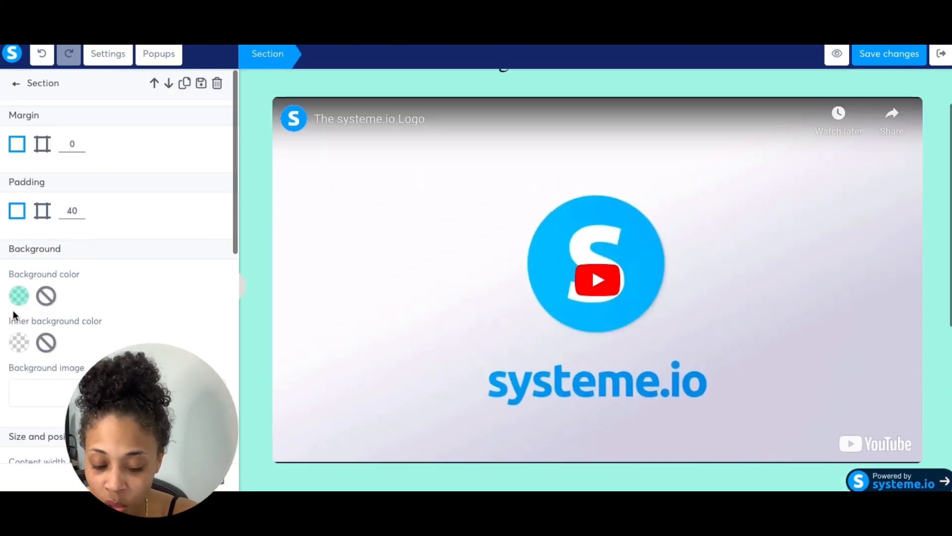
click(19, 296)
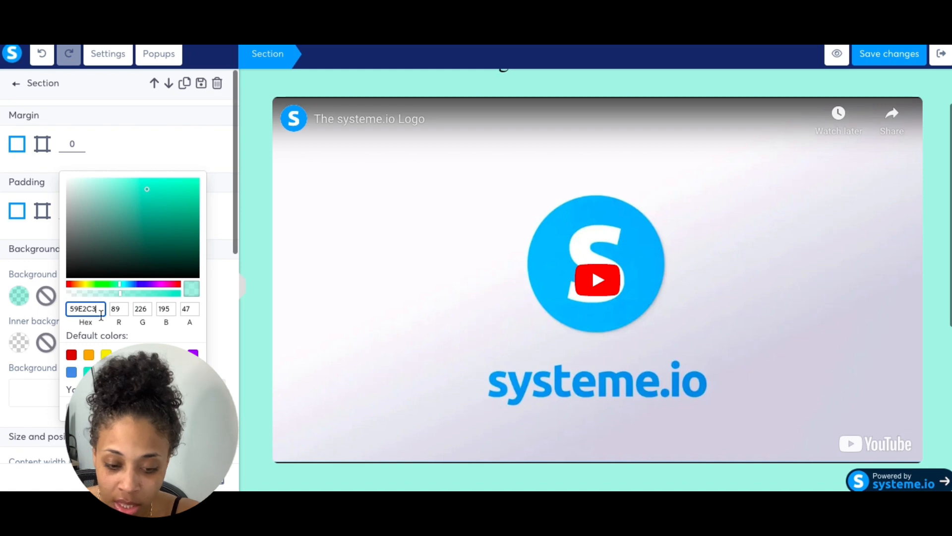
double_click(89, 310)
key(ctrl+c)
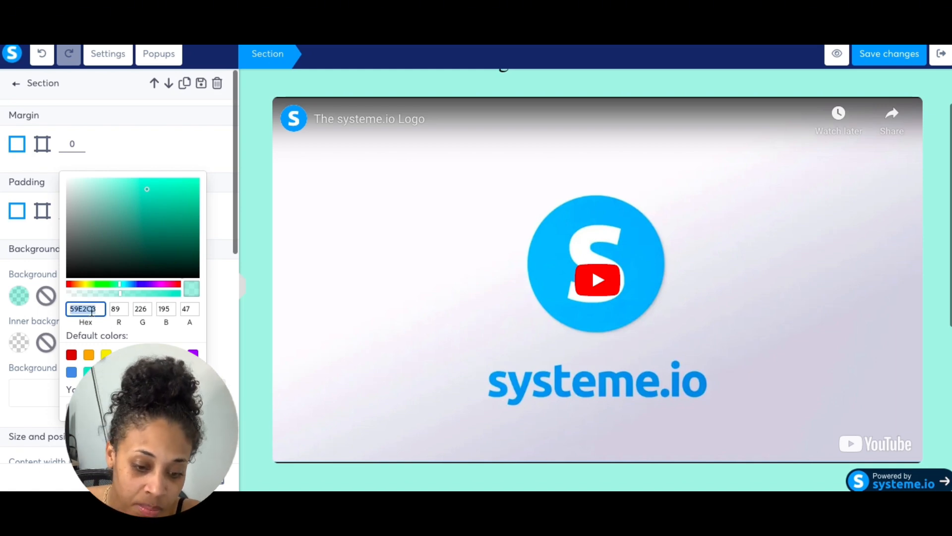
Set the background color of the section holding the form input and "Give Me Access" button to the copied hex 59E2C3.
click(256, 317)
scroll(257, 318, down, 3)
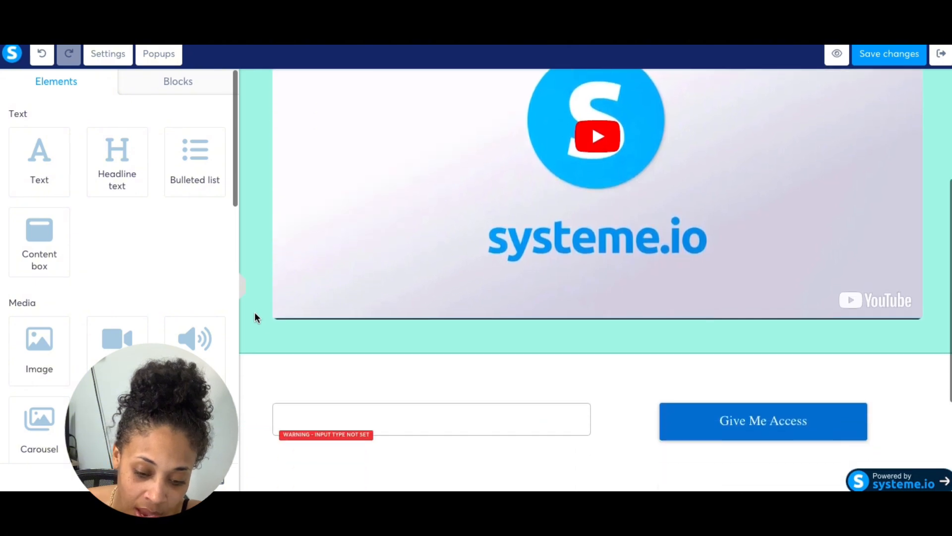
click(249, 386)
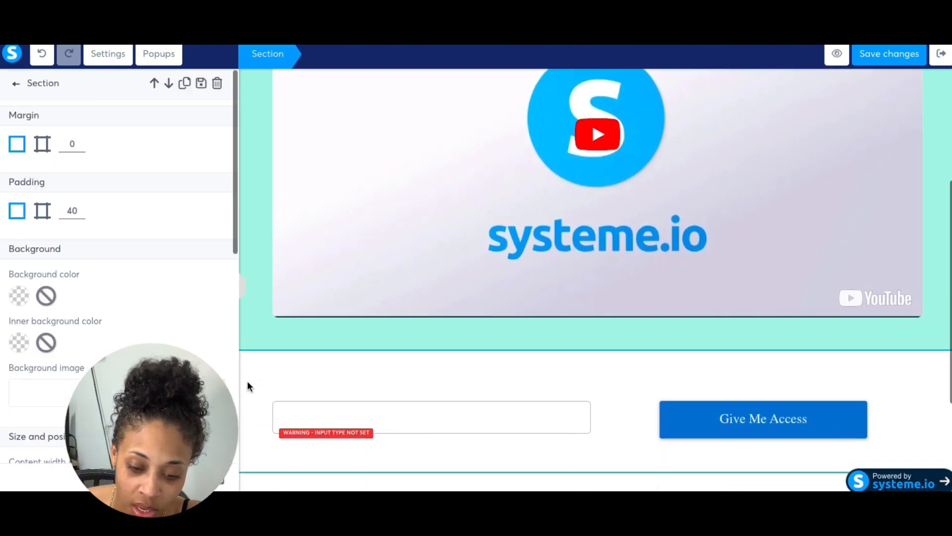
click(18, 296)
double_click(91, 309)
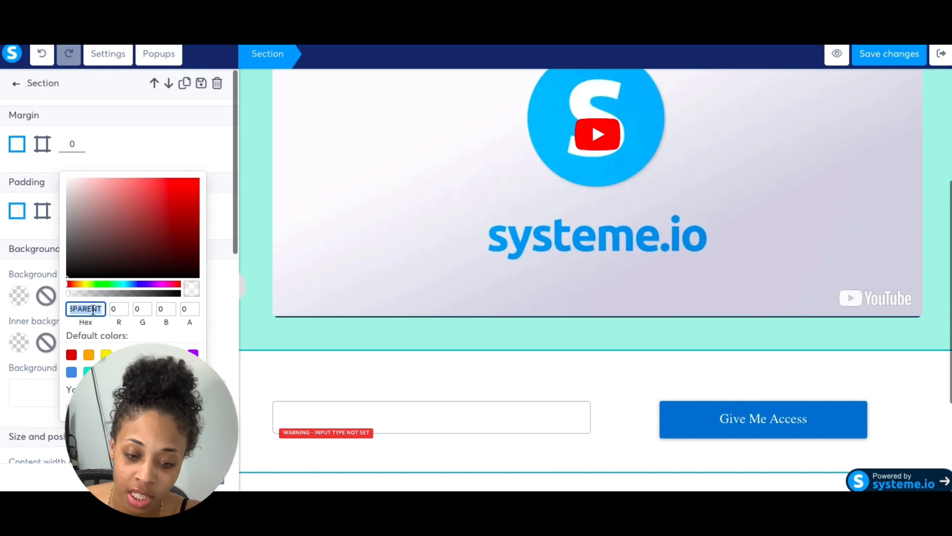
key(BackSpace)
key(ctrl+v)
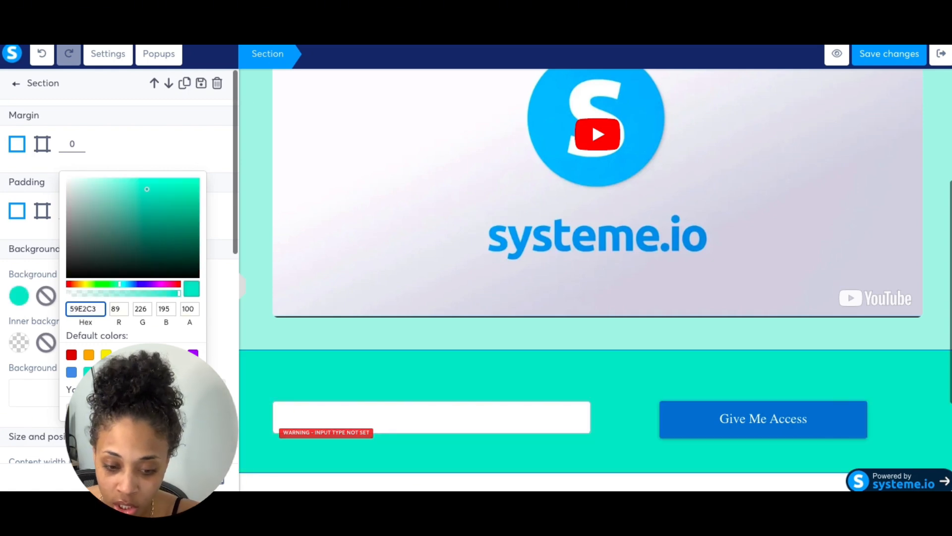
Reduce the opacity of the form section's turquoise background color to 49 and close the section's settings.
click(179, 297)
click(149, 296)
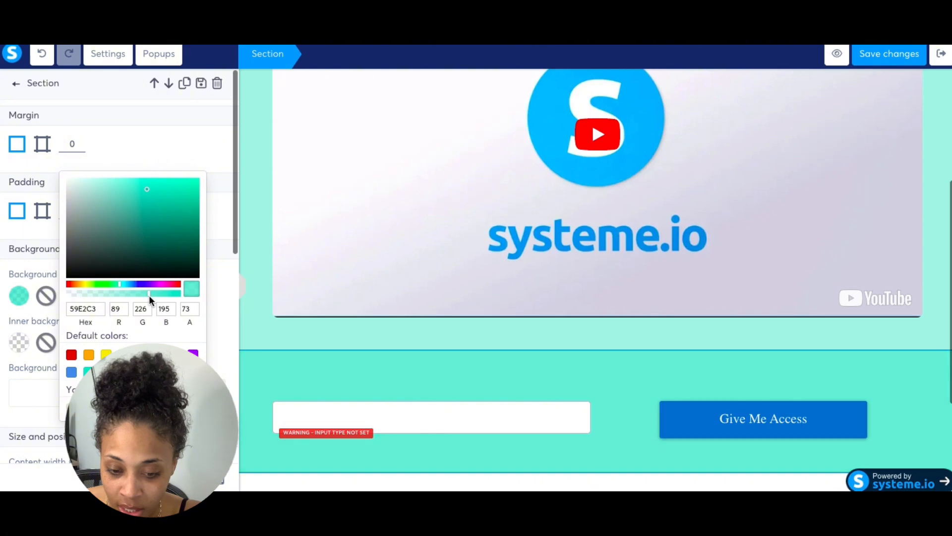
click(123, 292)
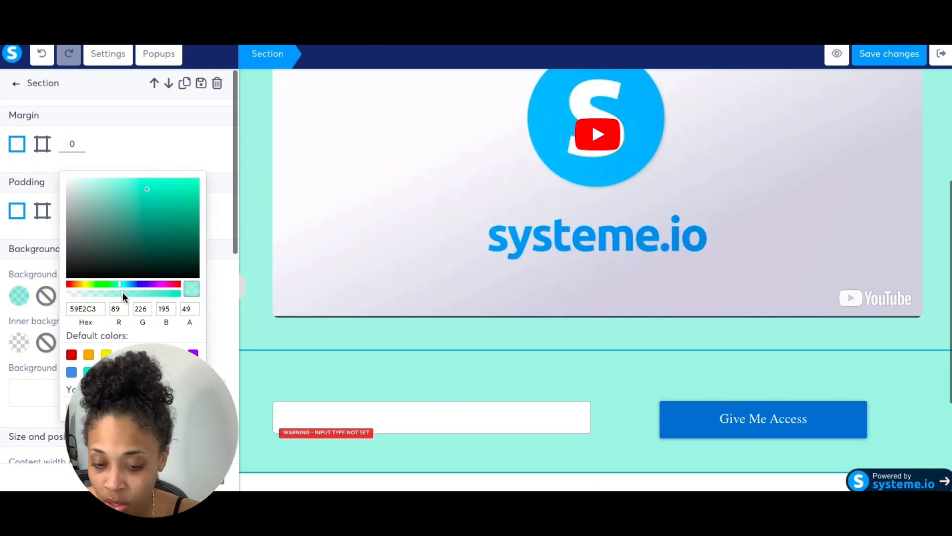
click(282, 303)
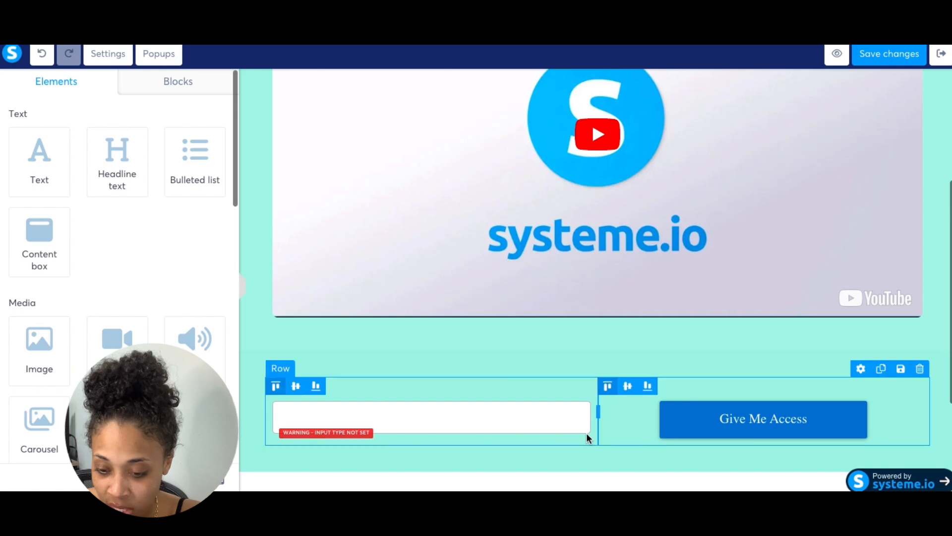
Remove the background color from both the form input section and the headline and video section.
click(257, 366)
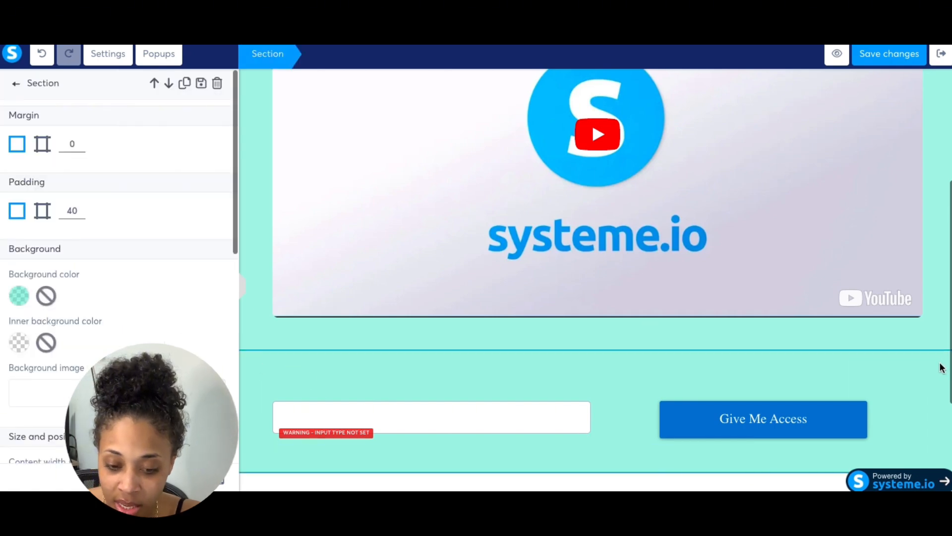
click(45, 298)
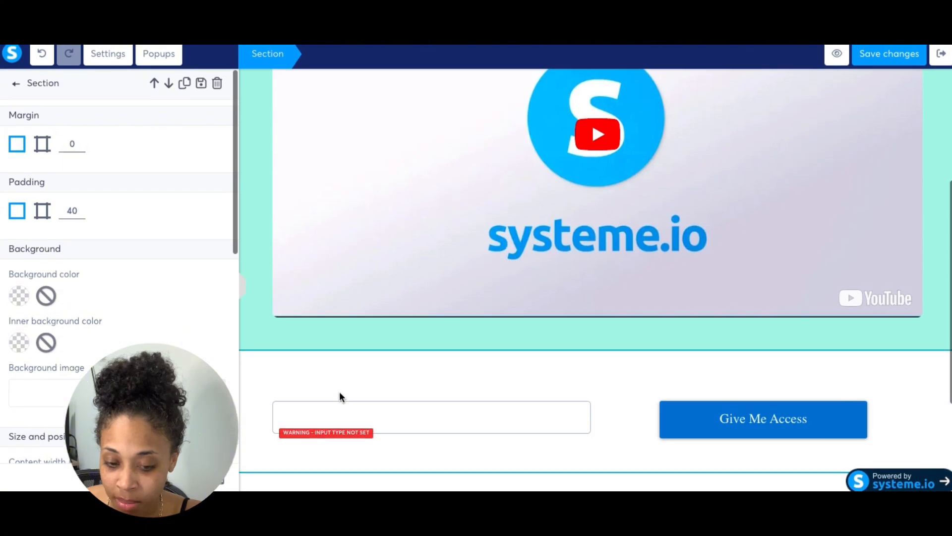
click(252, 326)
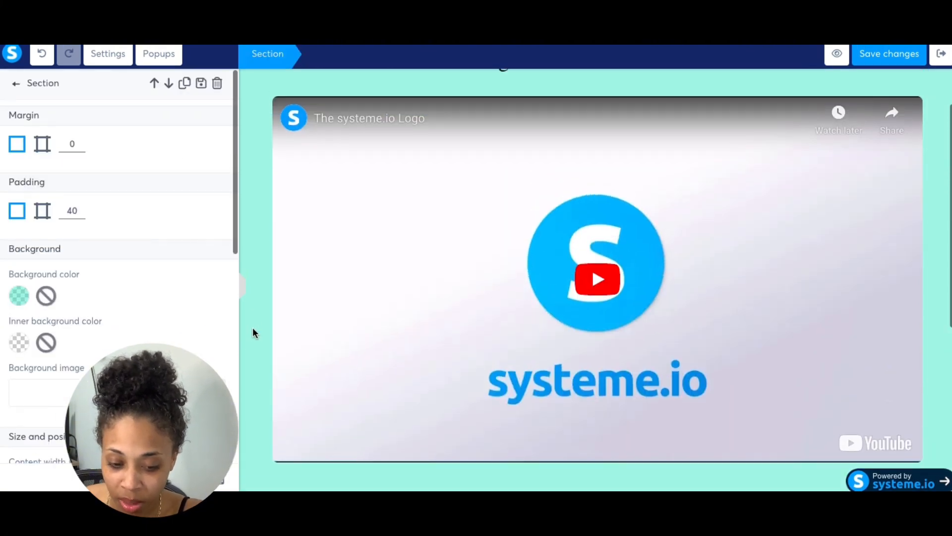
click(46, 296)
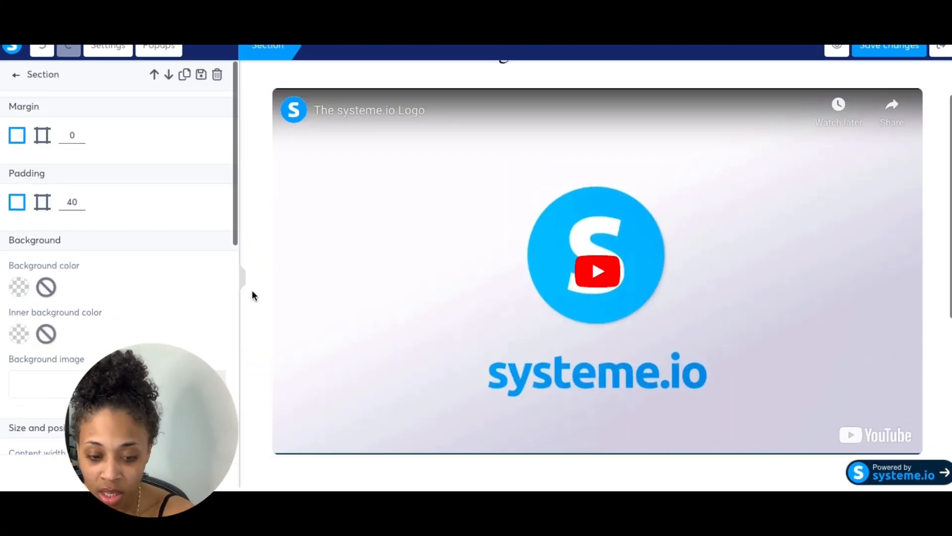
click(263, 351)
Delete the empty section below the Lorem ipsum text and confirm the deletion.
scroll(264, 350, down, 6)
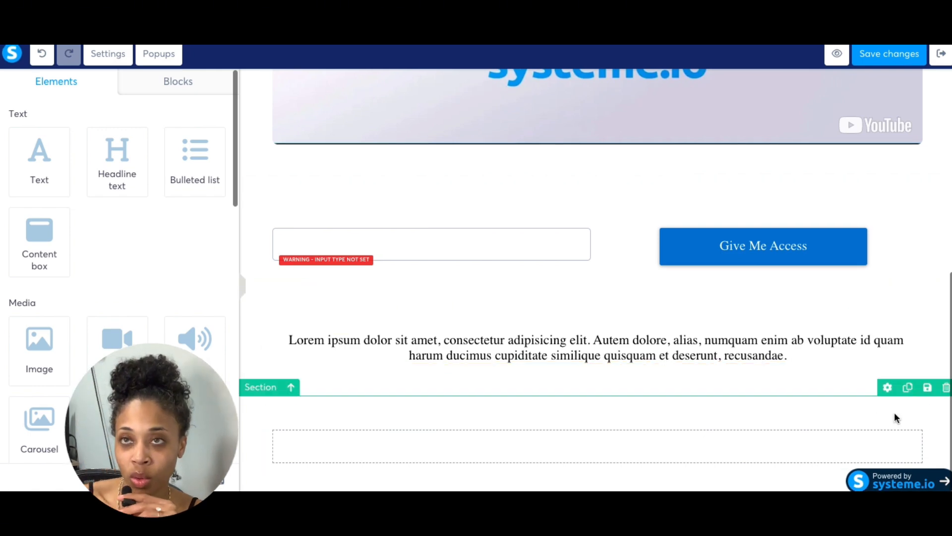
click(946, 388)
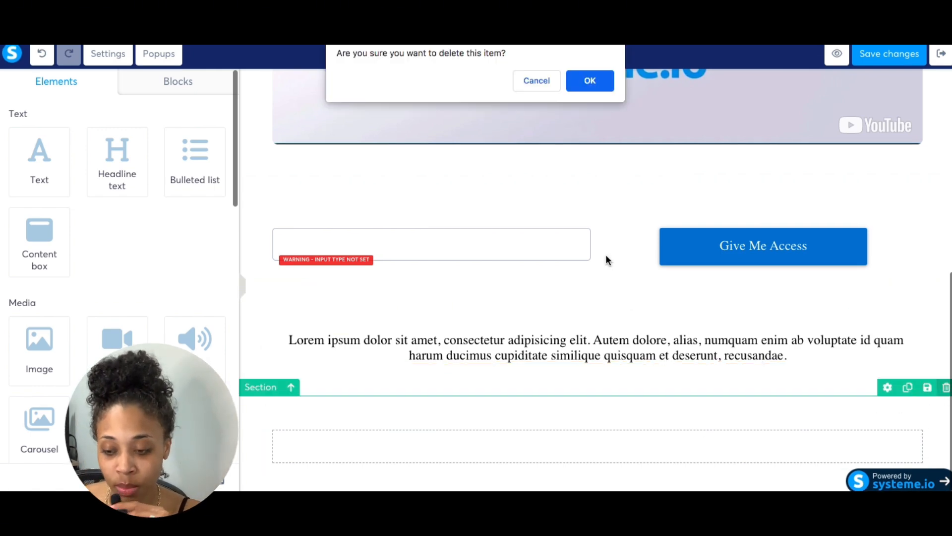
click(588, 81)
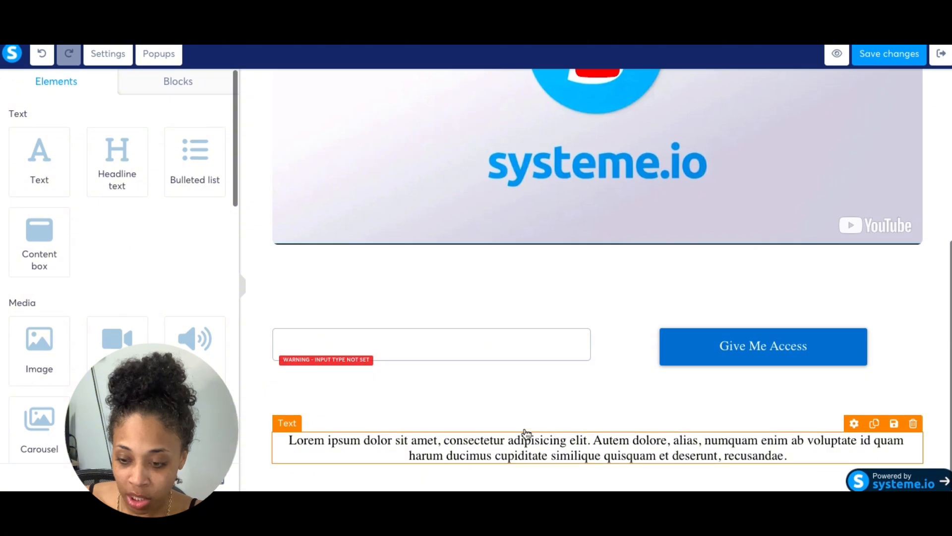
Look over the squeeze page and switch the editor to the mobile view.
scroll(392, 284, up, 5)
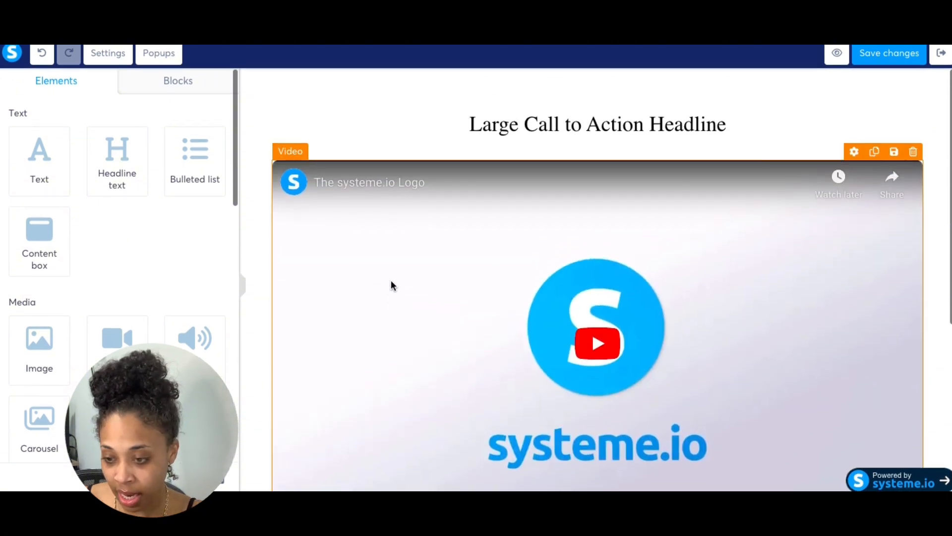
click(251, 251)
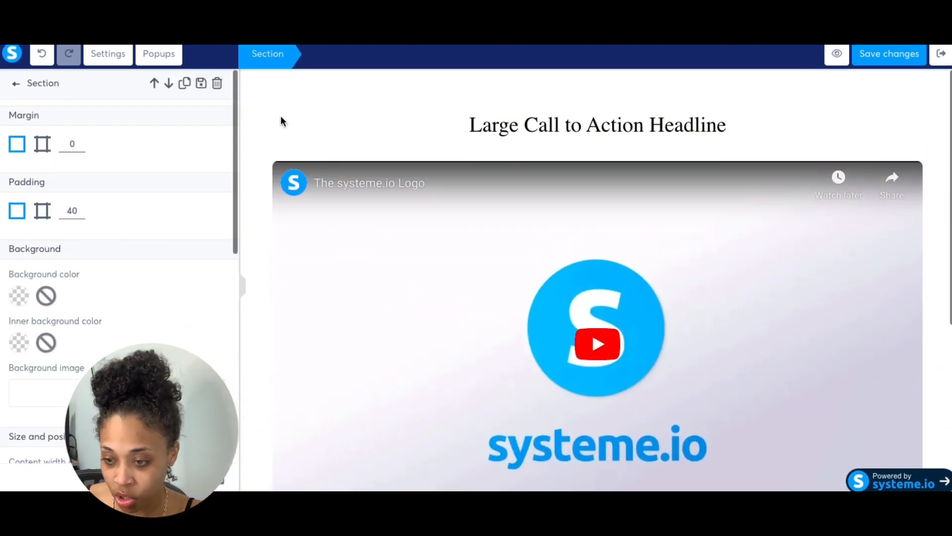
scroll(273, 104, down, 5)
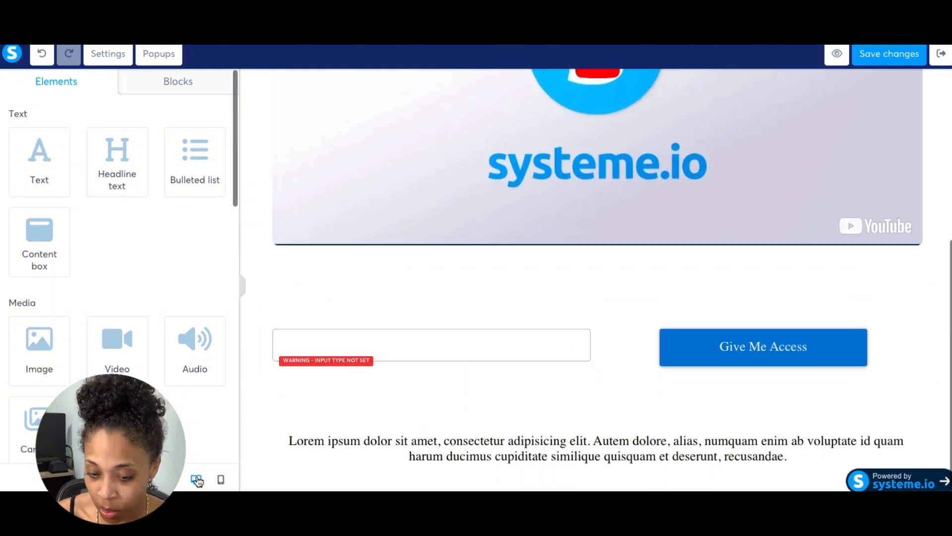
click(221, 480)
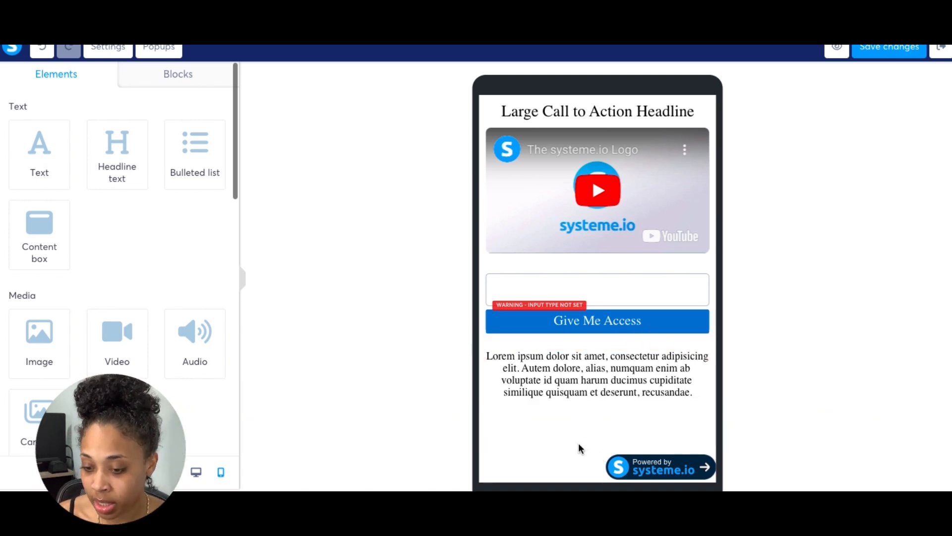
scroll(119, 248, down, 4)
scroll(119, 248, down, 10)
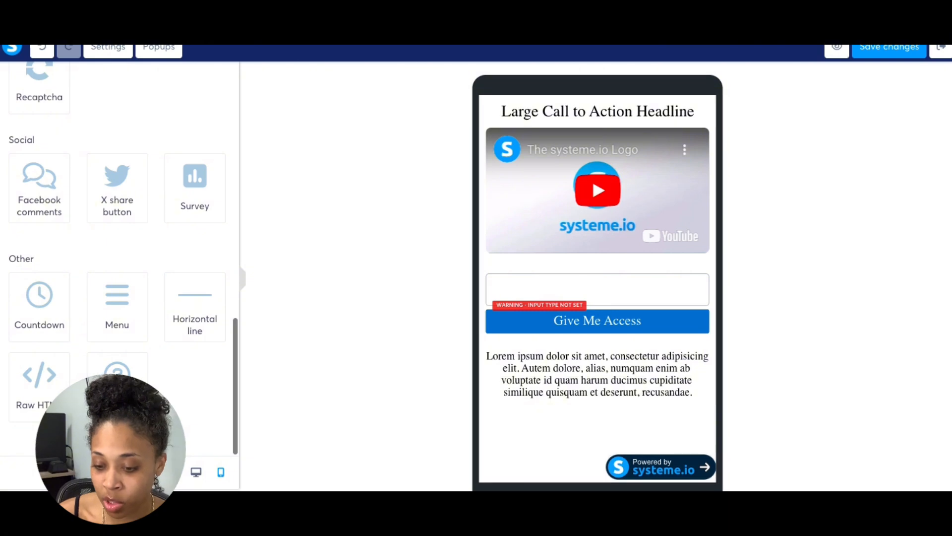
click(624, 385)
click(674, 470)
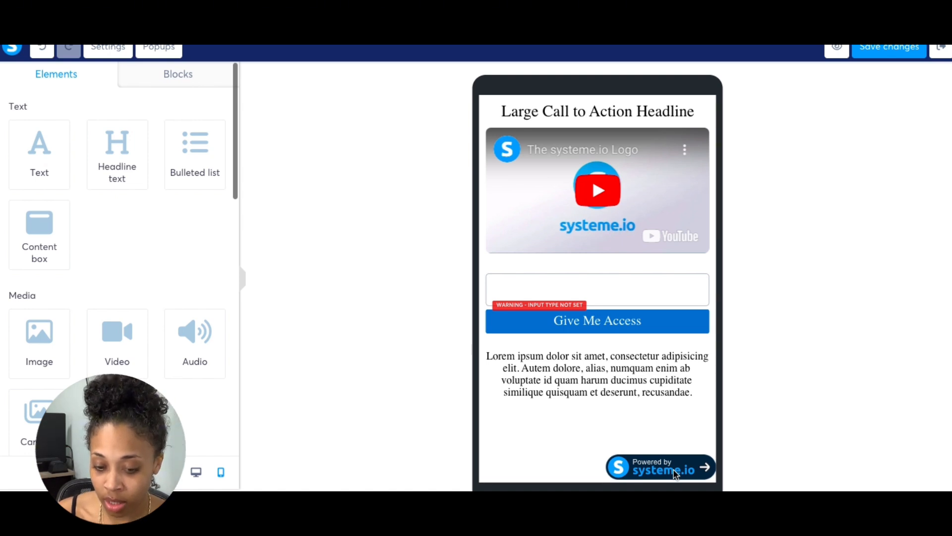
Turn off the "Powered by systeme.io" affiliate badge in the Affiliation options of the page settings.
click(108, 50)
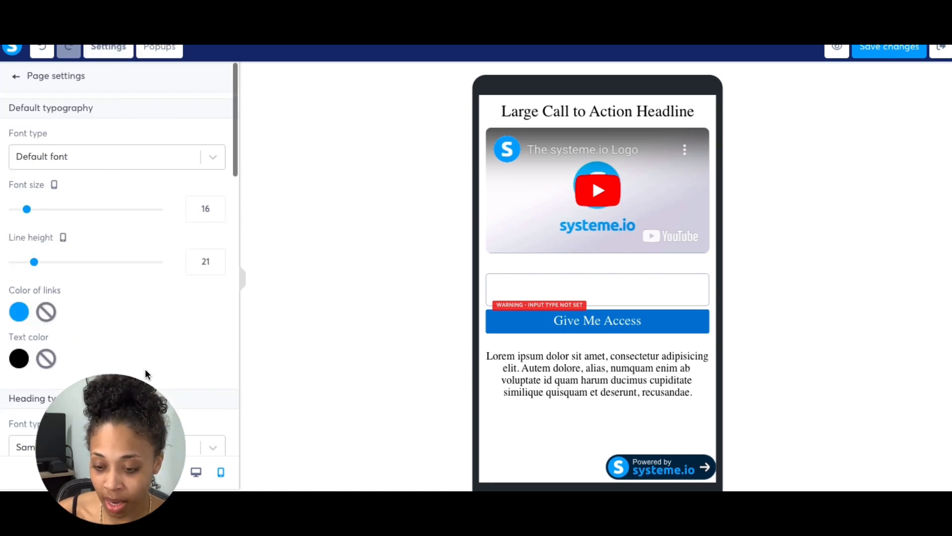
scroll(148, 228, down, 15)
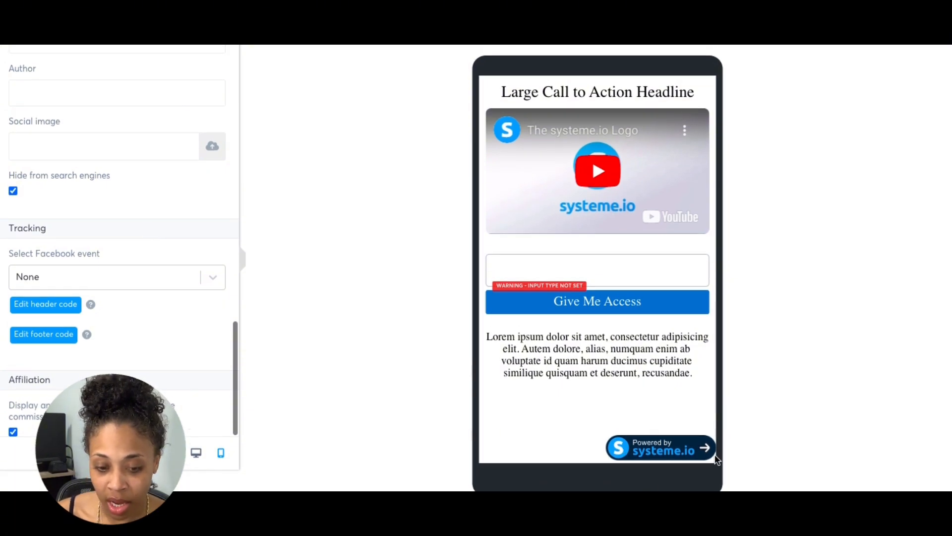
click(14, 432)
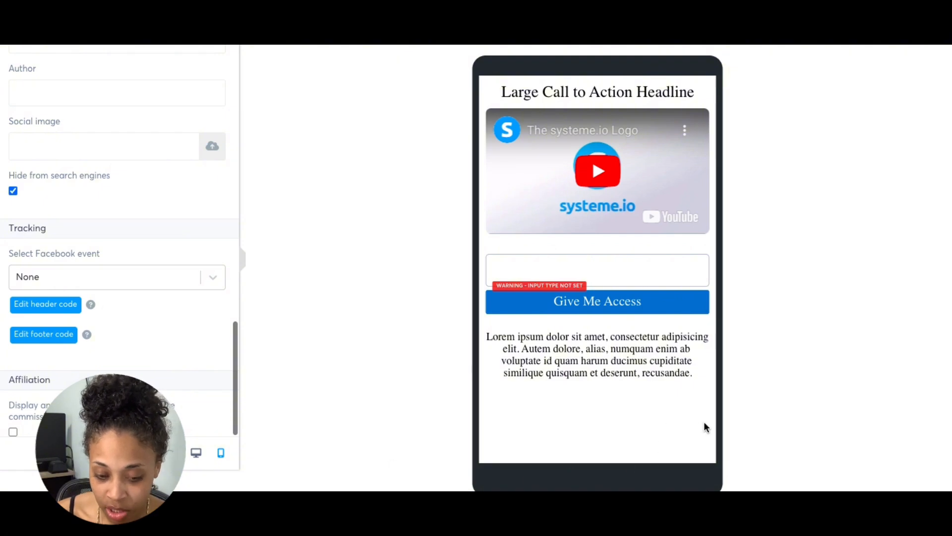
click(12, 432)
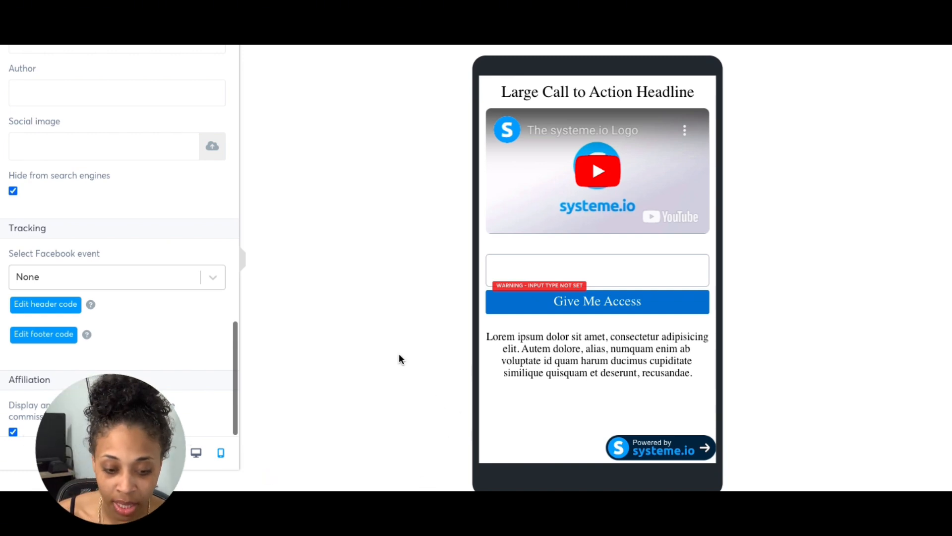
click(13, 433)
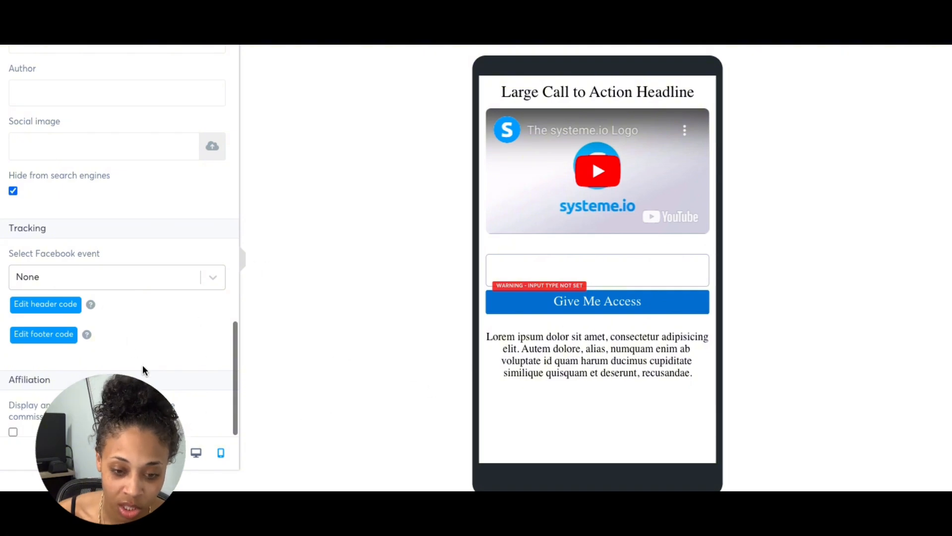
Set the SEO title of the squeeze page to "Lead Magnet" in the page settings.
scroll(142, 368, up, 2)
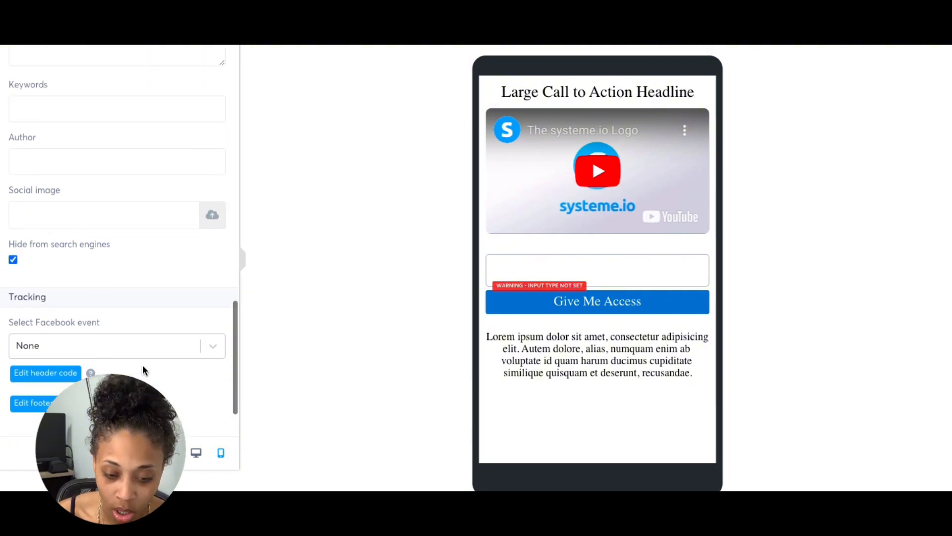
scroll(143, 370, up, 5)
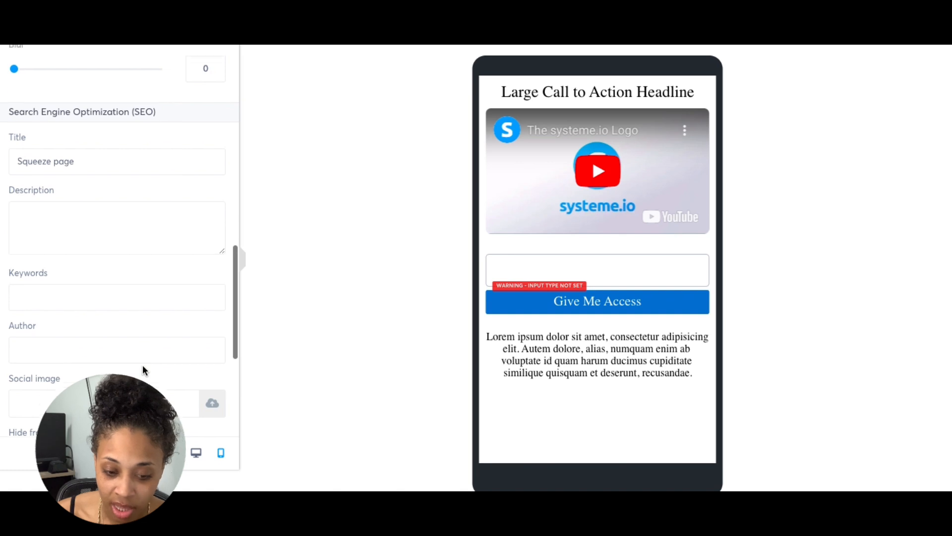
scroll(143, 368, up, 4)
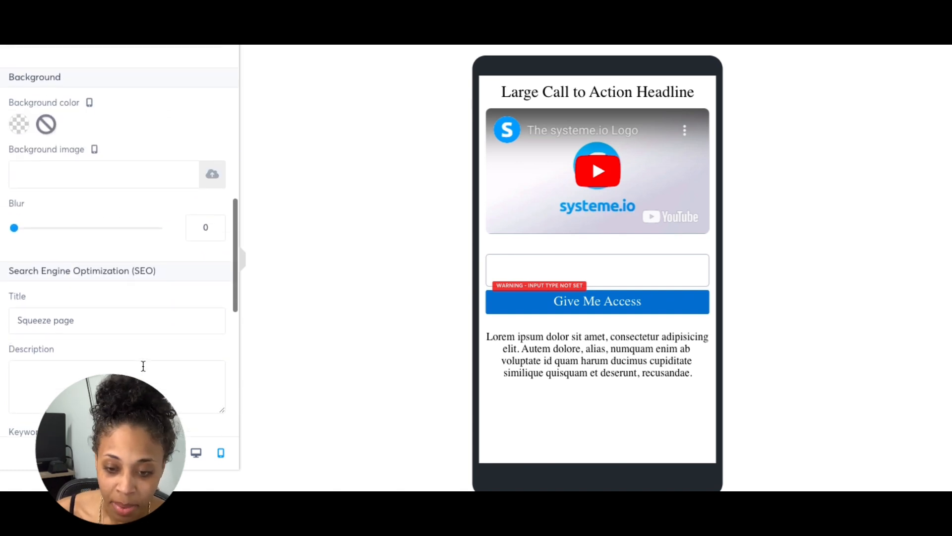
scroll(144, 366, down, 2)
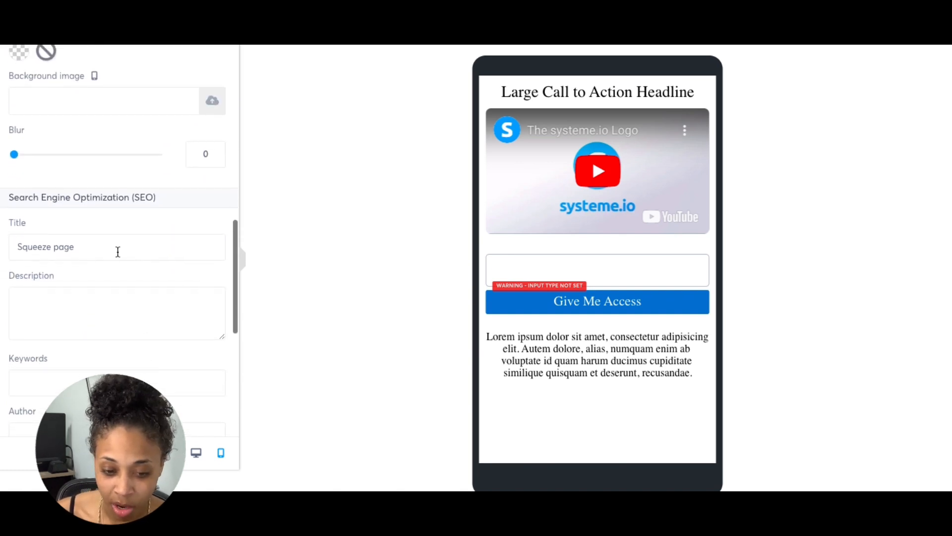
drag(118, 252, 5, 251)
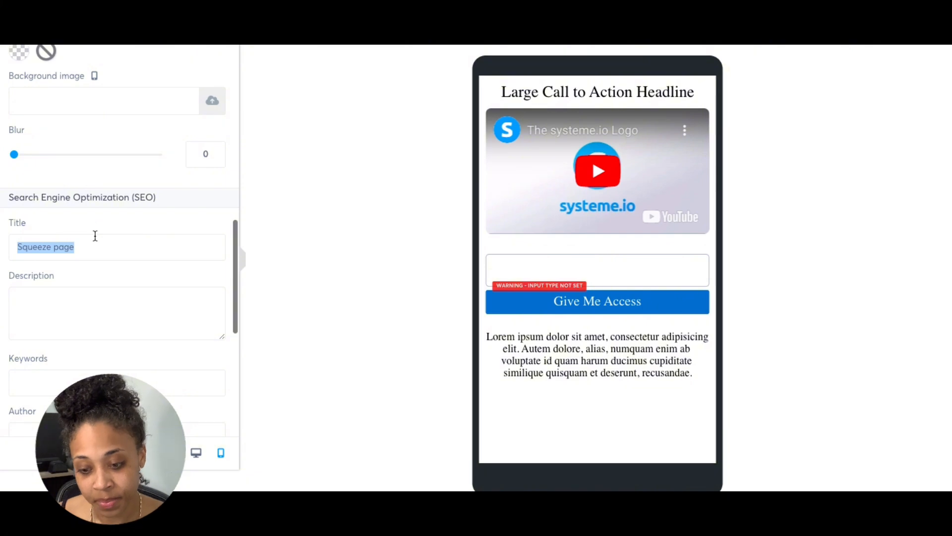
key(BackSpace)
text(Le)
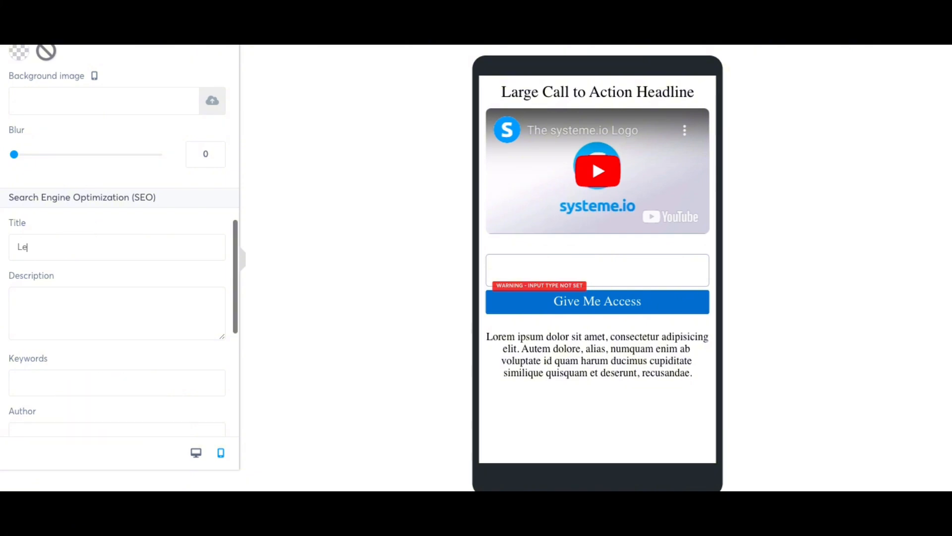
text(ad Ma)
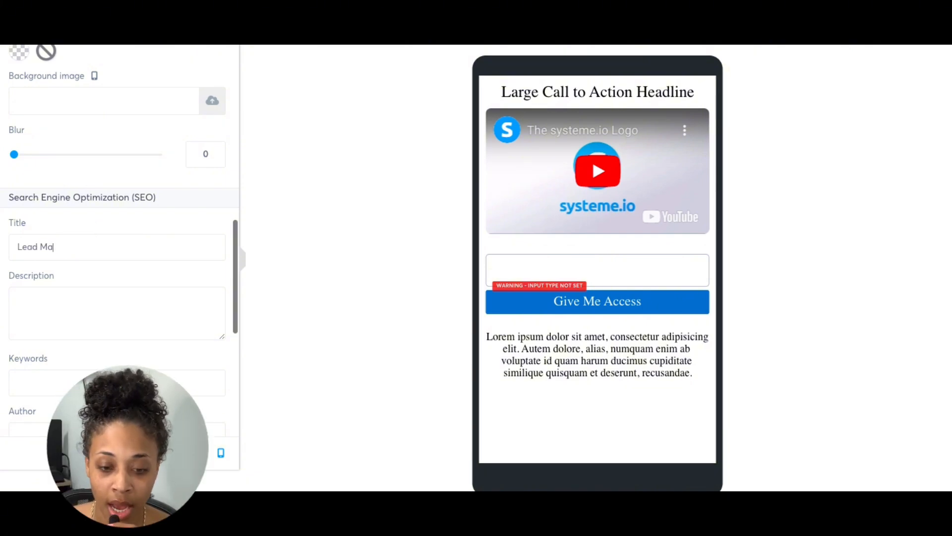
text(gnet)
key(BackSpace)
key(BackSpace)
key(BackSpace)
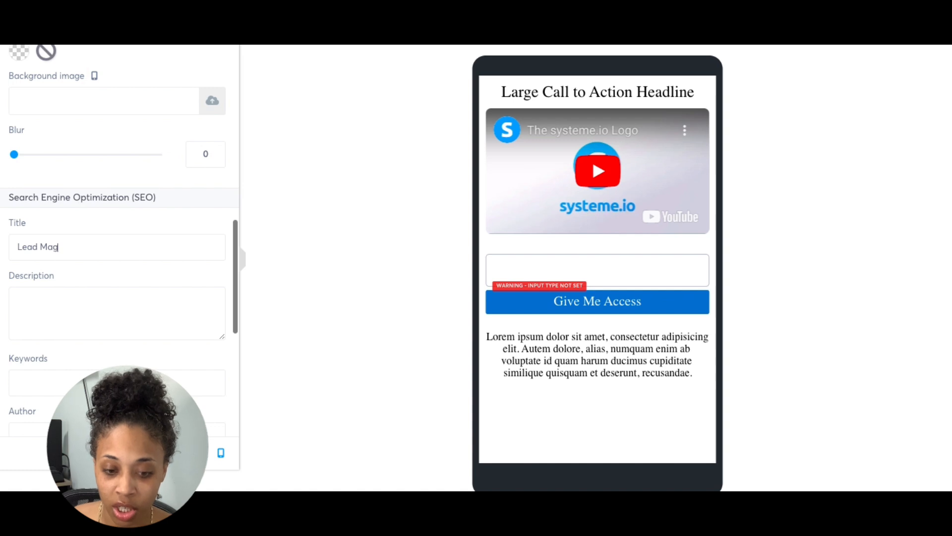
text(net)
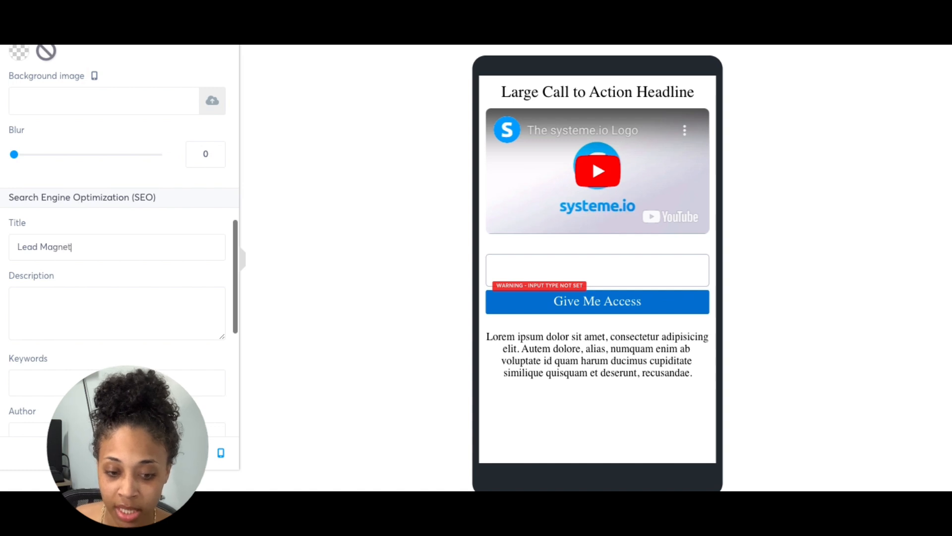
click(141, 298)
scroll(160, 307, down, 3)
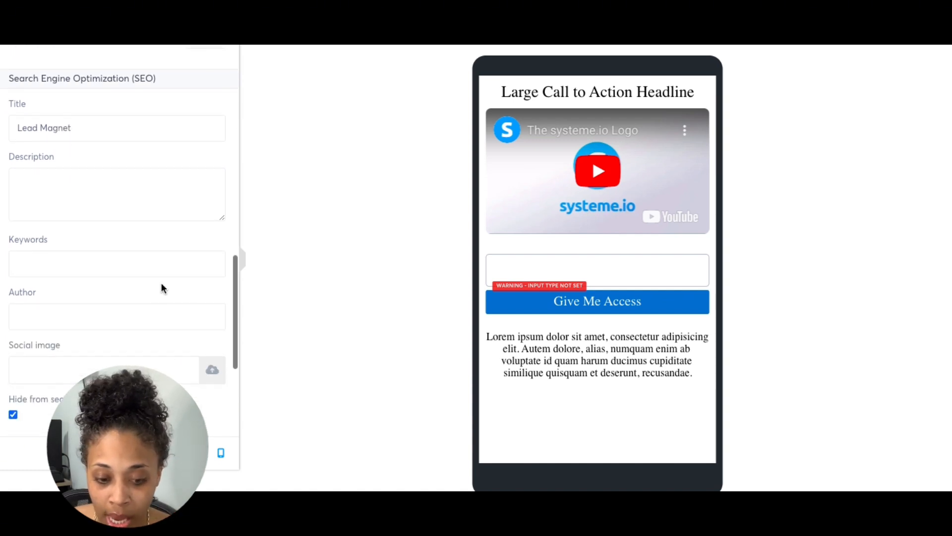
scroll(149, 319, down, 2)
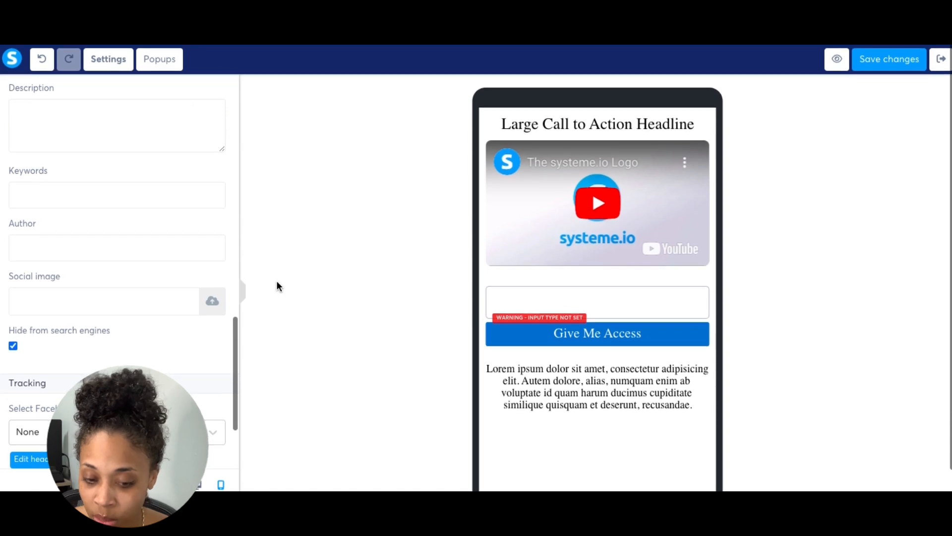
Leave the page settings and switch the editor back to the desktop view.
scroll(159, 216, up, 2)
scroll(159, 200, up, 10)
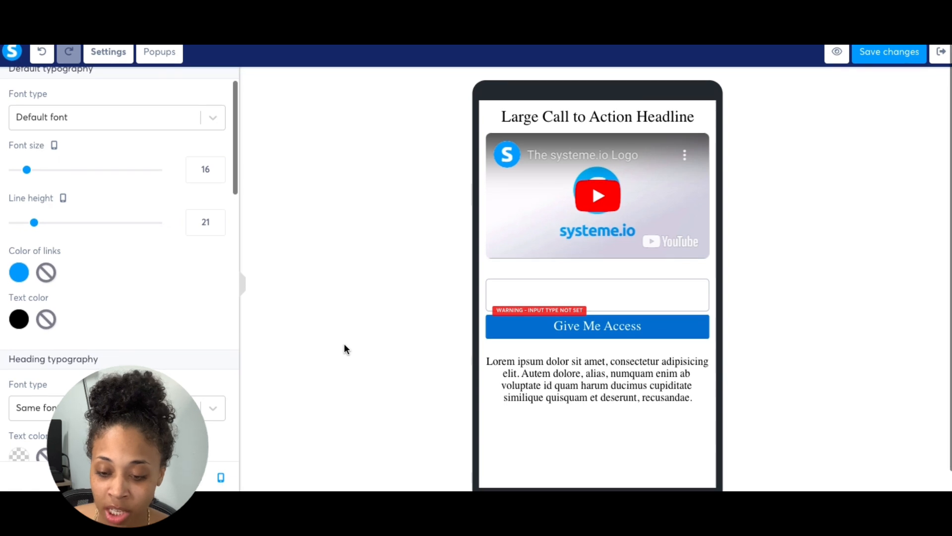
click(549, 303)
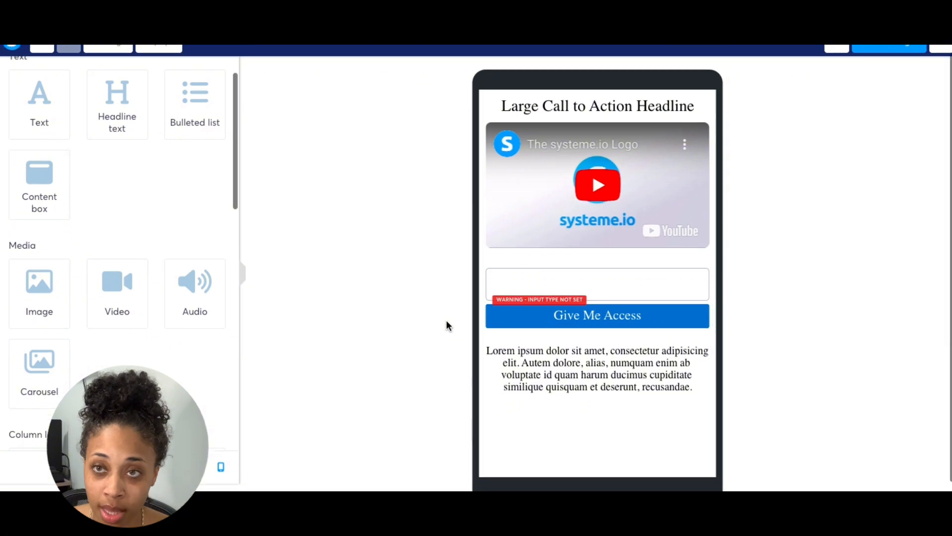
click(200, 452)
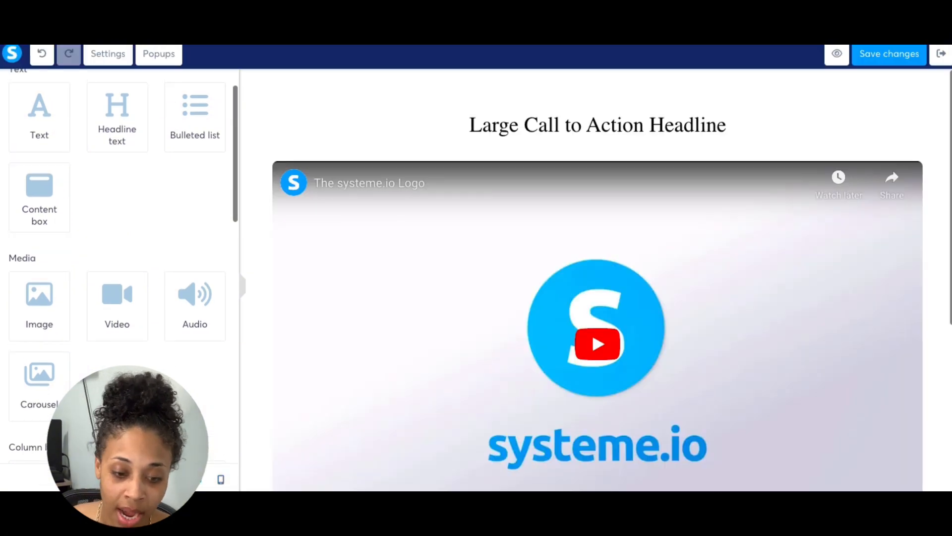
Set the input type of the form input beside the Give Me Access button to Email.
scroll(410, 352, down, 5)
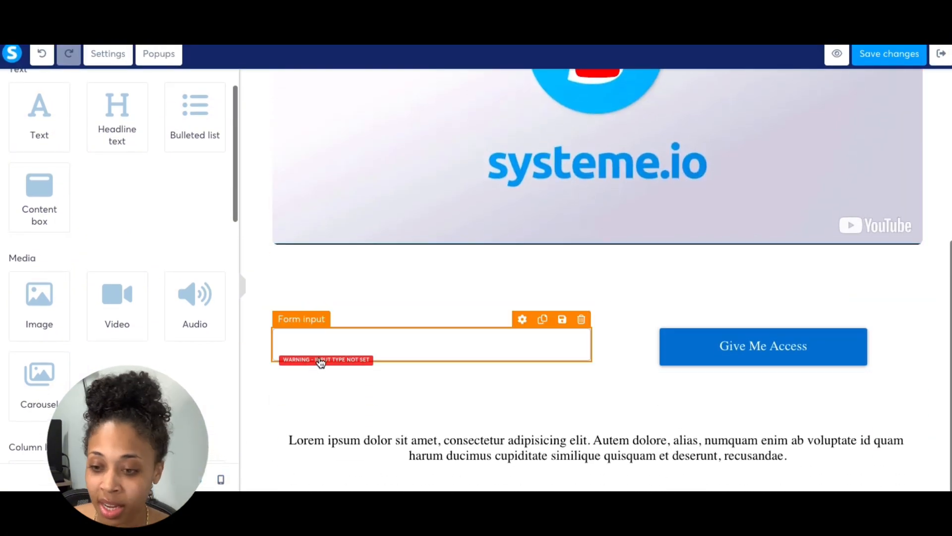
click(324, 356)
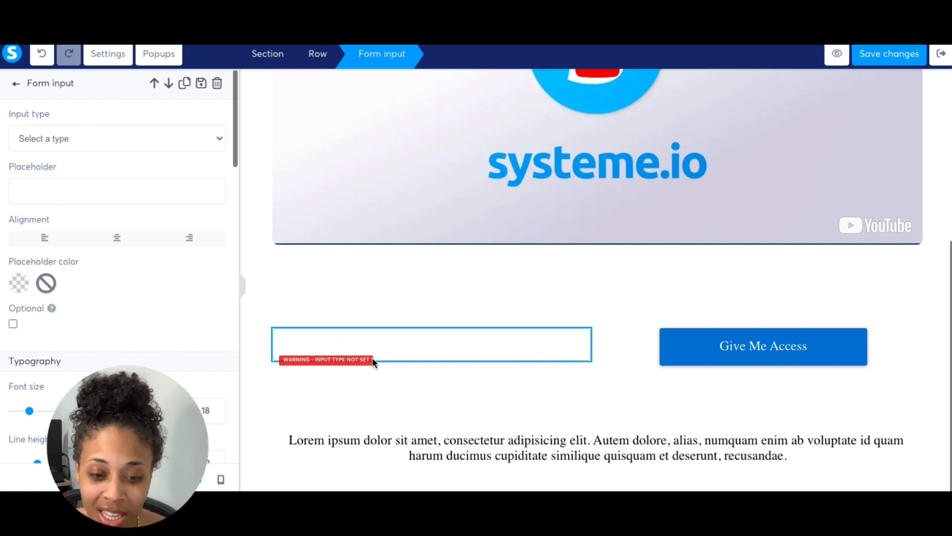
click(171, 141)
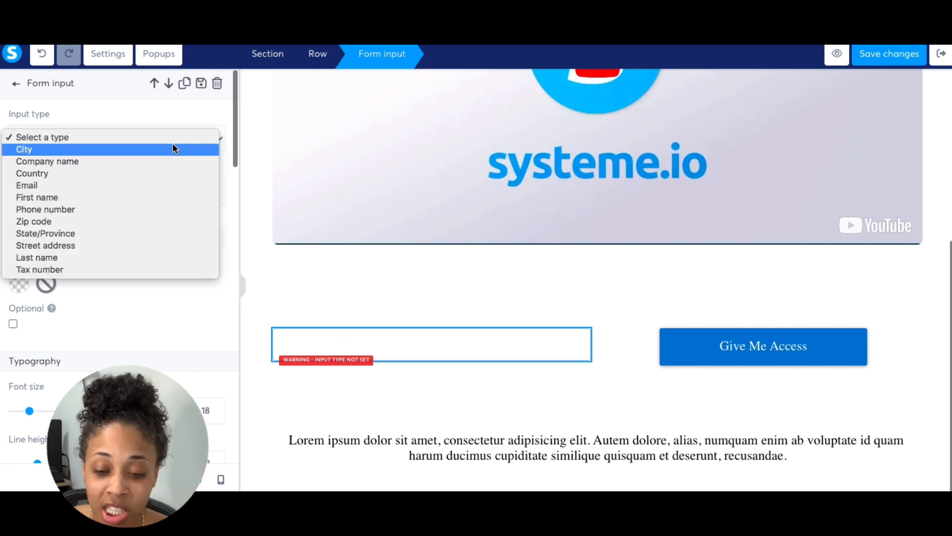
click(36, 186)
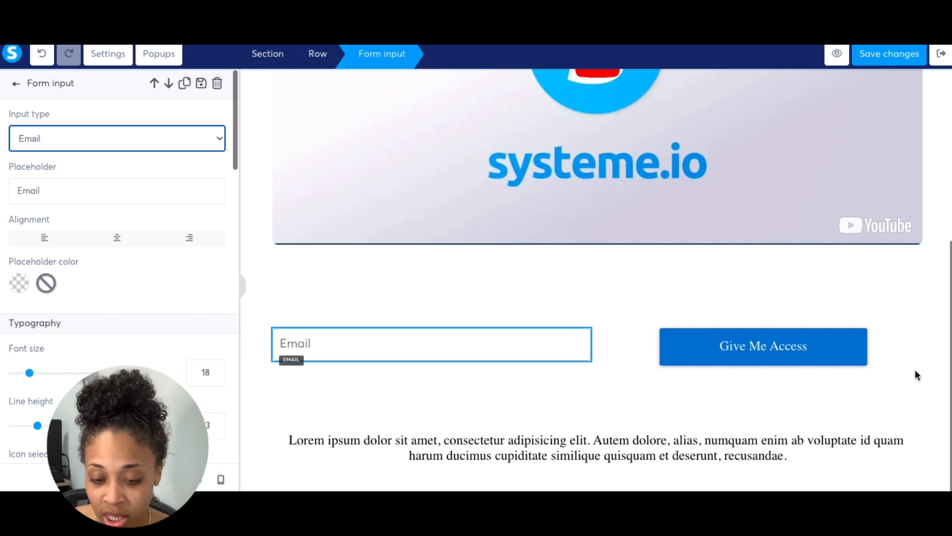
click(897, 260)
Save the squeeze page changes and exit the editor to the funnel's step configuration.
scroll(896, 260, up, 2)
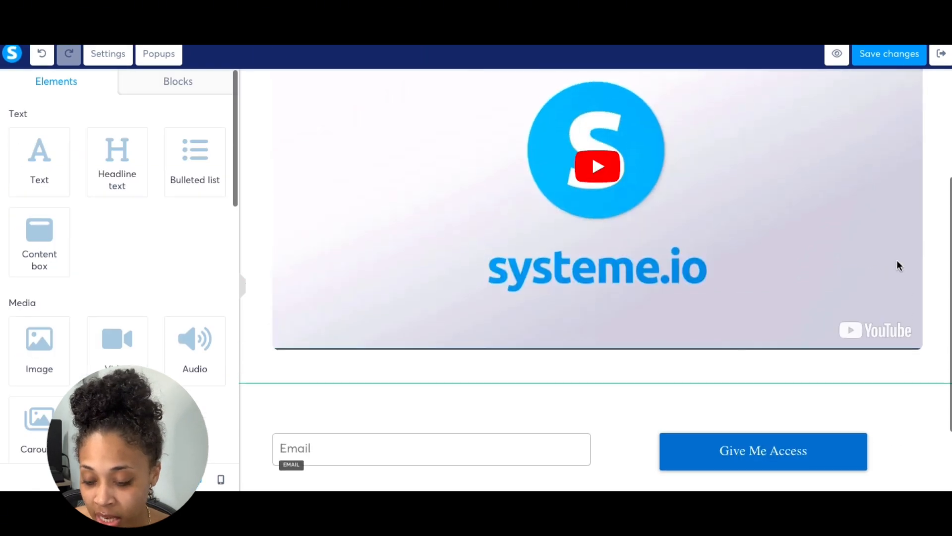
scroll(895, 248, up, 3)
click(895, 55)
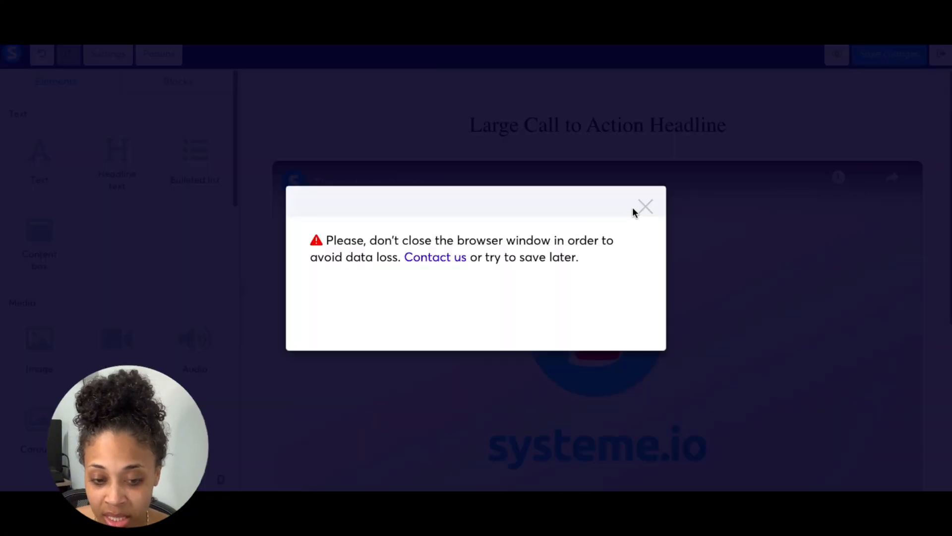
click(643, 204)
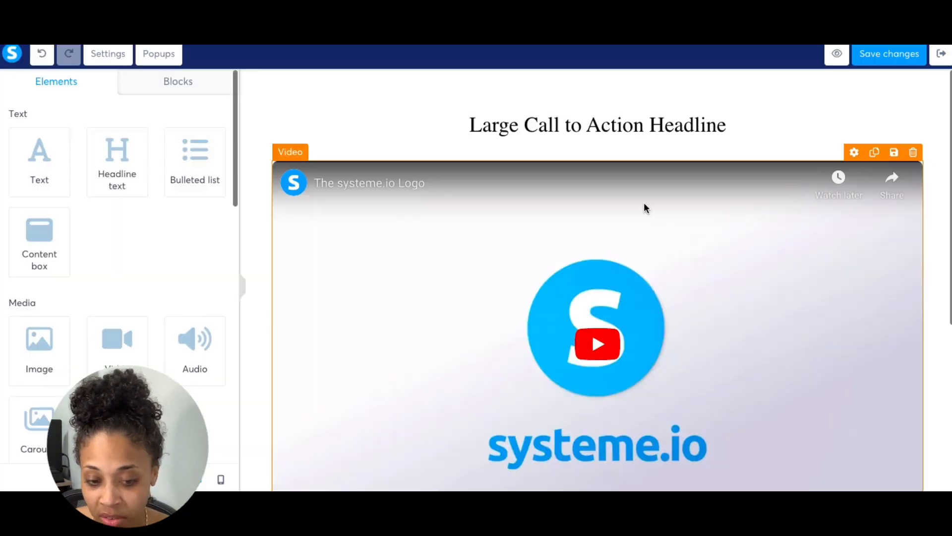
click(945, 67)
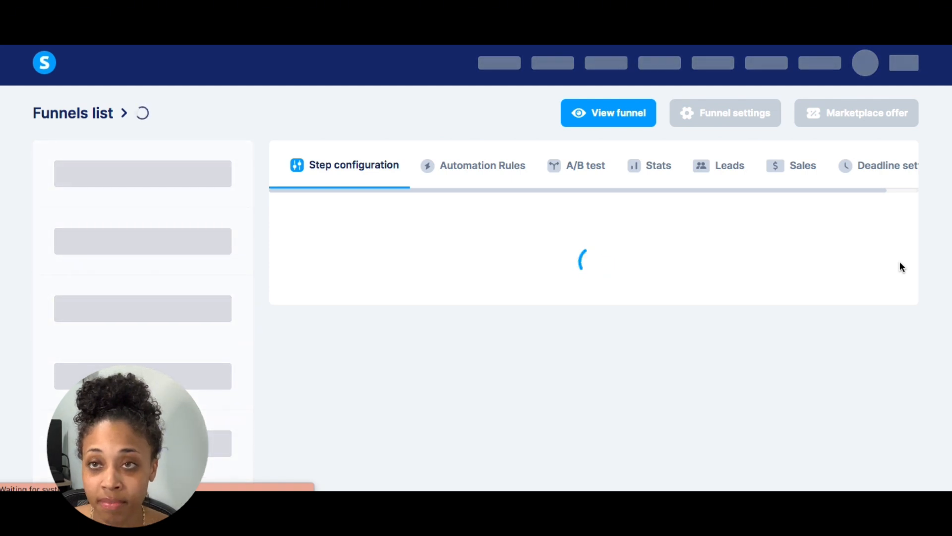
View the live Lead Magnet funnel, check the headline, video, email form and text, and close the preview.
scroll(901, 264, down, 2)
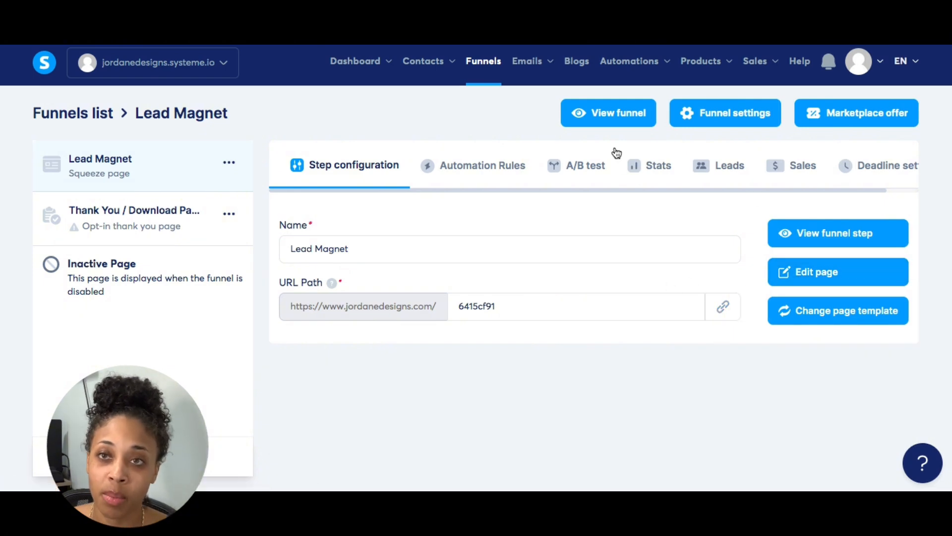
click(588, 114)
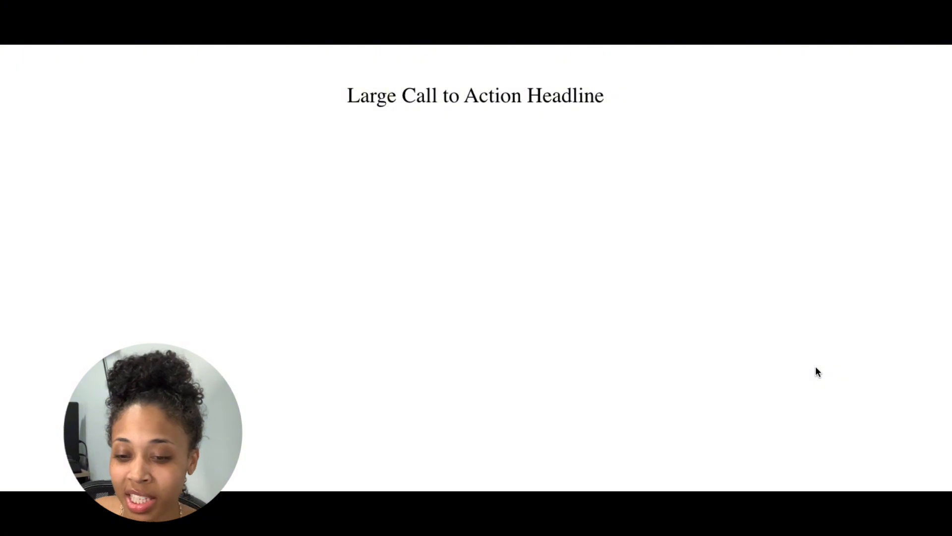
scroll(818, 372, down, 1)
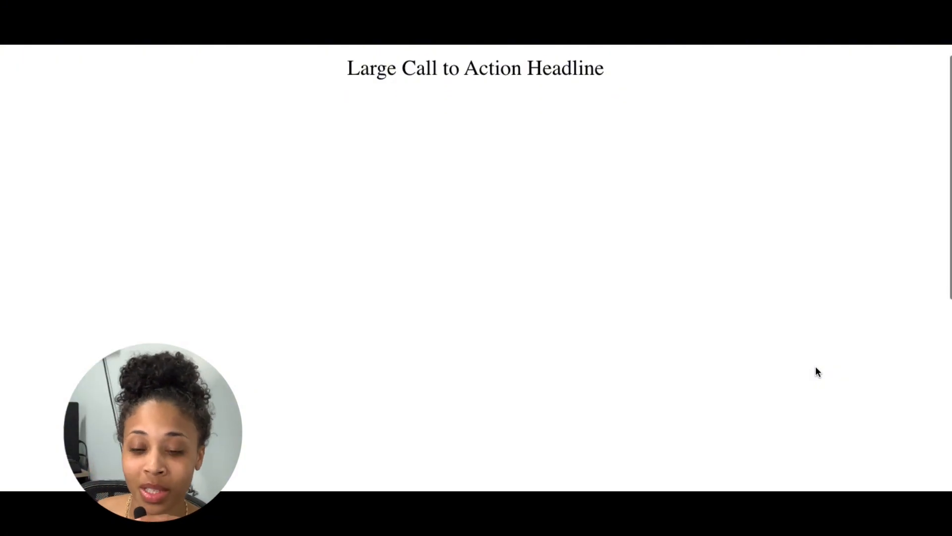
scroll(817, 372, up, 1)
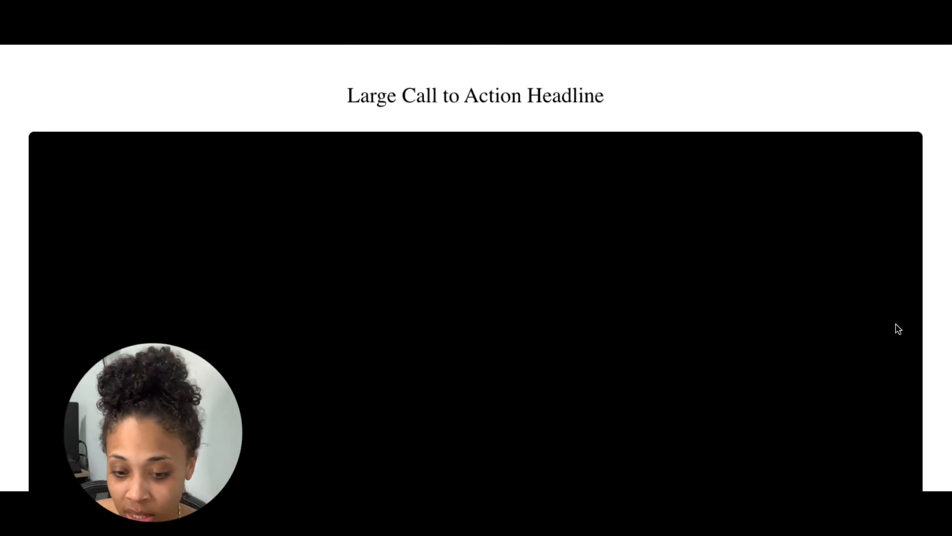
scroll(898, 328, down, 7)
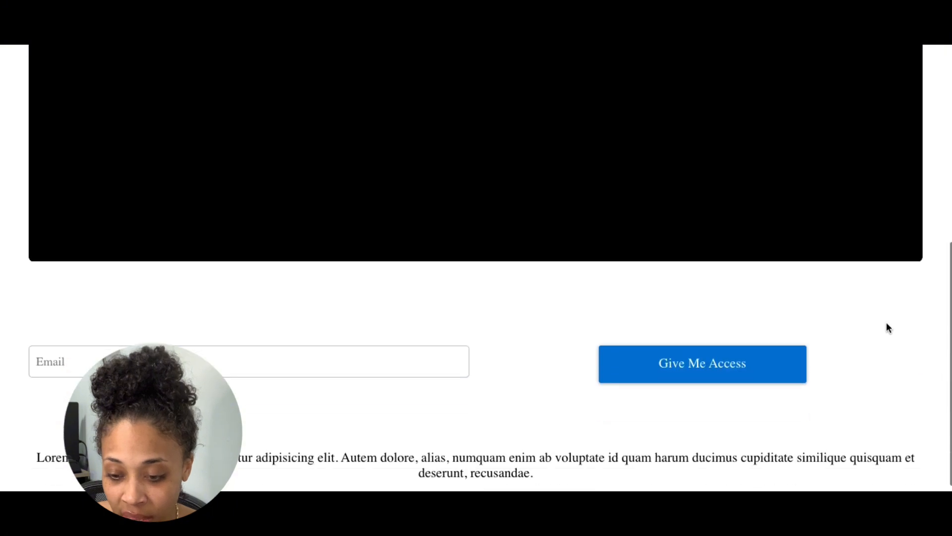
scroll(886, 327, down, 1)
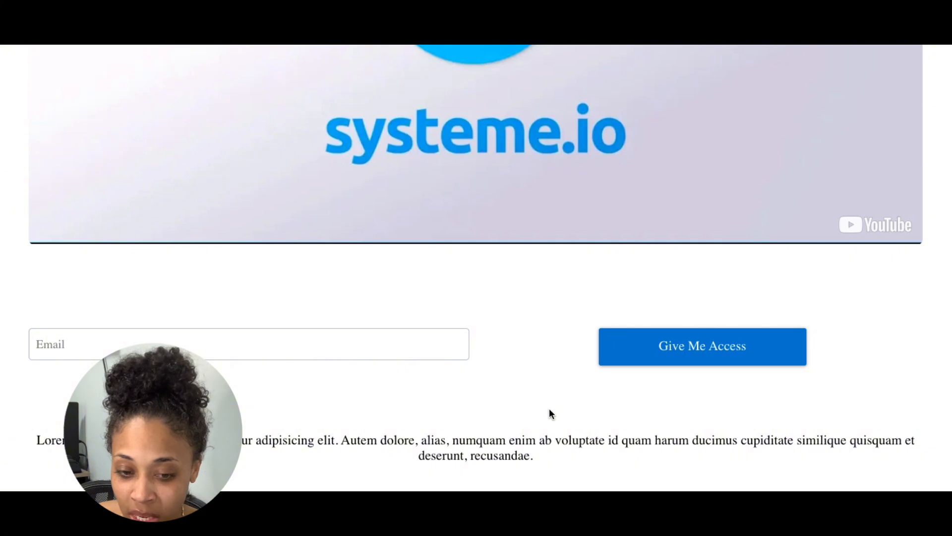
scroll(549, 346, up, 8)
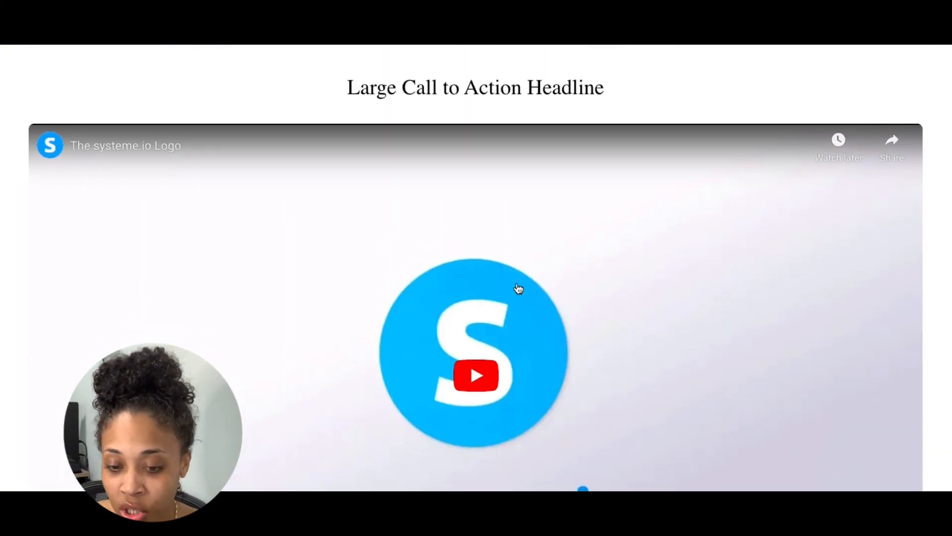
key(ctrl+w)
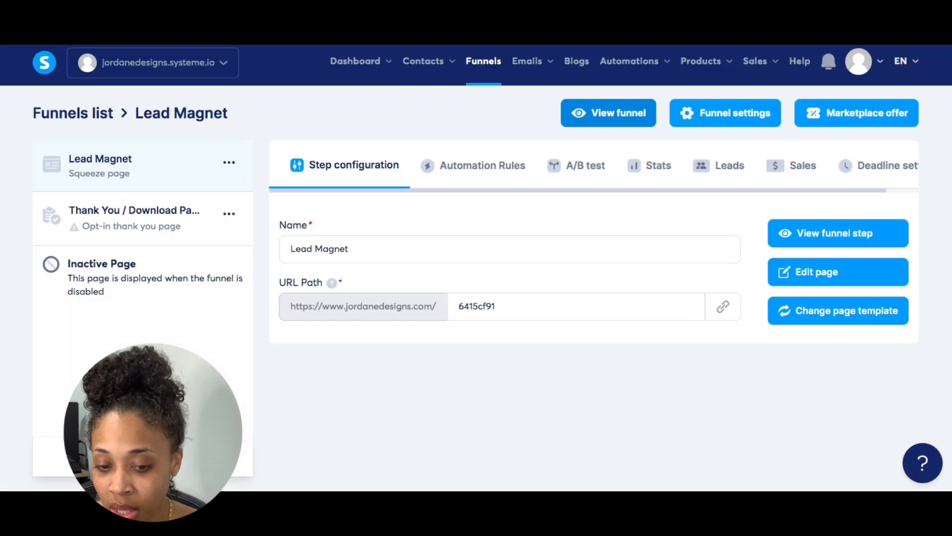
Reopen the Lead Magnet squeeze page for editing and move the Give Me Access button beneath the Email input.
click(230, 163)
click(229, 162)
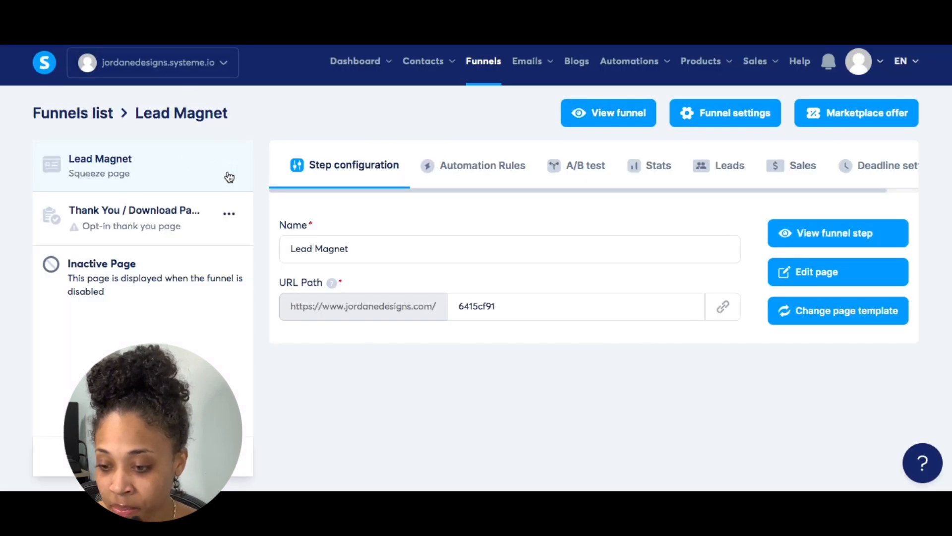
click(796, 275)
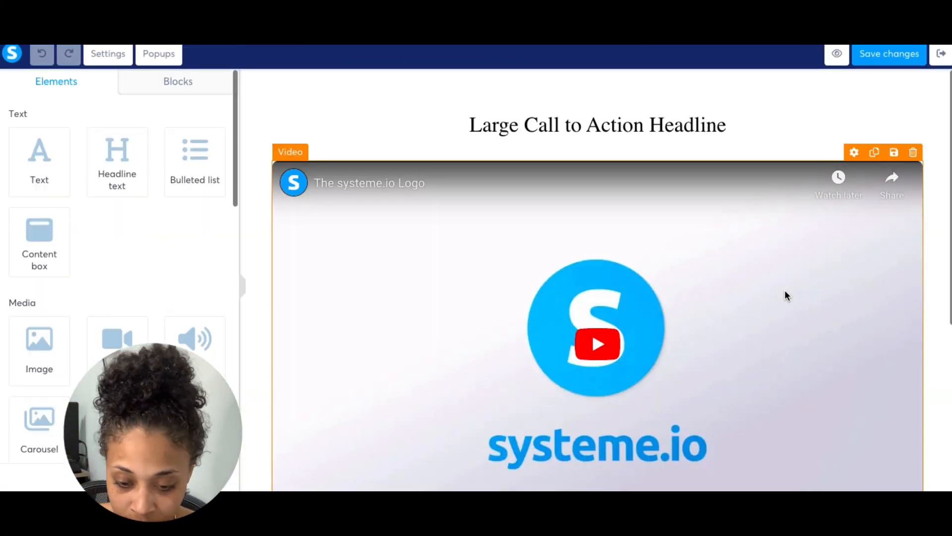
scroll(757, 319, down, 5)
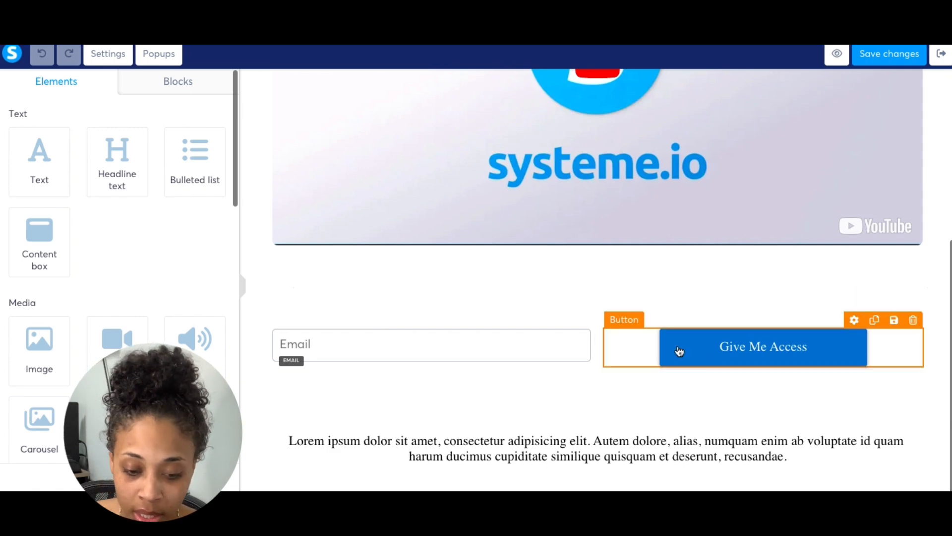
drag(720, 359, 514, 355)
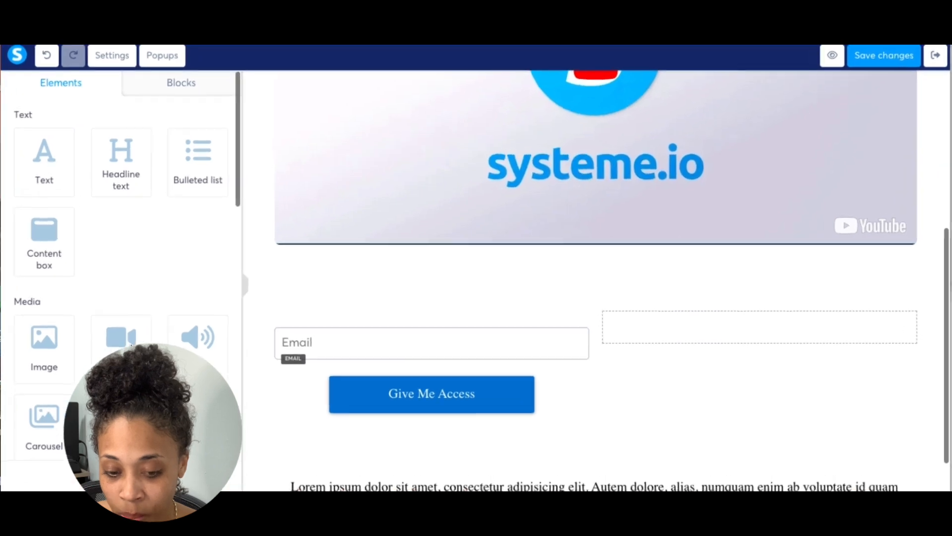
scroll(52, 315, down, 5)
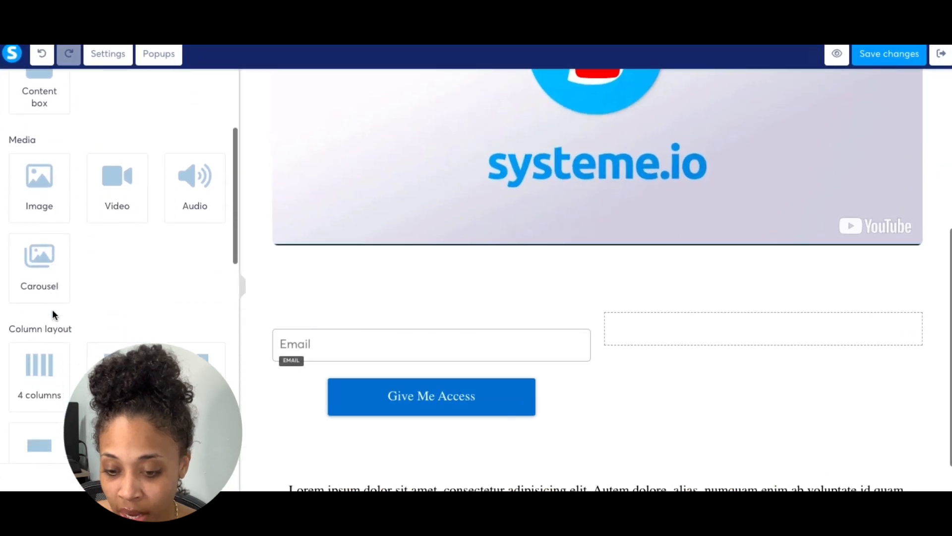
Insert a three-column layout below the video and move the Email input and Give Me Access button into its middle column.
drag(113, 296, 371, 293)
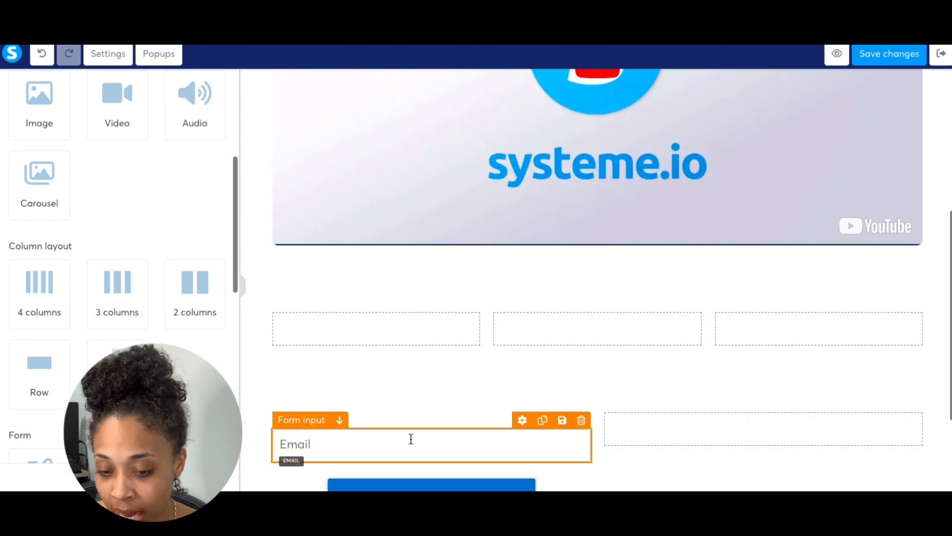
scroll(422, 424, down, 2)
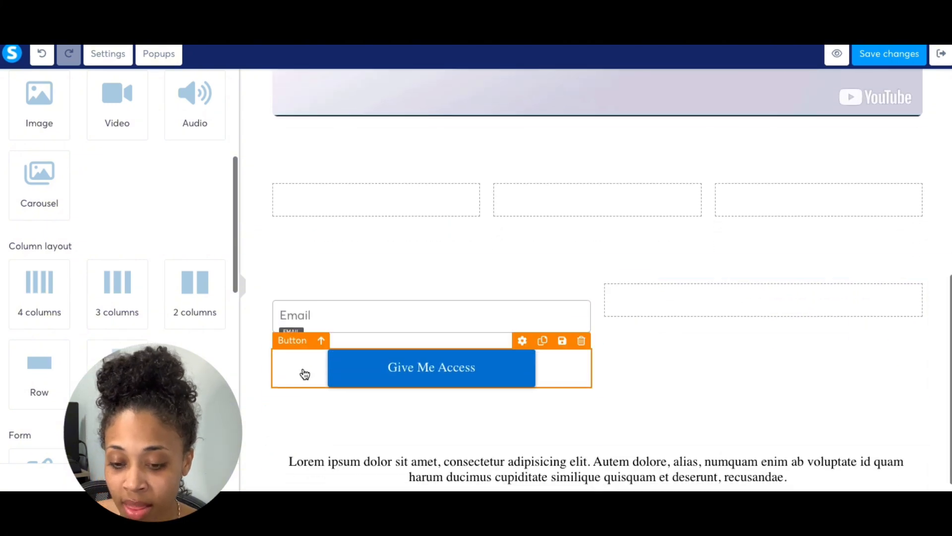
drag(359, 329, 515, 193)
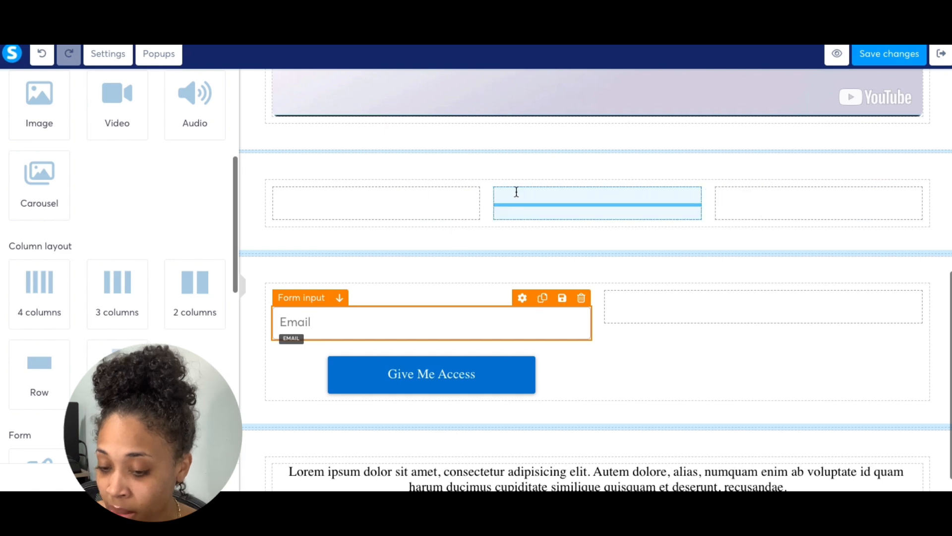
drag(466, 349, 562, 236)
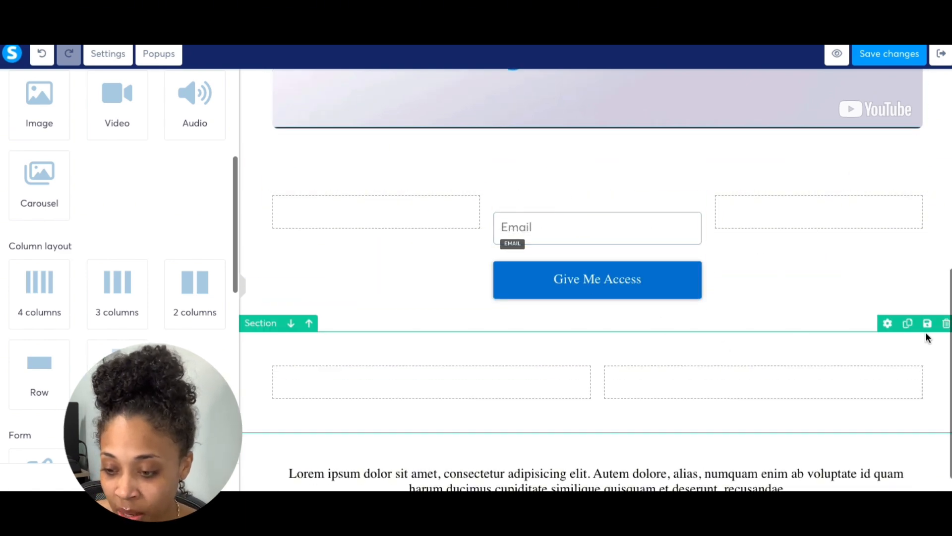
Delete the empty two-column section above the Lorem ipsum text and collapse the element sidebar to check the full-width layout.
click(946, 323)
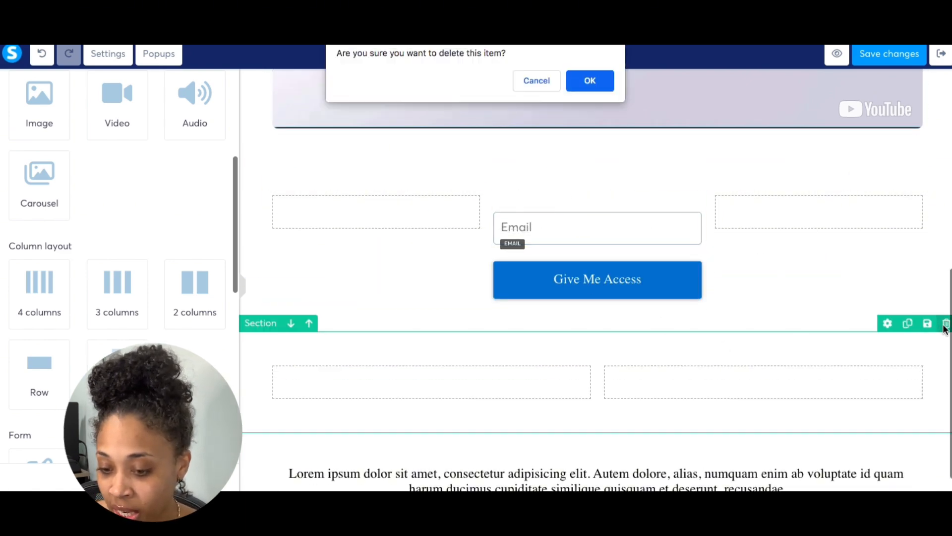
click(589, 81)
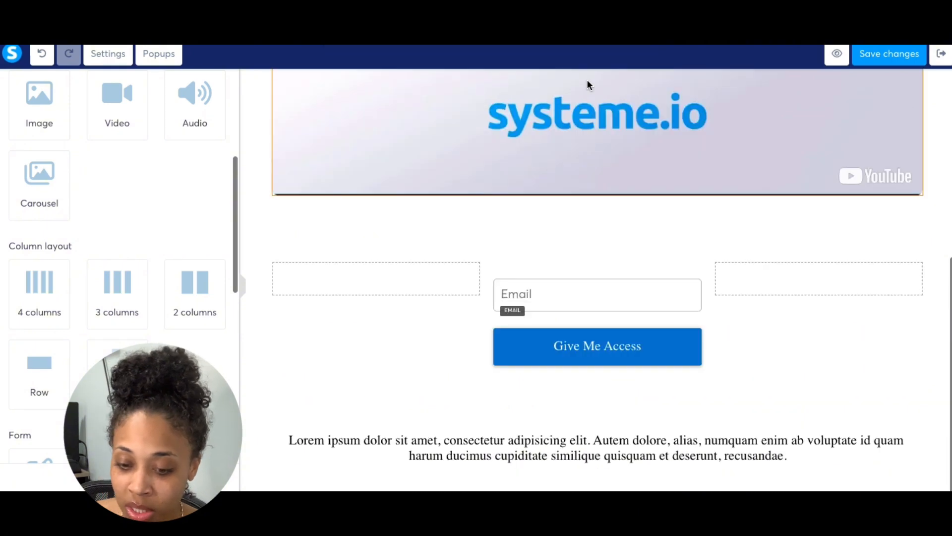
click(243, 288)
scroll(814, 444, down, 2)
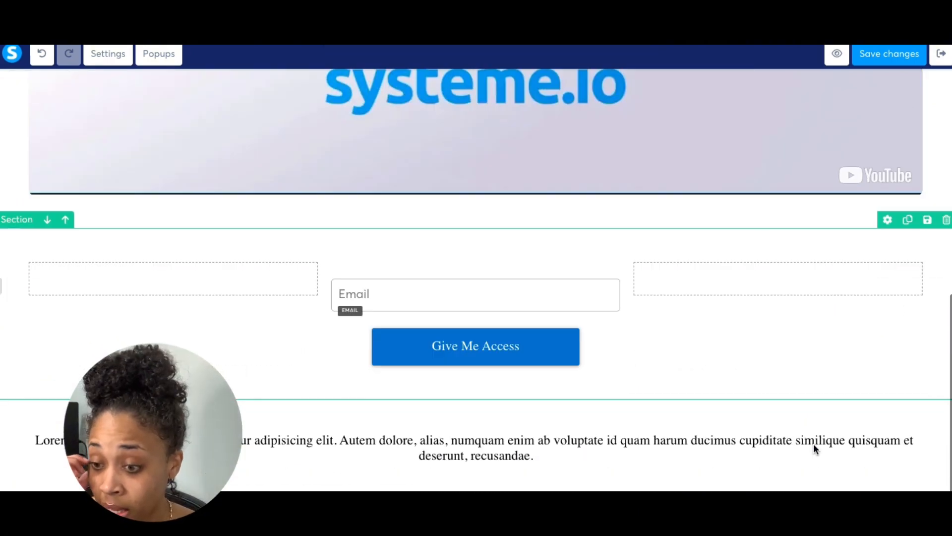
Save the changes to the squeeze page layout and exit the editor to the Lead Magnet funnel.
click(900, 54)
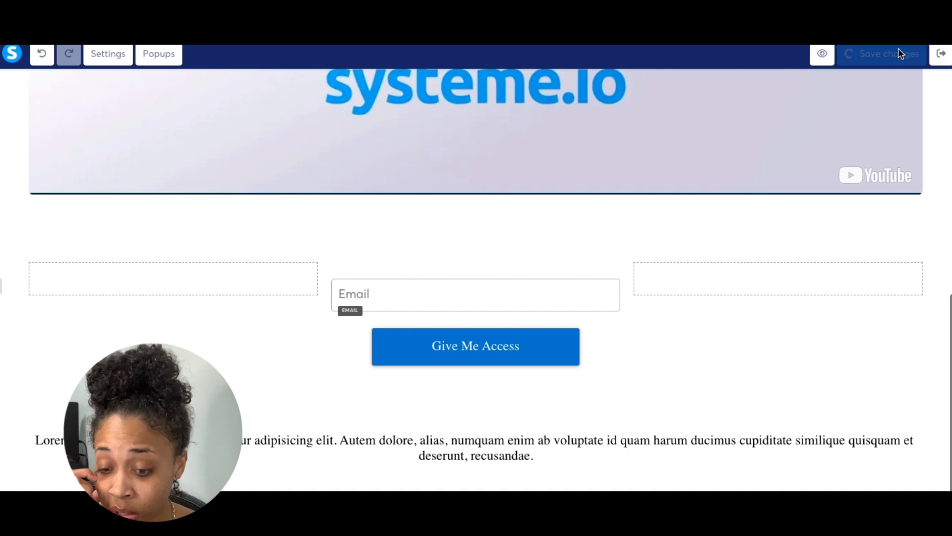
click(645, 206)
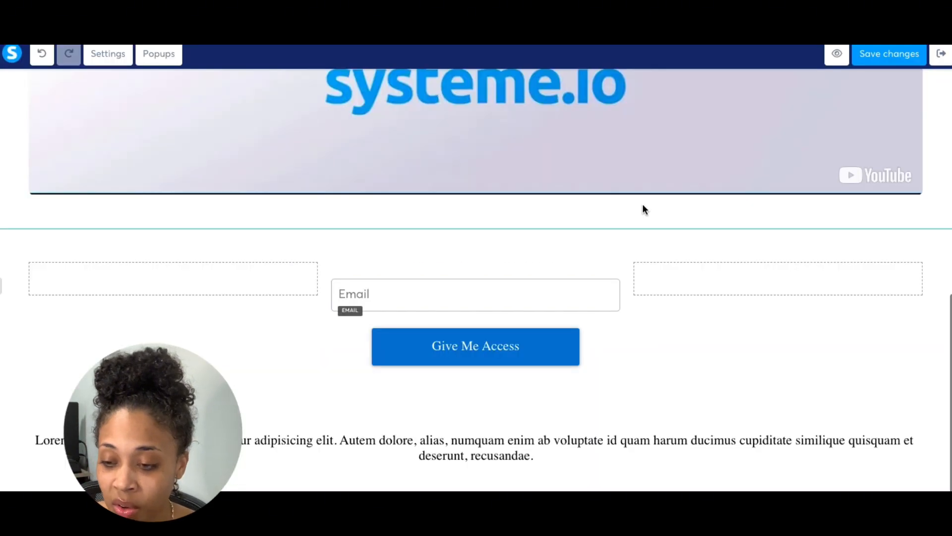
click(941, 62)
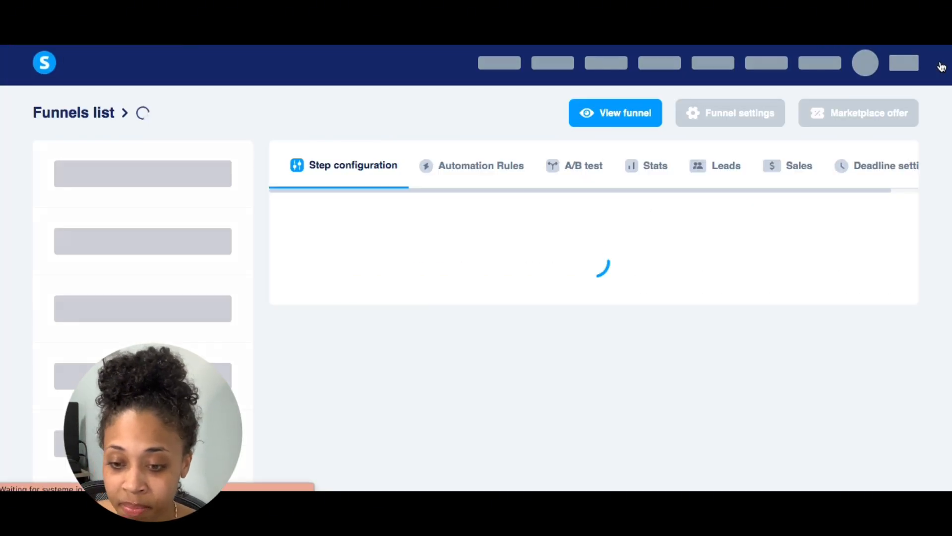
scroll(941, 65, down, 2)
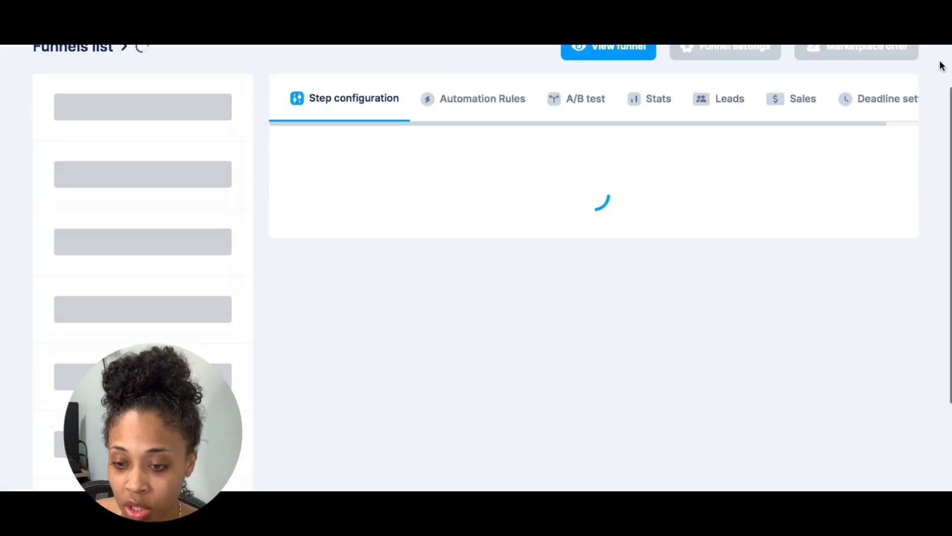
scroll(617, 62, up, 2)
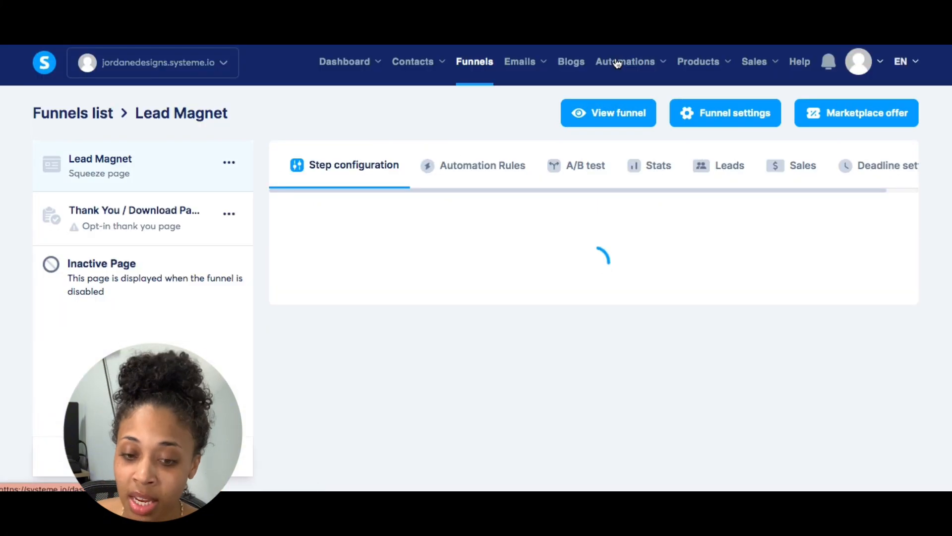
View the live funnel page and check the placement of the video, Email input, Give Me Access button and text.
click(580, 126)
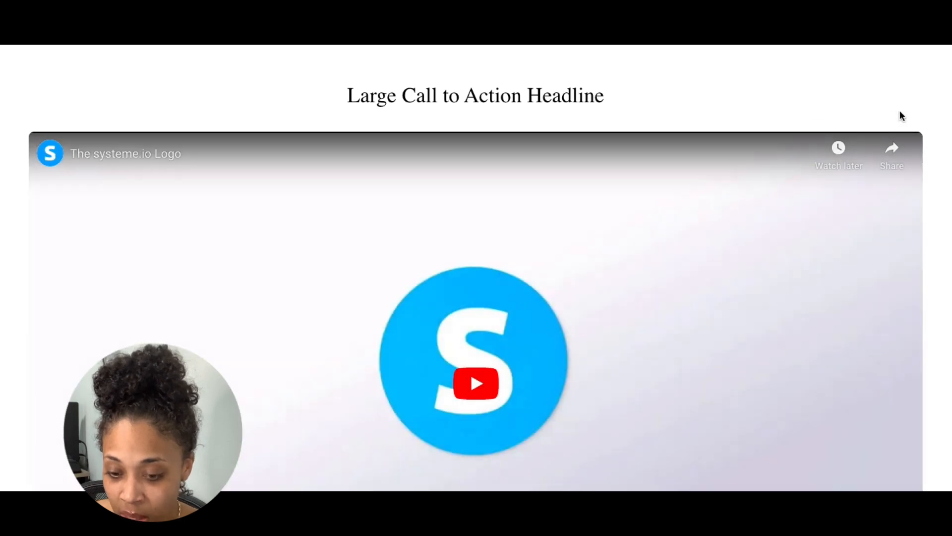
scroll(899, 112, down, 8)
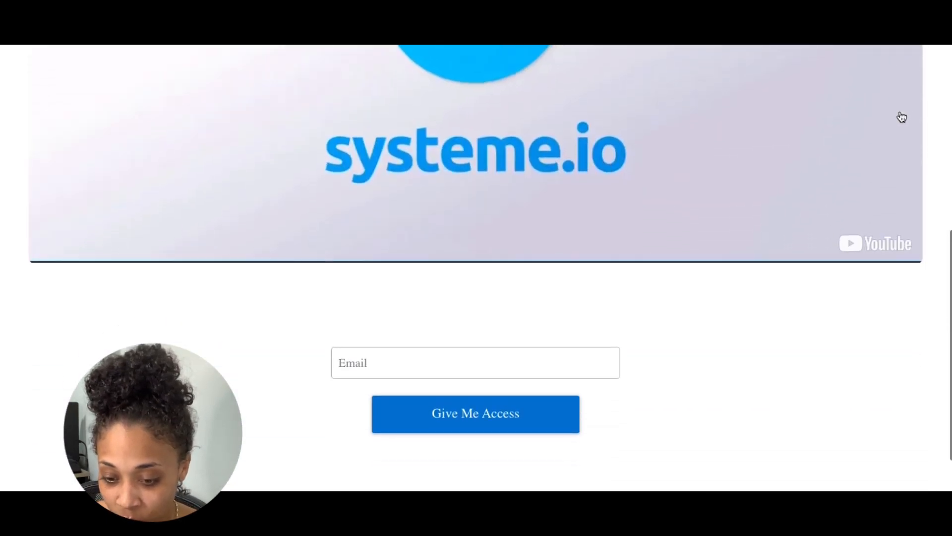
scroll(901, 117, down, 2)
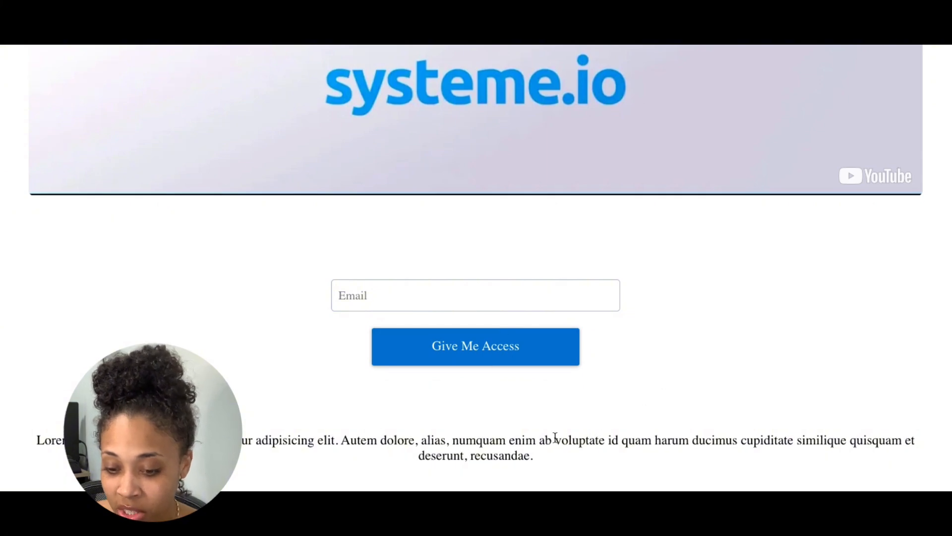
scroll(658, 456, up, 9)
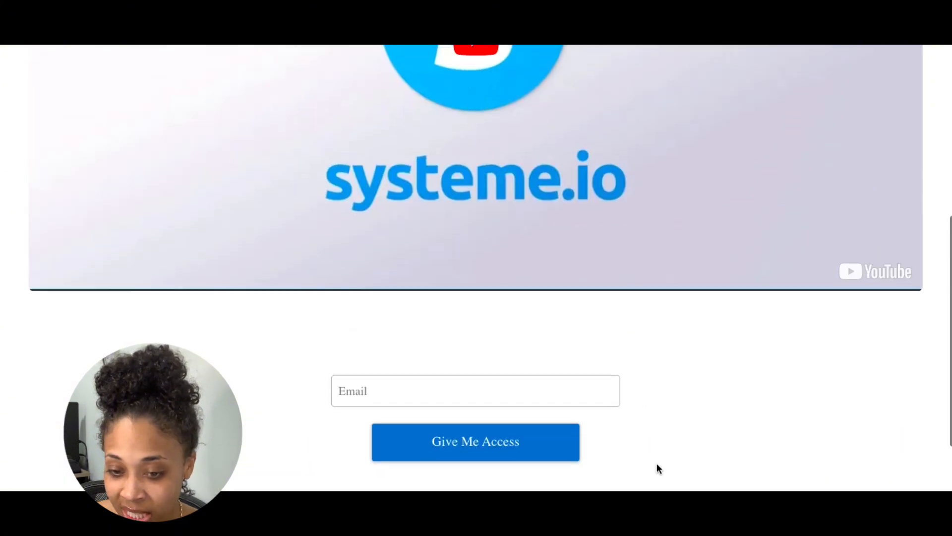